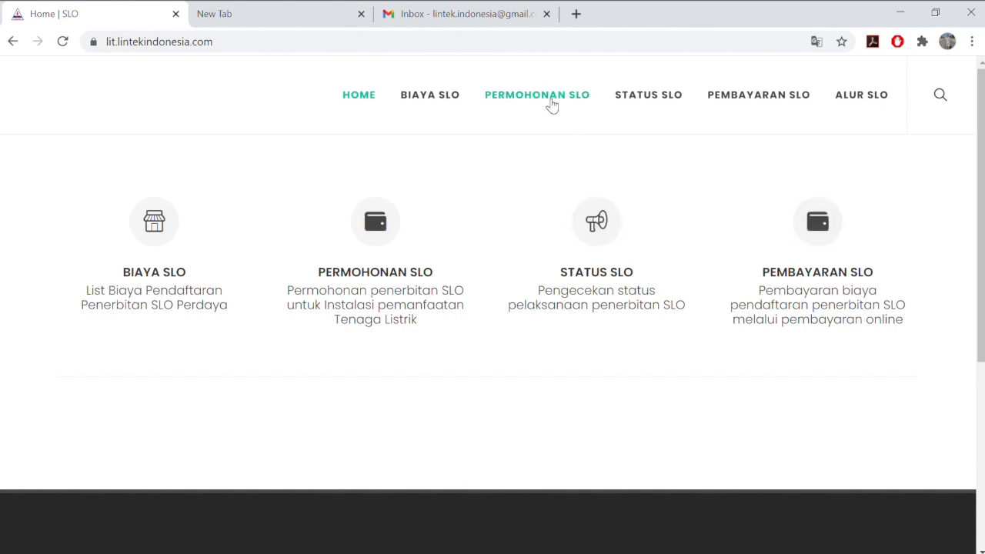
Open the SLO application form and enter the applicant's name Pelanggan 3, NIK, e-mail and phone number
{"action": "left_click", "coordinate": [552, 105]}
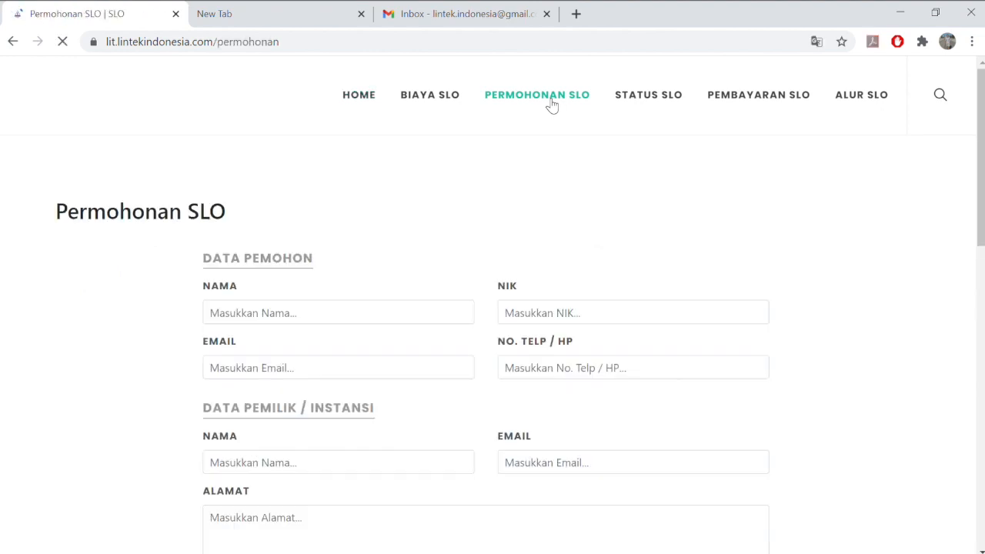
{"action": "left_click", "coordinate": [369, 322]}
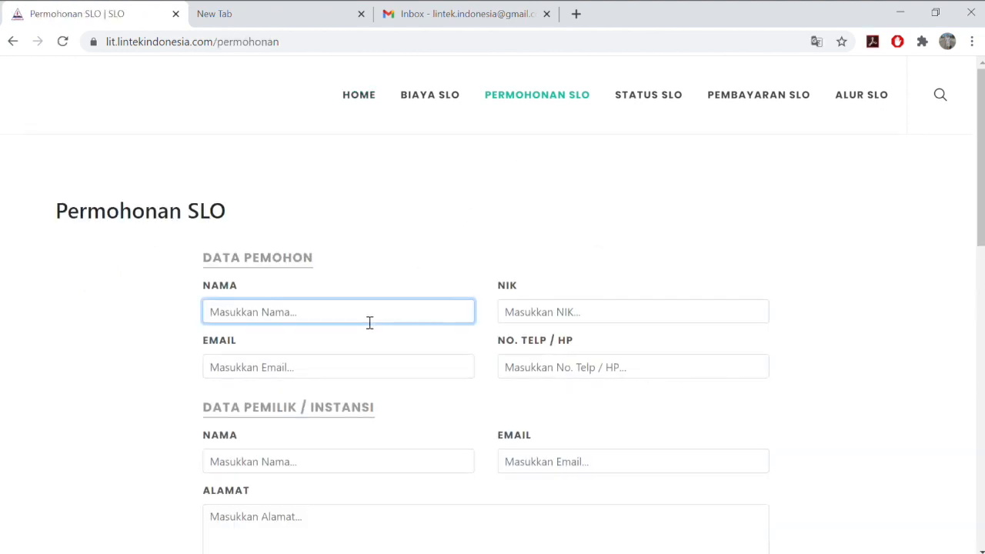
{"action": "type", "text": "Pelanggan 3"}
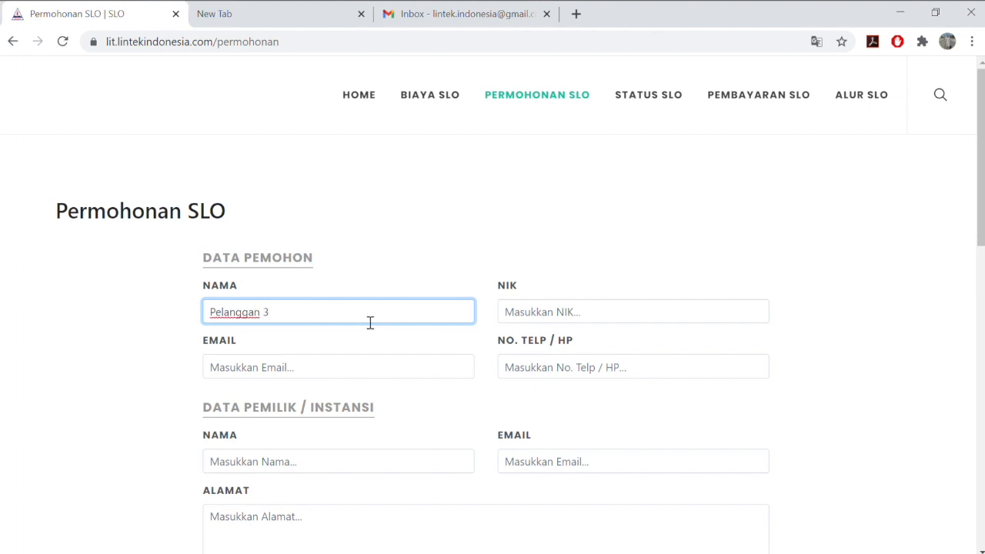
{"action": "left_click", "coordinate": [539, 323]}
{"action": "type", "text": "1111111111111111"}
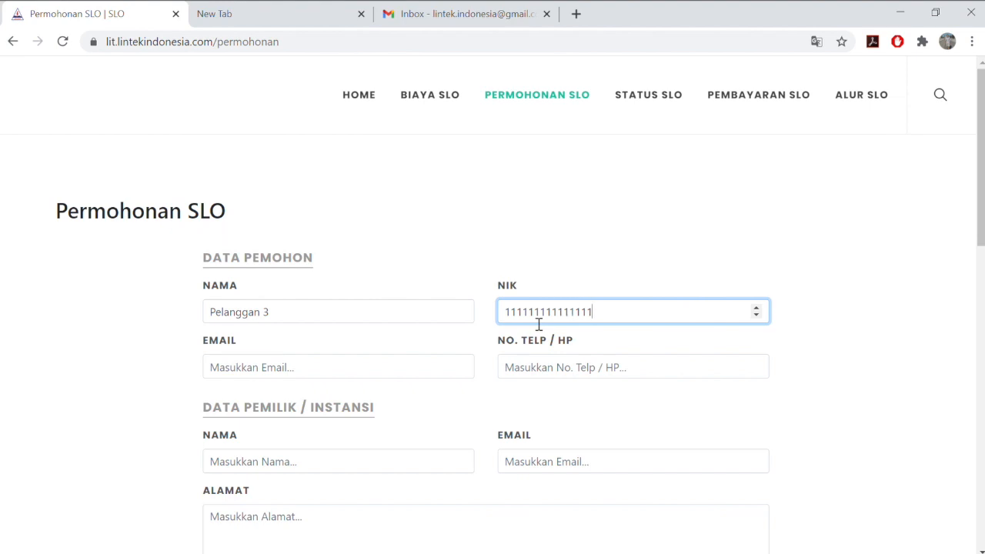
{"action": "left_click", "coordinate": [392, 368]}
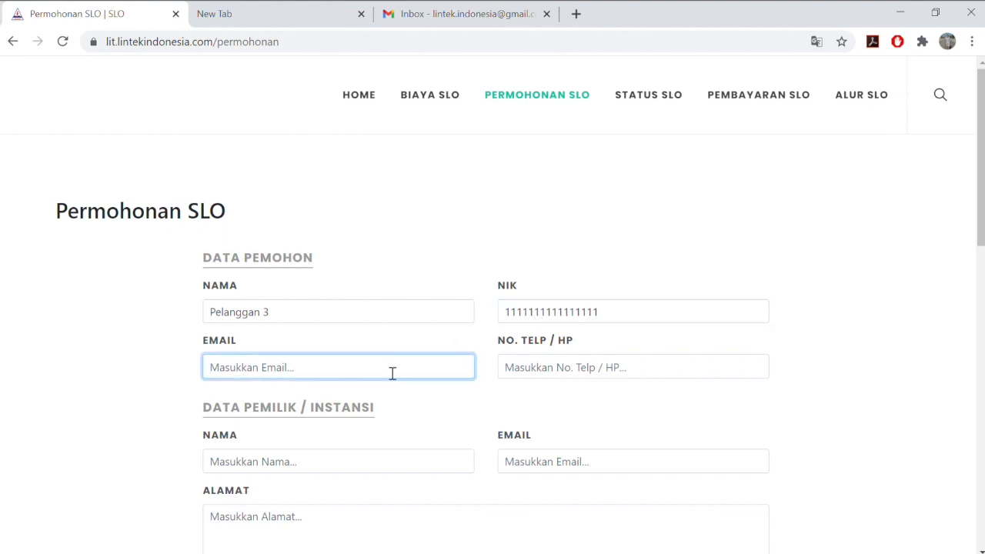
{"action": "left_click", "coordinate": [384, 393]}
{"action": "left_click", "coordinate": [547, 377]}
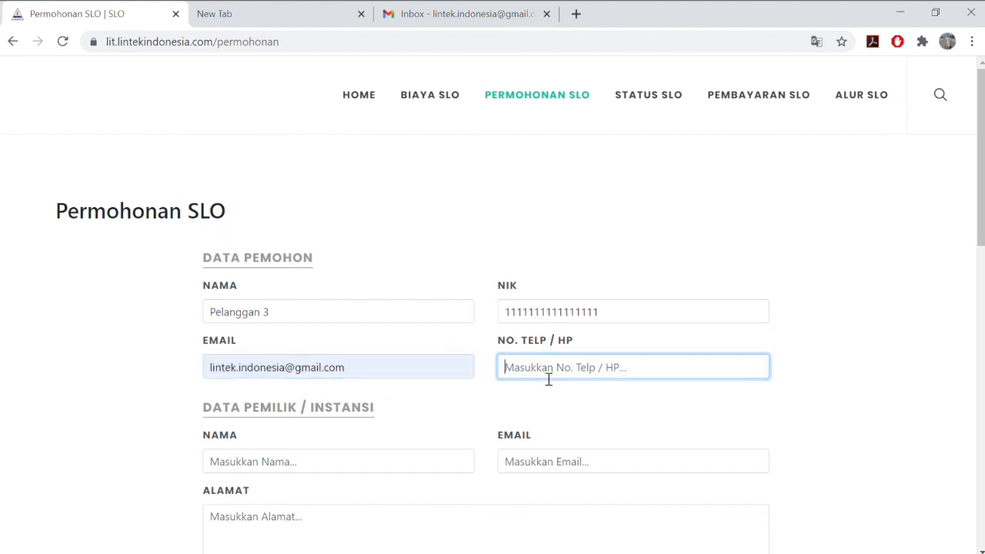
{"action": "type", "text": "081111111111111"}
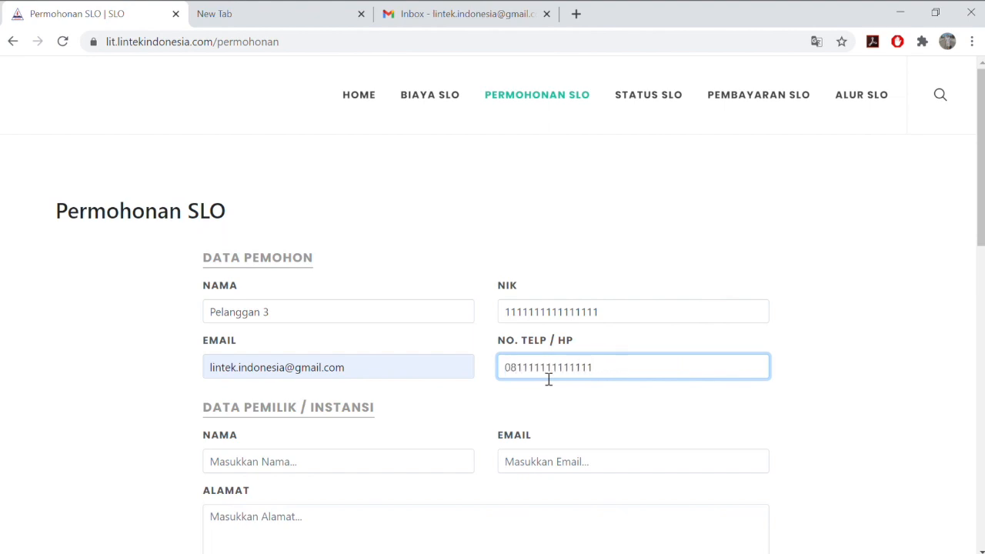
Copy the applicant's name into the owner's Nama field and fill in the owner's saved e-mail
{"action": "left_click", "coordinate": [288, 464]}
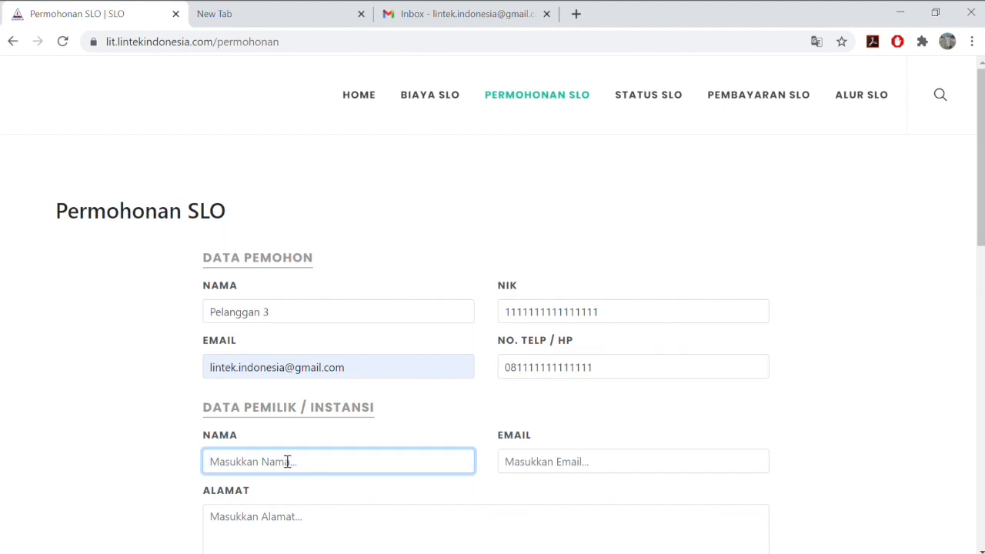
{"action": "left_click", "coordinate": [91, 455]}
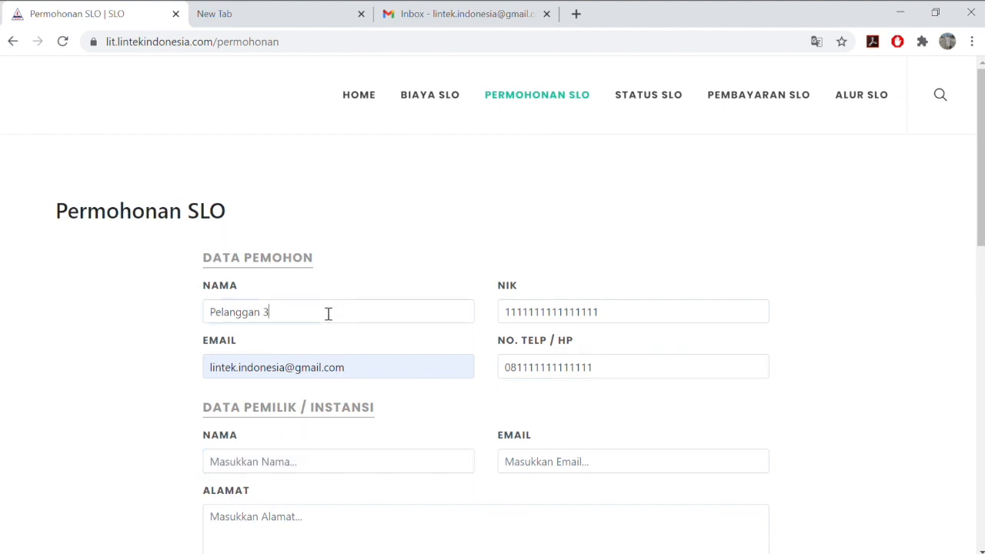
{"action": "left_click_drag", "start_coordinate": [328, 314], "coordinate": [162, 309]}
{"action": "key", "text": "ctrl+c"}
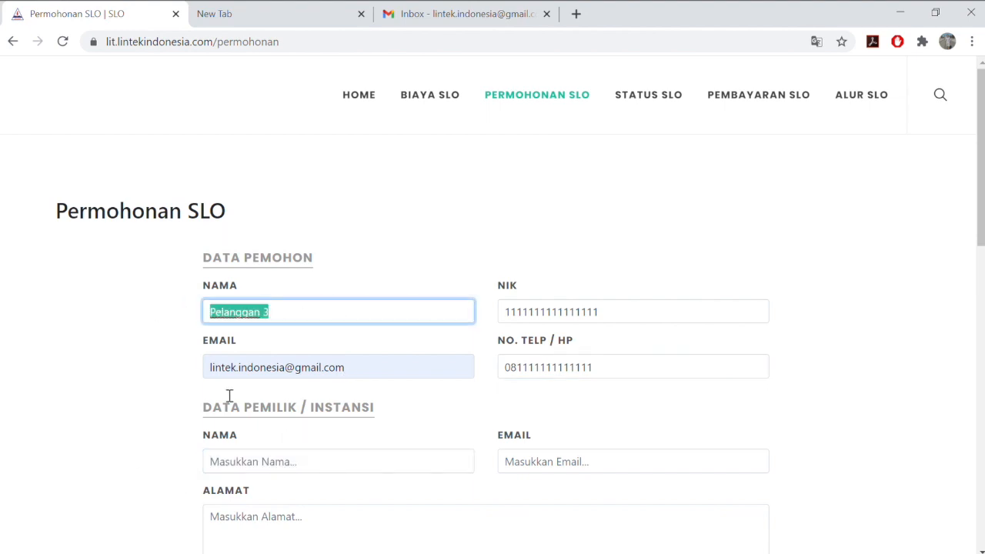
{"action": "left_click", "coordinate": [276, 462]}
{"action": "key", "text": "ctrl+v"}
{"action": "left_click", "coordinate": [537, 471]}
{"action": "left_click", "coordinate": [539, 507]}
{"action": "scroll", "coordinate": [546, 510], "scroll_direction": "down", "scroll_amount": 1}
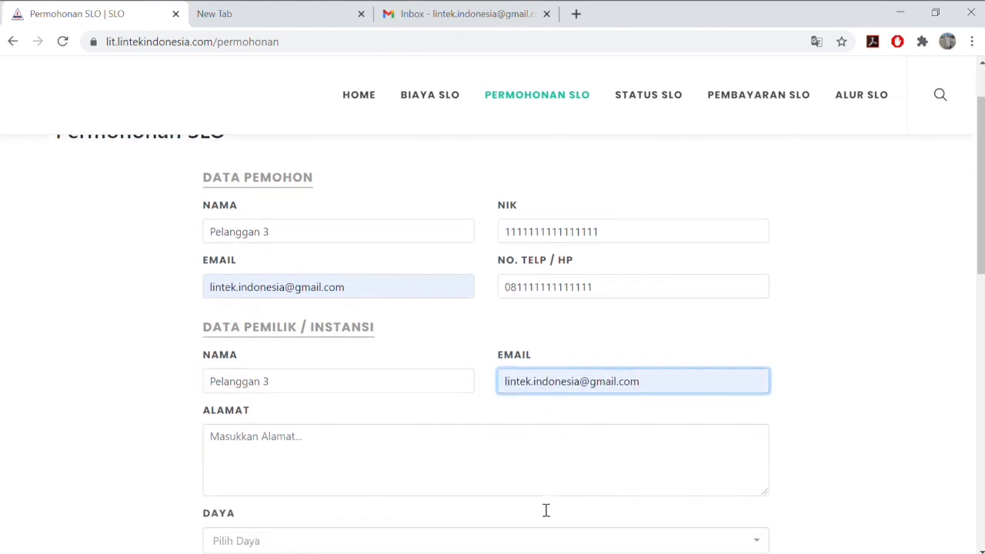
Enter the owner's address and choose the 0 - 2200 power capacity
{"action": "left_click", "coordinate": [331, 449]}
{"action": "type", "text": "Jalan Jalan ke Tanah Abang"}
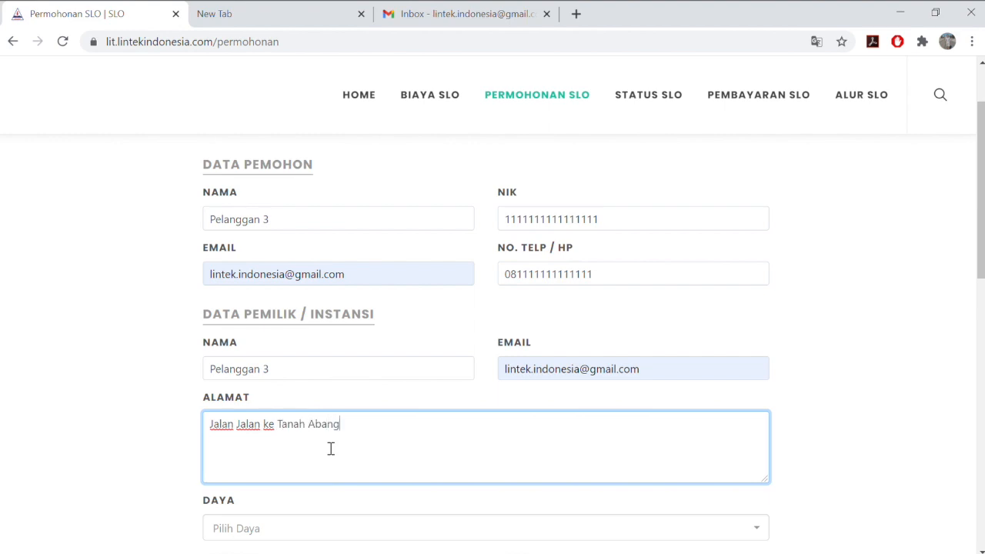
{"action": "scroll", "coordinate": [330, 449], "scroll_direction": "down", "scroll_amount": 2}
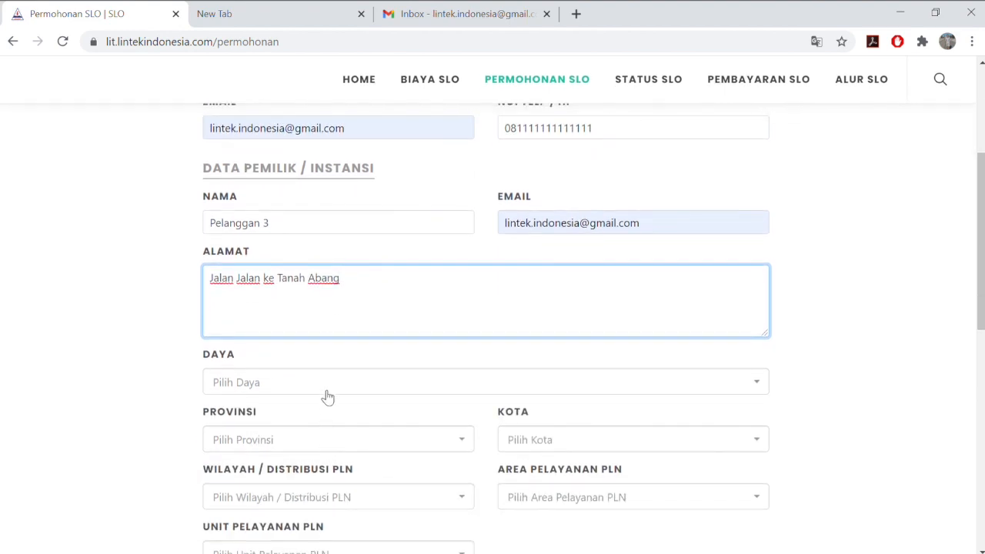
{"action": "left_click", "coordinate": [326, 388]}
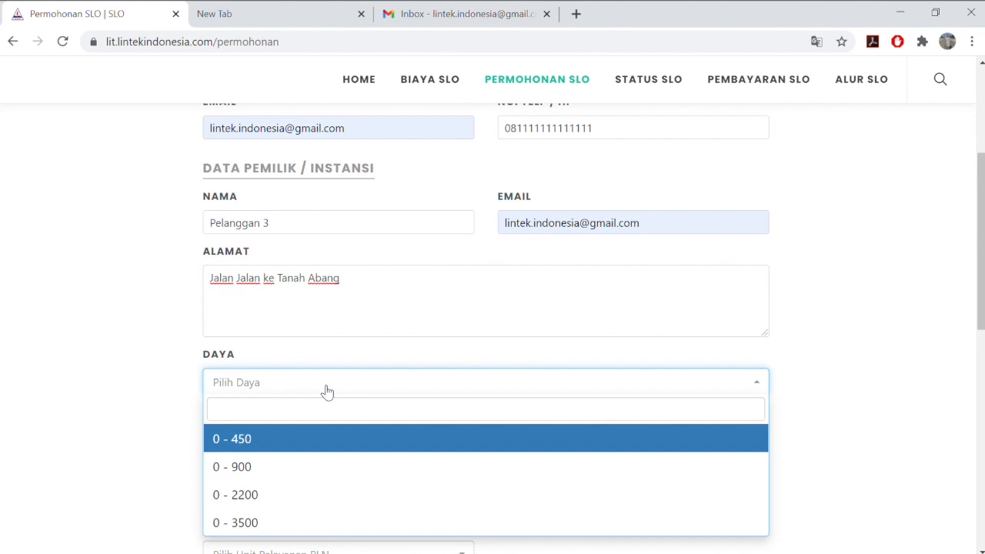
{"action": "left_click", "coordinate": [325, 501]}
{"action": "scroll", "coordinate": [325, 501], "scroll_direction": "down", "scroll_amount": 1}
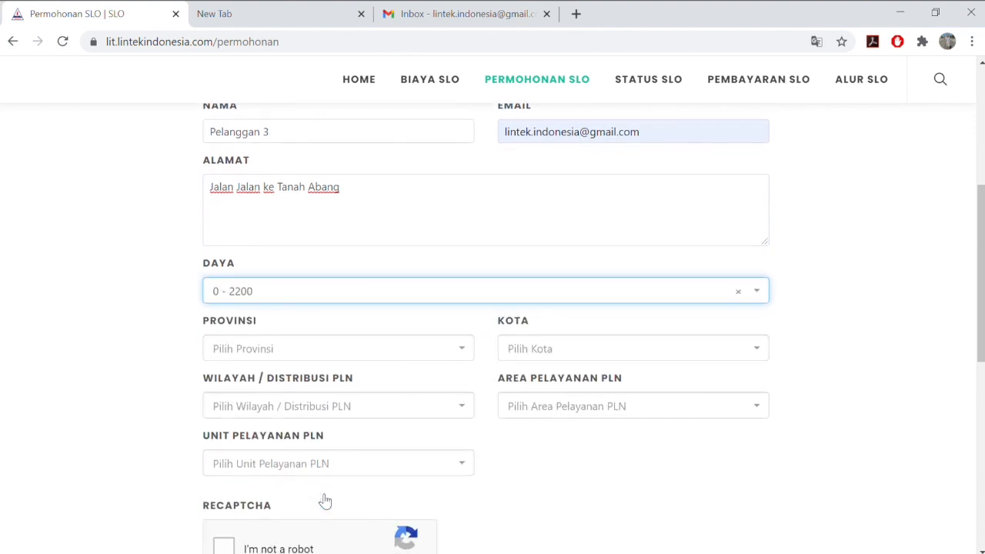
Set the province to JAWA BARAT and the city to KOTA BEKASI
{"action": "left_click", "coordinate": [390, 363]}
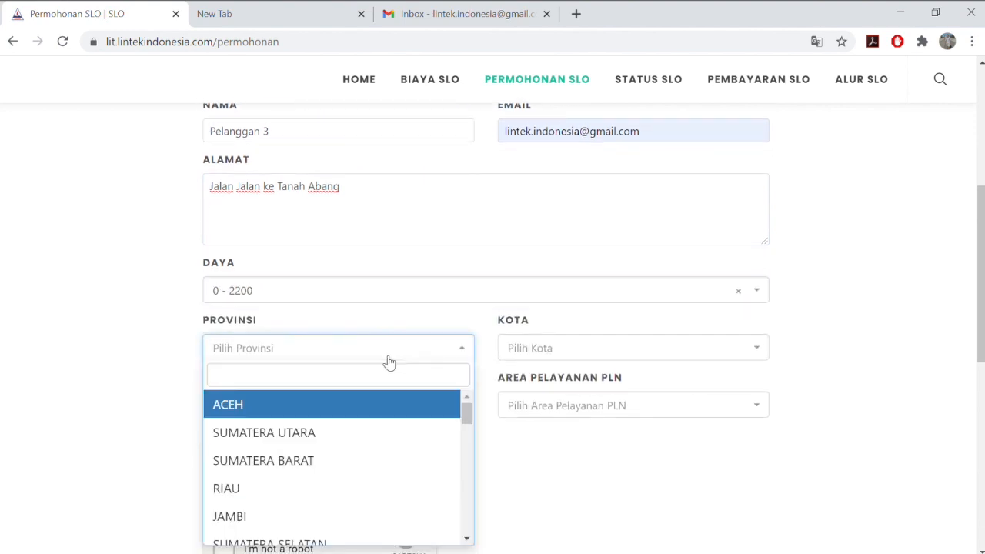
{"action": "type", "text": "jawa"}
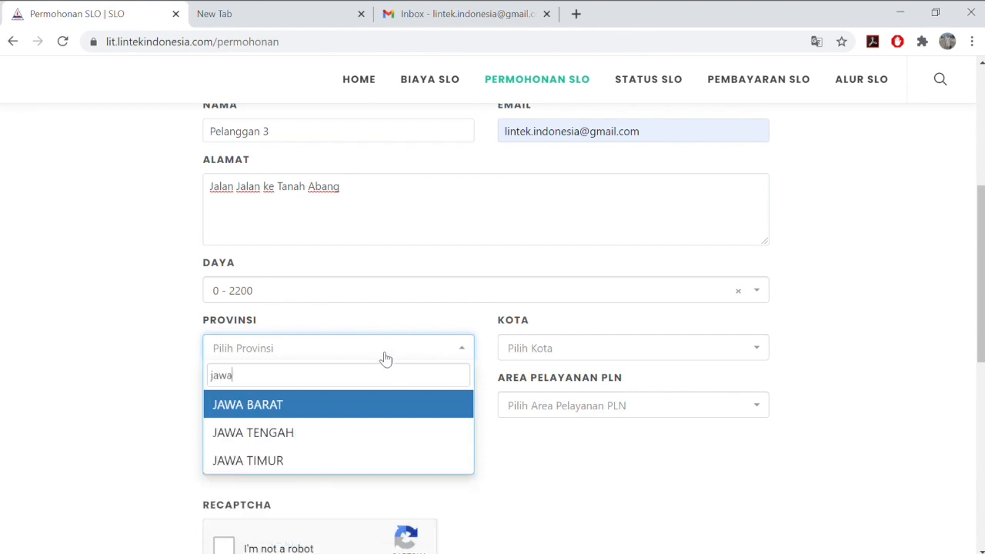
{"action": "left_click", "coordinate": [369, 406]}
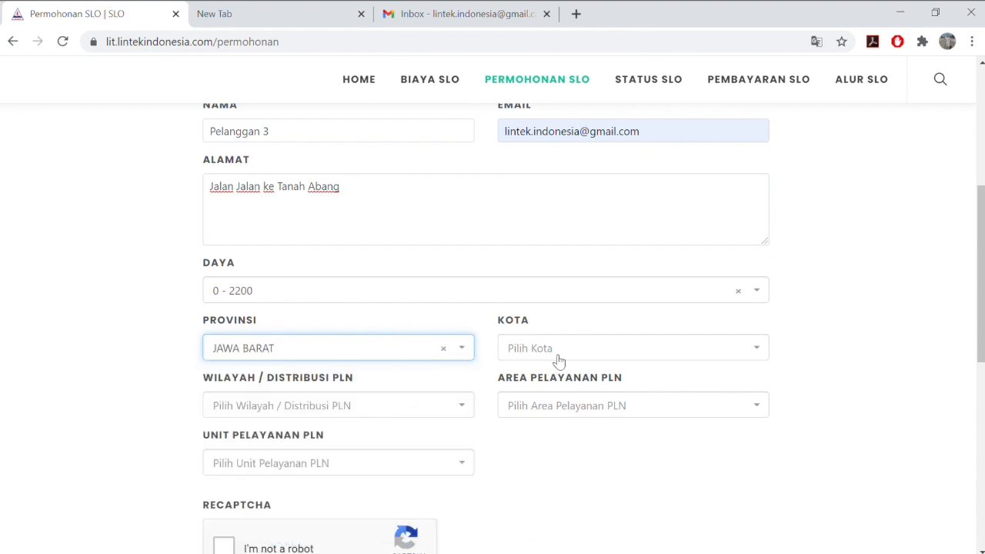
{"action": "left_click", "coordinate": [558, 354]}
{"action": "type", "text": "bekasi"}
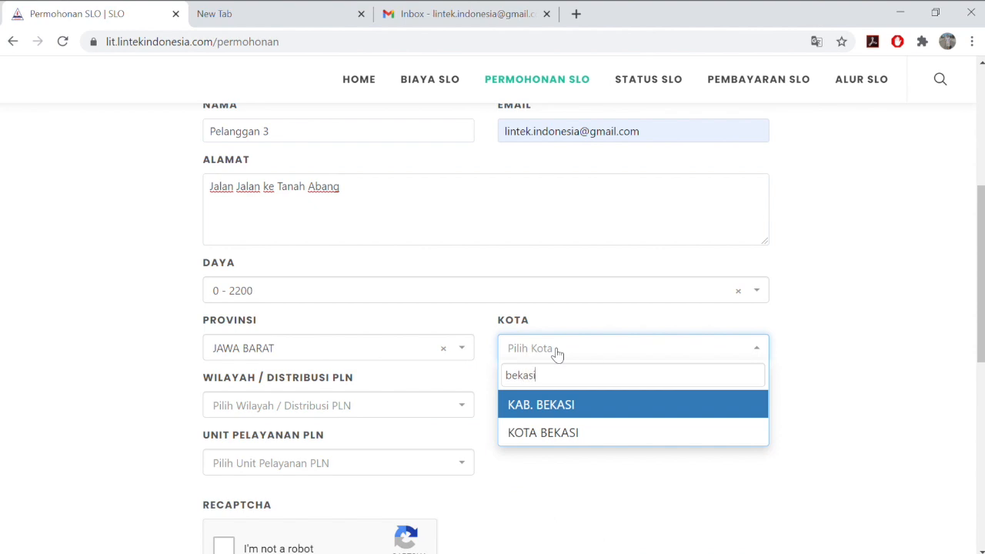
{"action": "left_click", "coordinate": [570, 432]}
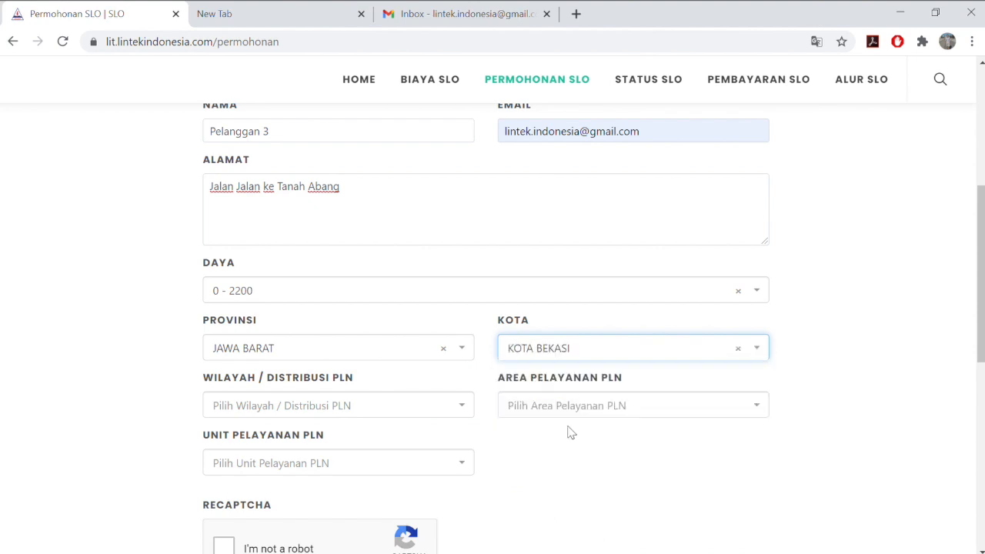
Select PLN region DISTRIBUSI JAWA BARAT, area BEKASI and service unit BEKASI KOTA
{"action": "left_click", "coordinate": [368, 416]}
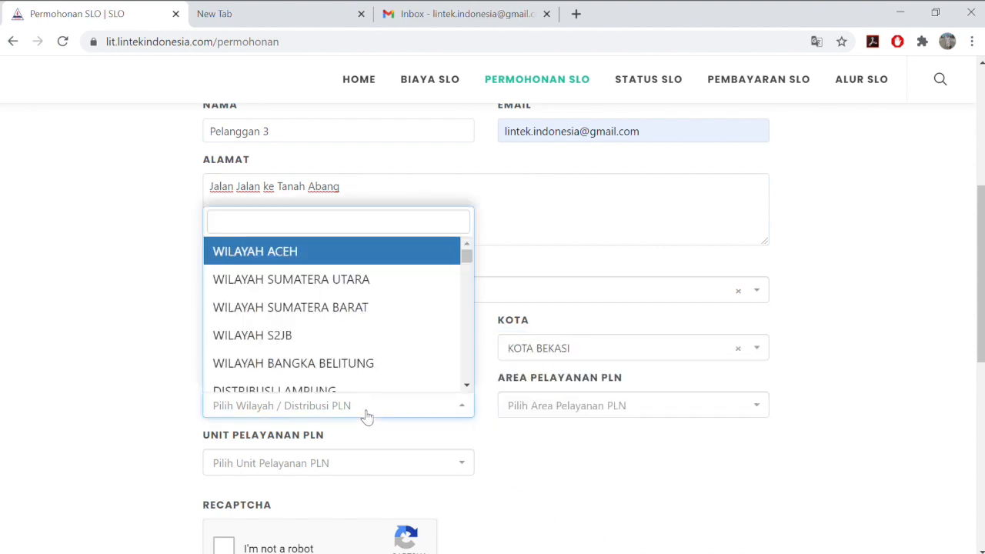
{"action": "type", "text": "jawa"}
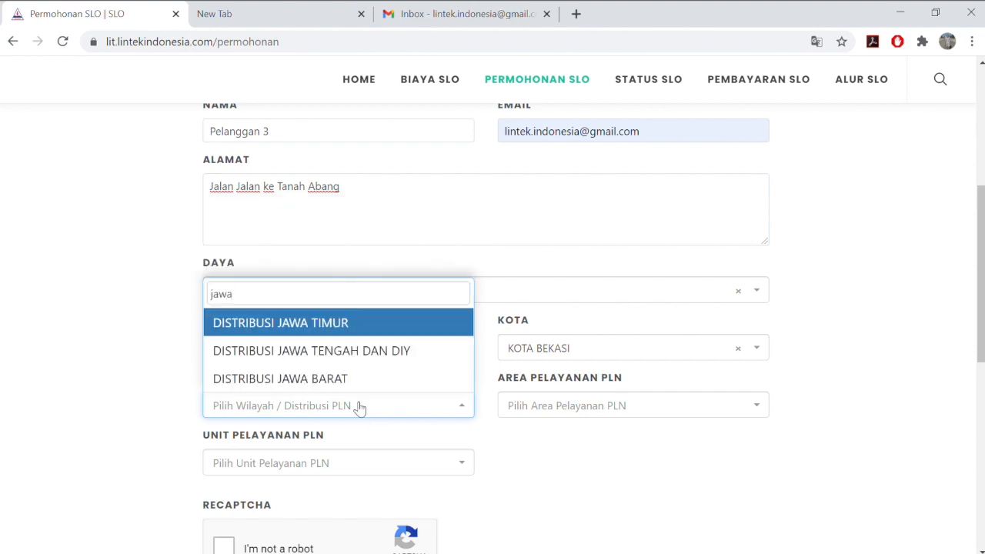
{"action": "left_click", "coordinate": [345, 382]}
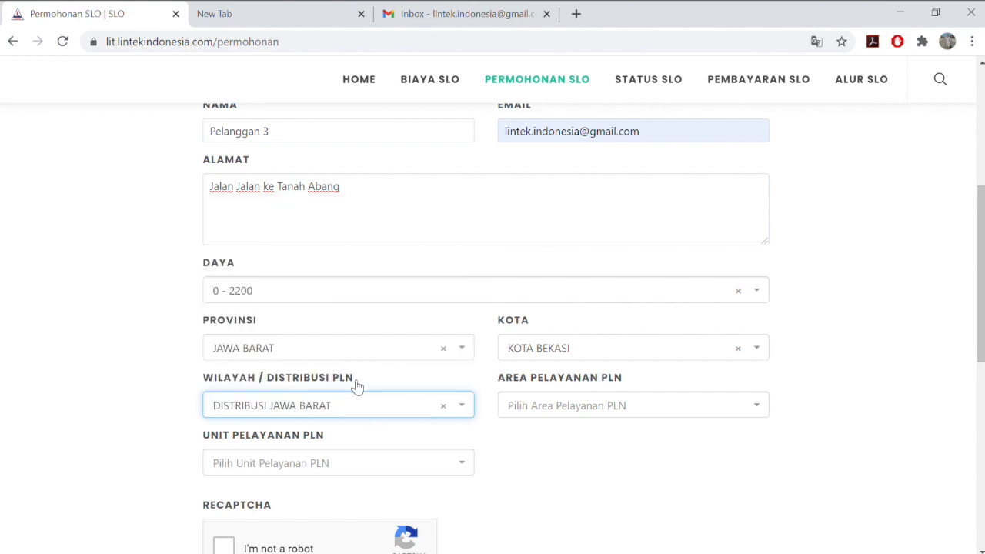
{"action": "left_click", "coordinate": [555, 420]}
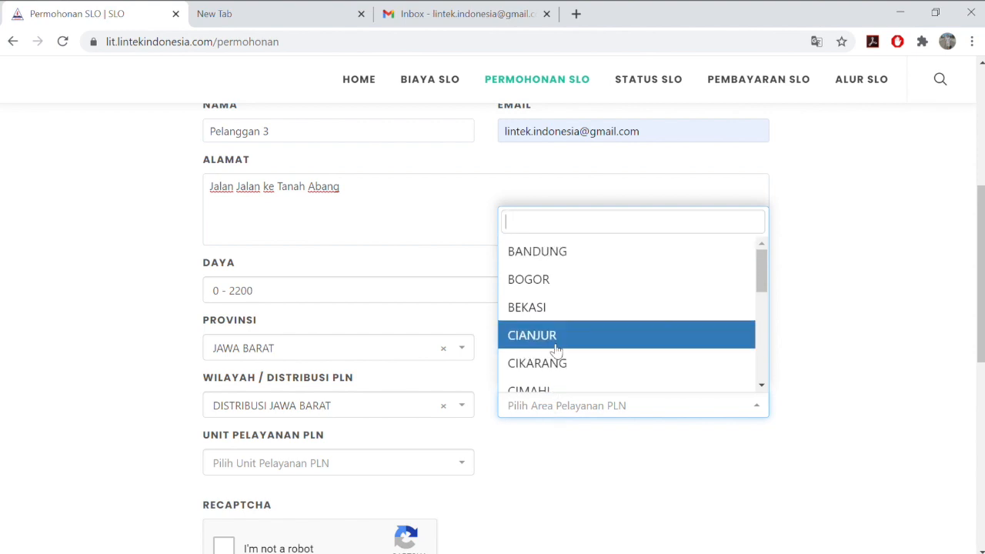
{"action": "left_click", "coordinate": [551, 308]}
{"action": "scroll", "coordinate": [478, 348], "scroll_direction": "down", "scroll_amount": 2}
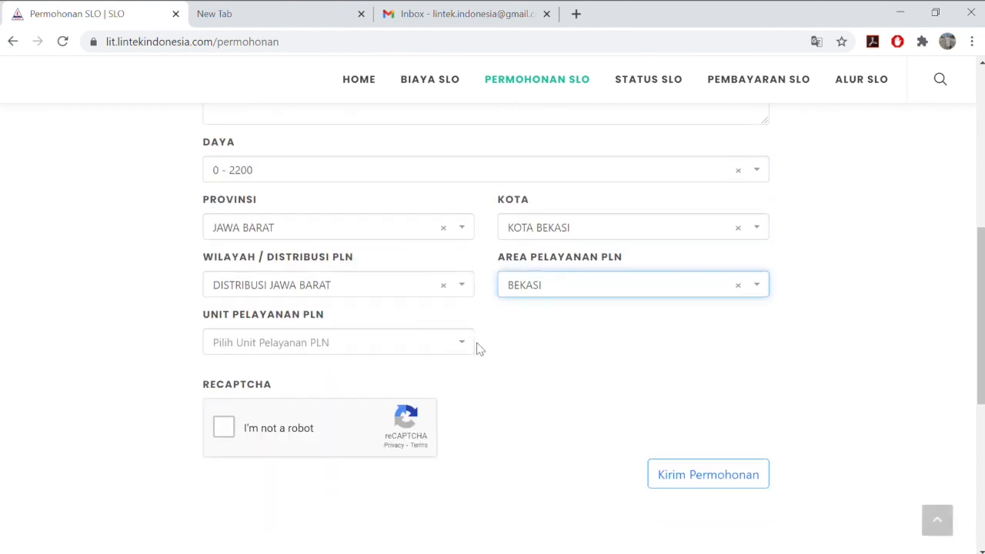
{"action": "left_click", "coordinate": [416, 352]}
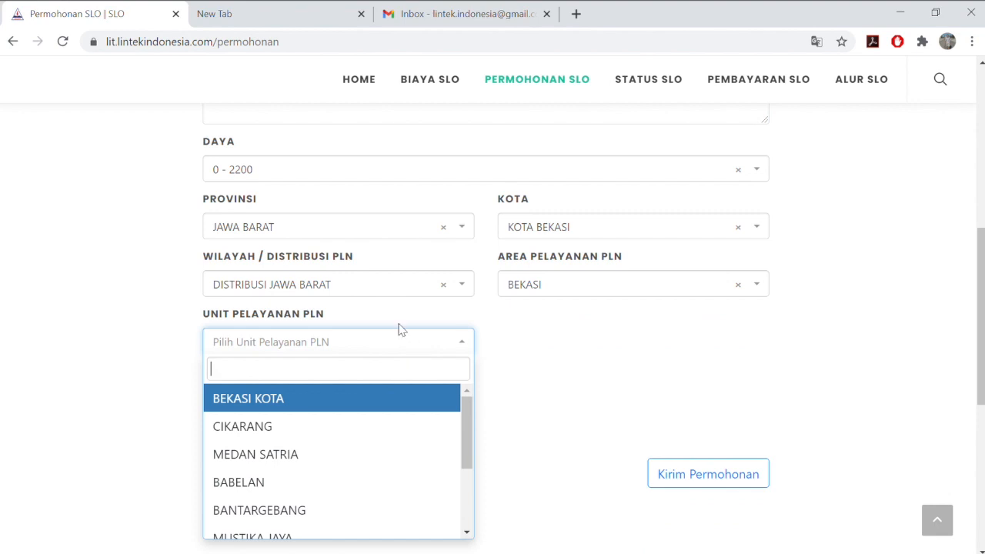
{"action": "type", "text": "jawa"}
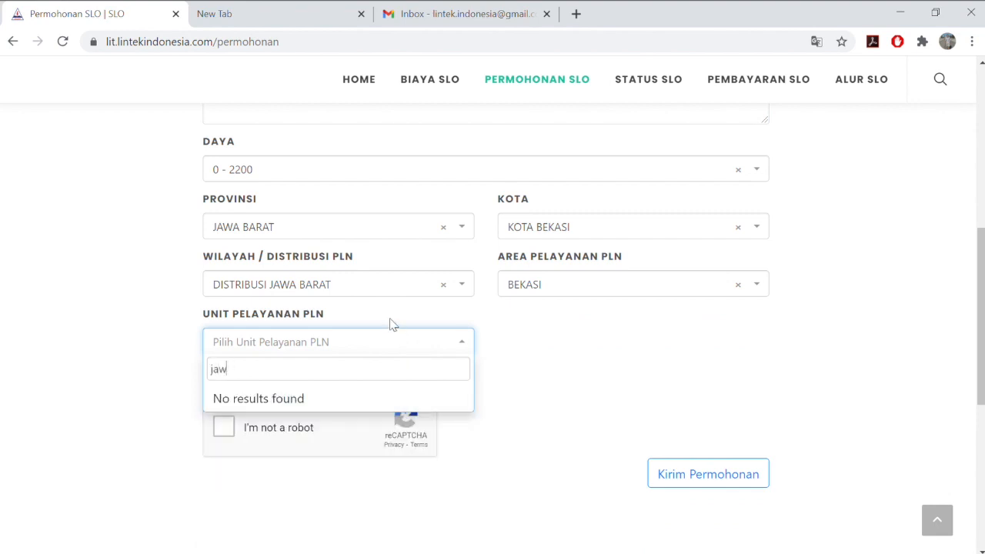
{"action": "key", "text": "BackSpace"}
{"action": "key", "text": "BackSpace"}
{"action": "key", "text": "BackSpace"}
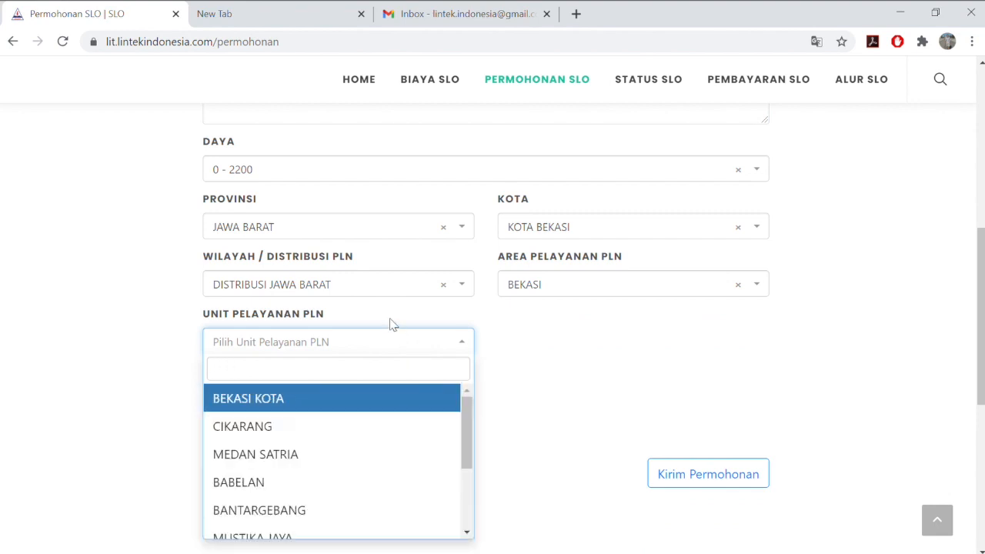
{"action": "left_click", "coordinate": [390, 395]}
Pass the robot check, submit with Kirim Permohonan, confirm Ya and close the Sukses message
{"action": "left_click", "coordinate": [222, 434]}
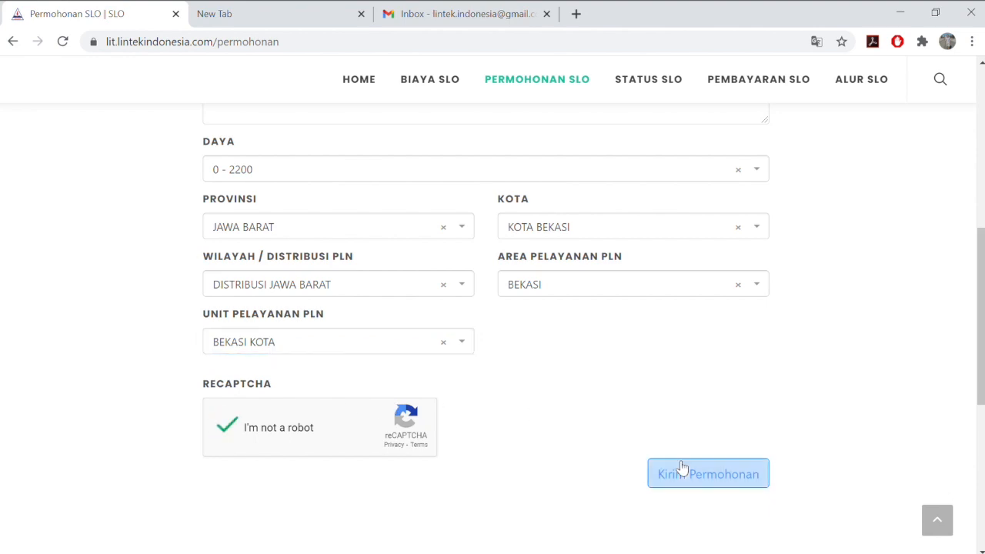
{"action": "scroll", "coordinate": [644, 409], "scroll_direction": "up", "scroll_amount": 3}
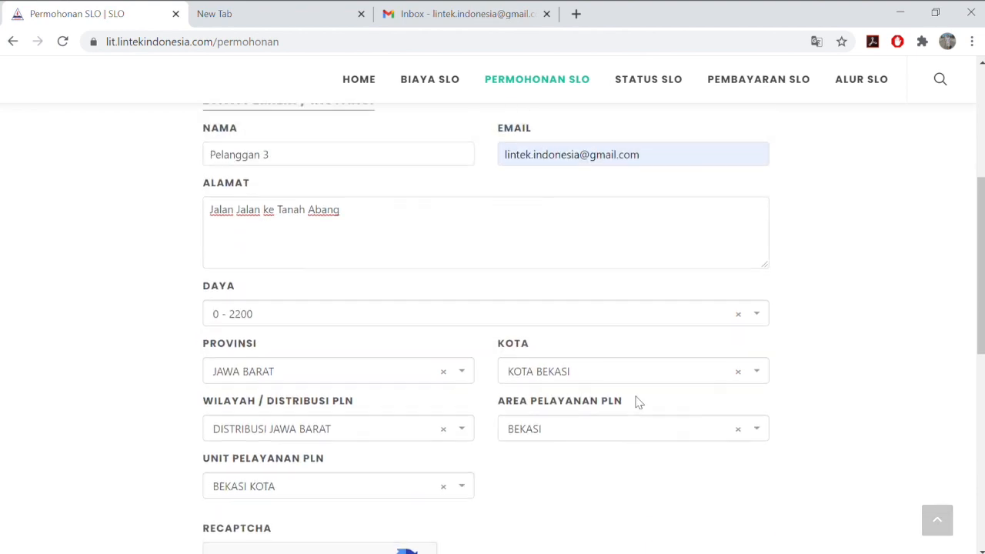
{"action": "scroll", "coordinate": [638, 401], "scroll_direction": "up", "scroll_amount": 2}
{"action": "scroll", "coordinate": [637, 402], "scroll_direction": "down", "scroll_amount": 4}
{"action": "scroll", "coordinate": [638, 401], "scroll_direction": "down", "scroll_amount": 3}
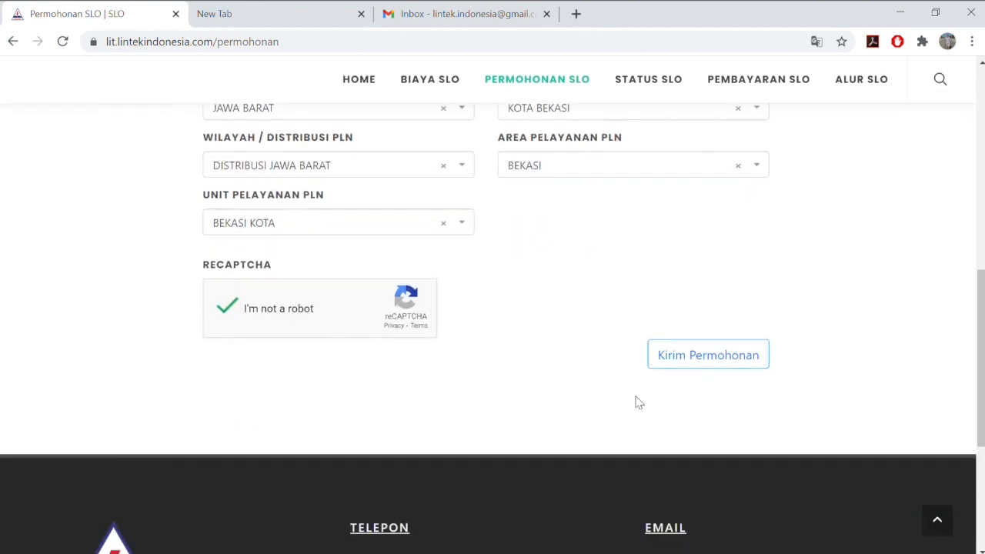
{"action": "left_click", "coordinate": [685, 361]}
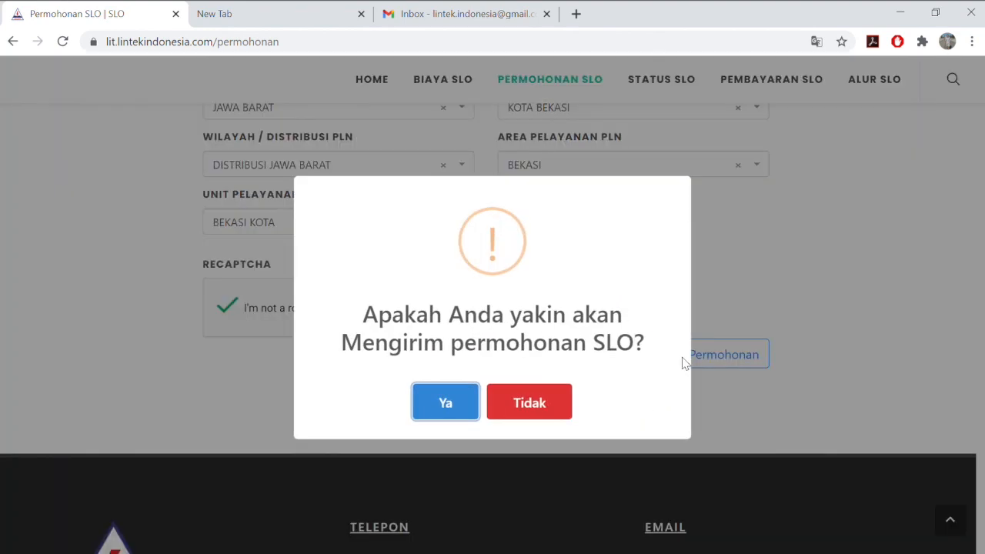
{"action": "left_click", "coordinate": [461, 404]}
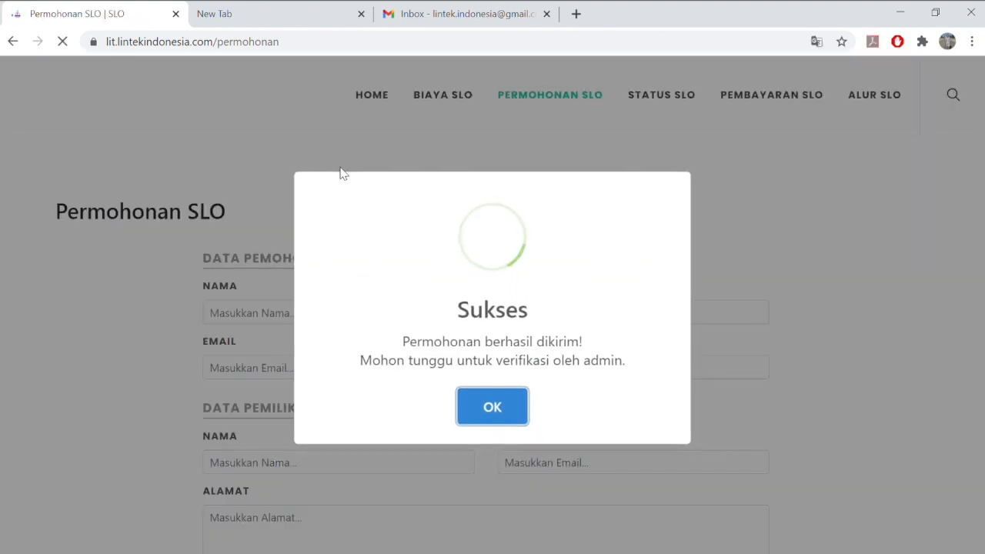
{"action": "left_click", "coordinate": [511, 407]}
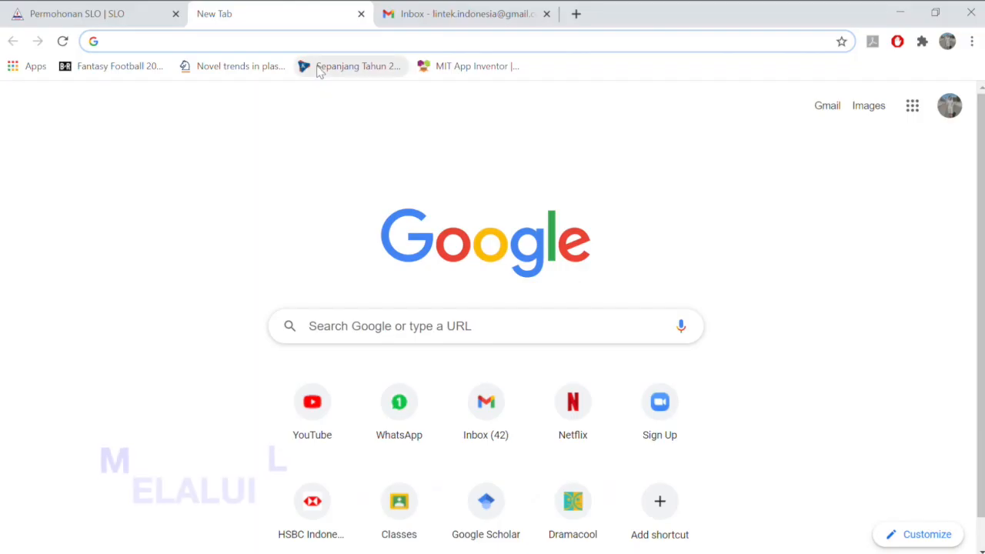
Enter lit.lintekindonesia.com/login in the new tab's address bar
{"action": "type", "text": "lit.lintekindonesia.com"}
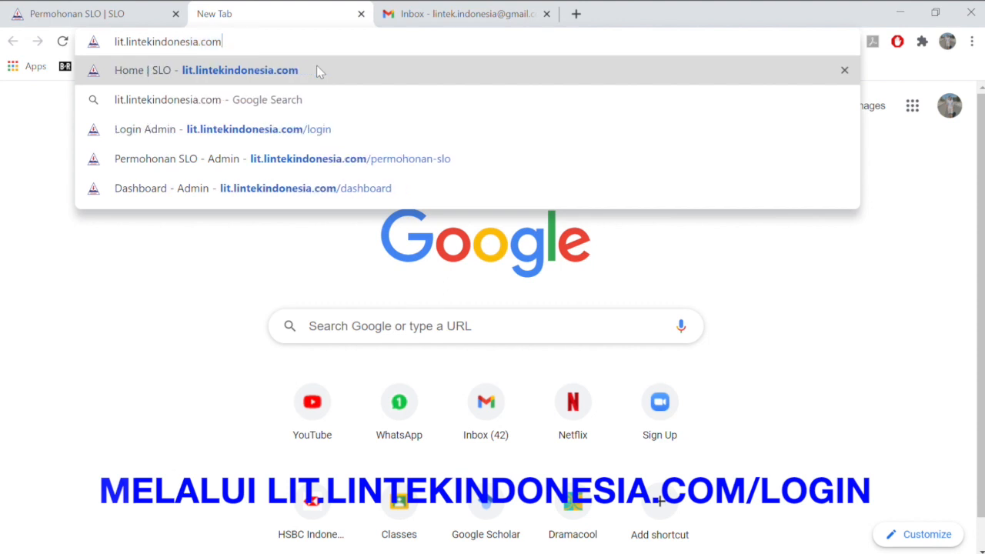
{"action": "type", "text": "/login"}
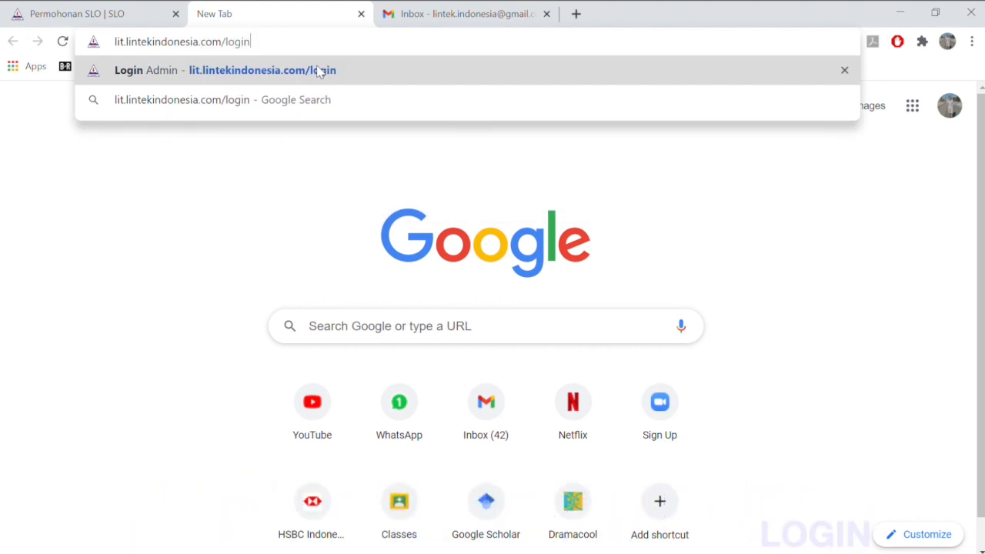
Load the admin login page and sign in with the area admin password and robot check
{"action": "key", "text": "Return"}
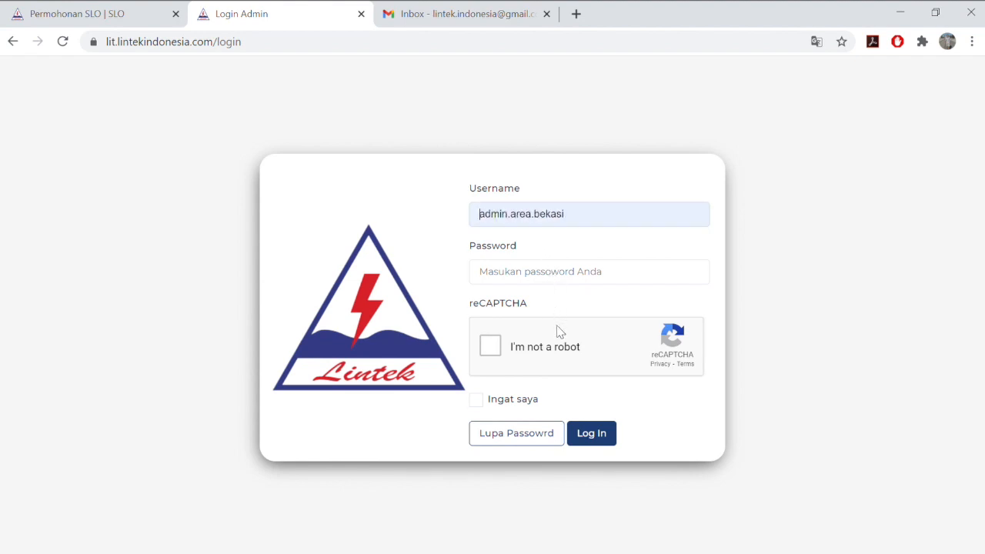
{"action": "left_click", "coordinate": [567, 276]}
{"action": "type", "text": "•"}
{"action": "left_click", "coordinate": [492, 339]}
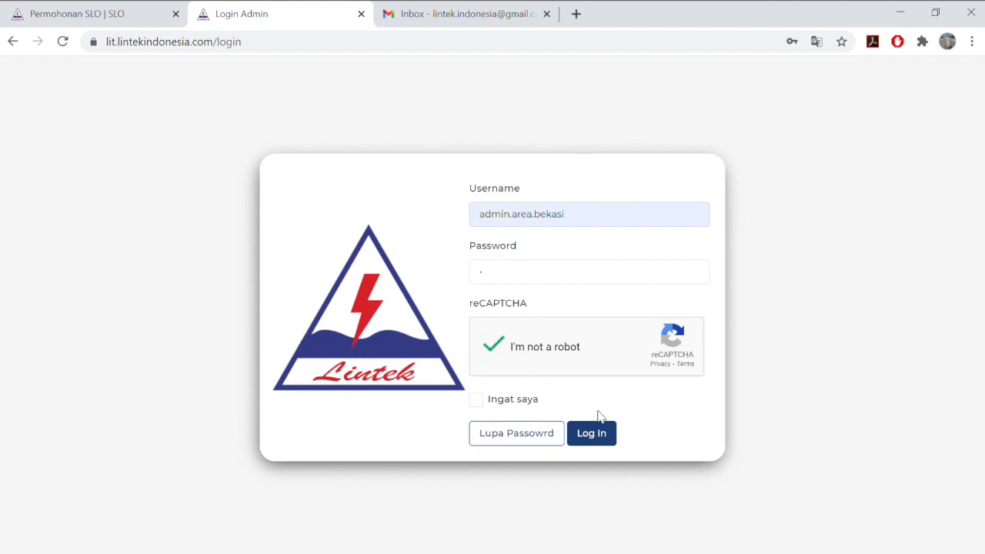
{"action": "left_click", "coordinate": [606, 435]}
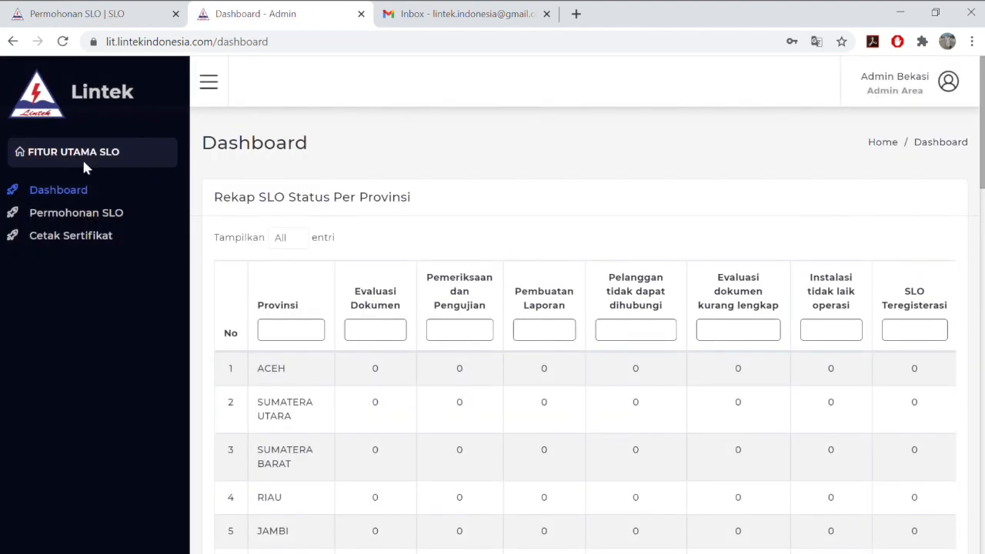
Run Verifikasi Permohonan on Pelanggan 3's row in the Permohonan SLO list, confirming Ya and OK
{"action": "left_click", "coordinate": [131, 216]}
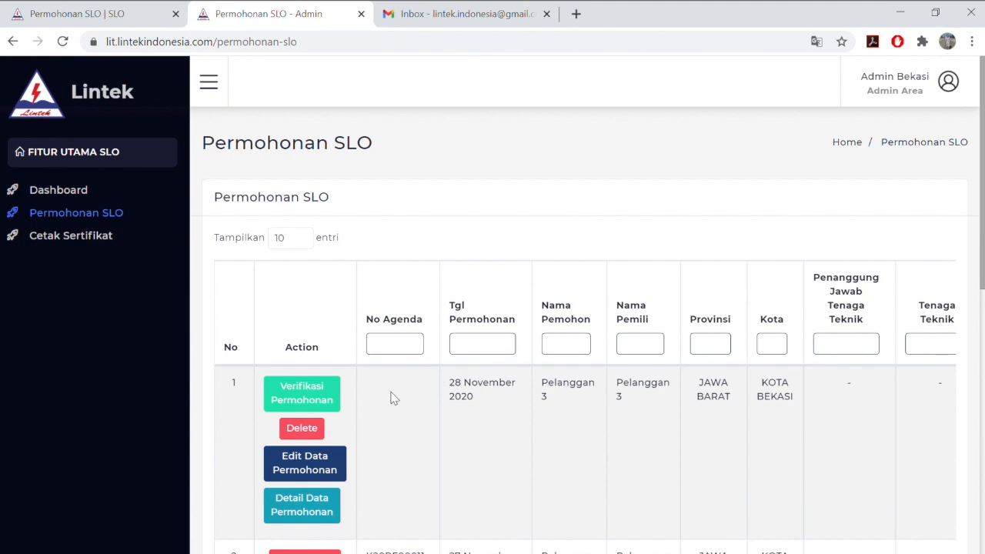
{"action": "scroll", "coordinate": [366, 398], "scroll_direction": "down", "scroll_amount": 1}
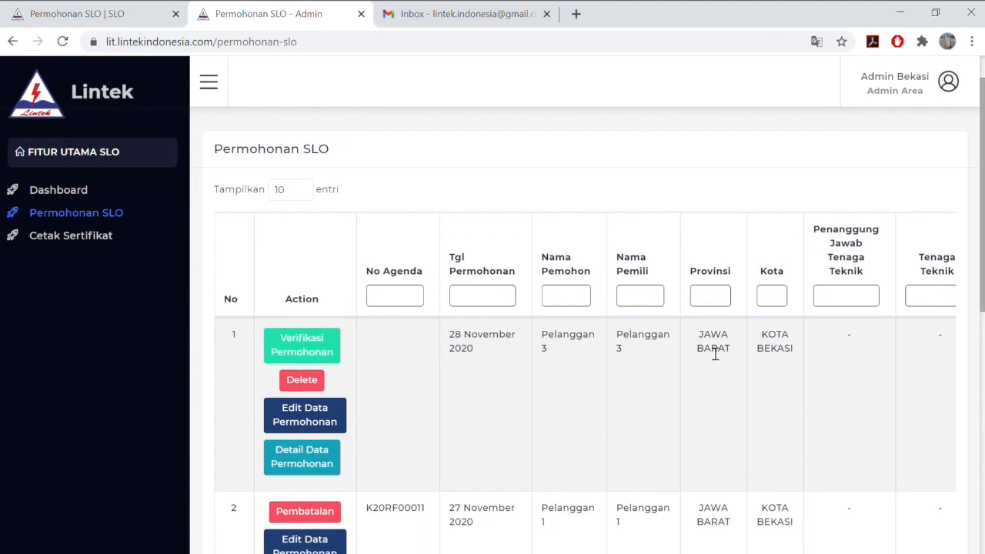
{"action": "scroll", "coordinate": [407, 363], "scroll_direction": "right", "scroll_amount": 6}
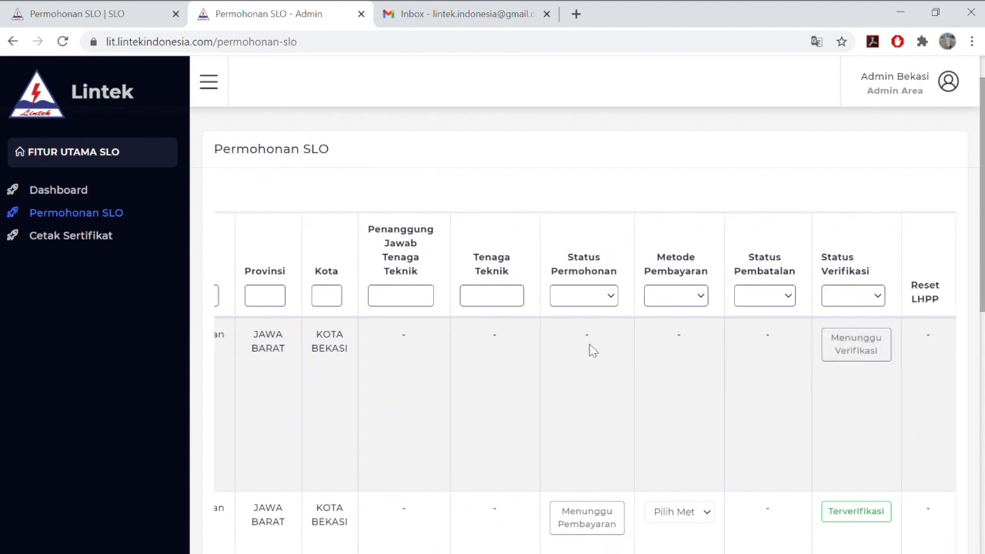
{"action": "scroll", "coordinate": [593, 350], "scroll_direction": "left", "scroll_amount": 6}
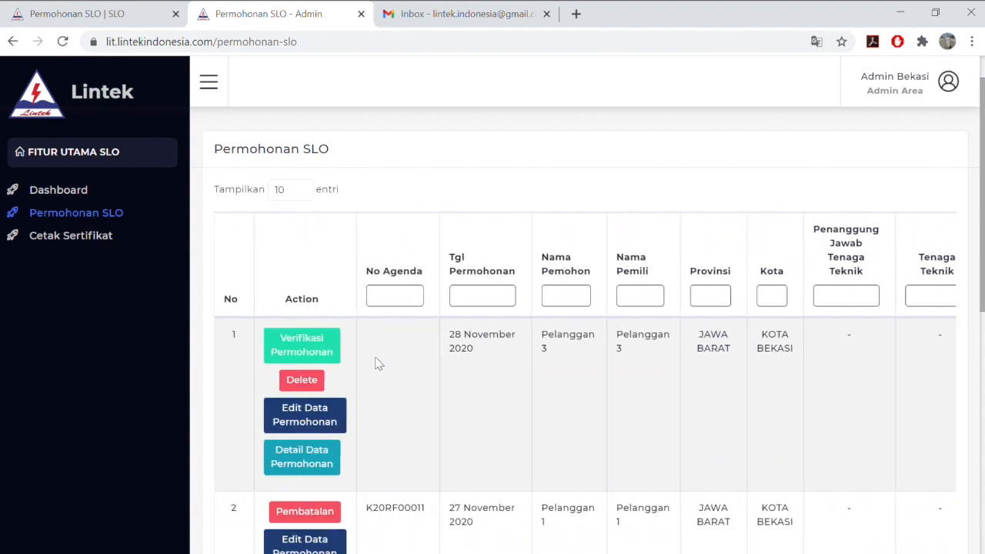
{"action": "left_click", "coordinate": [320, 351]}
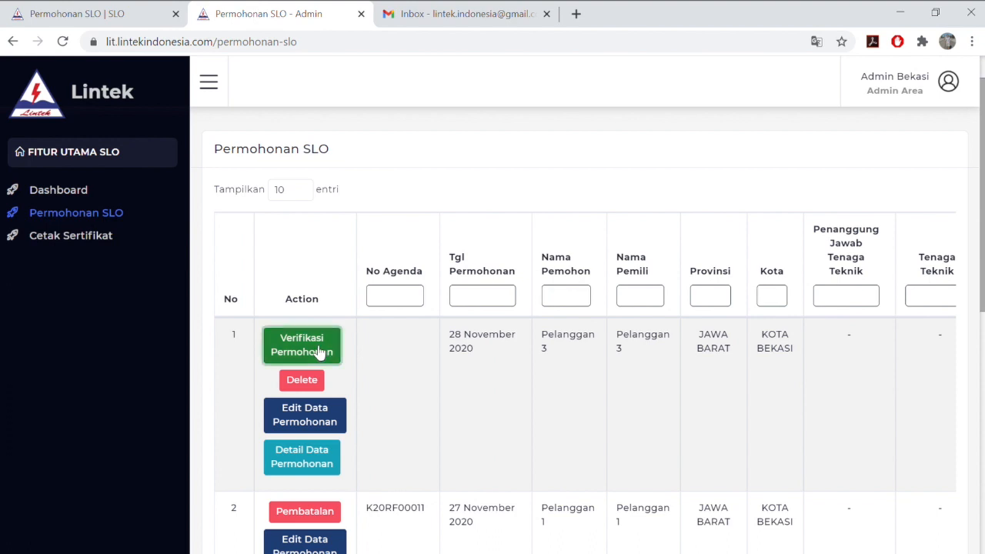
{"action": "left_click", "coordinate": [431, 396]}
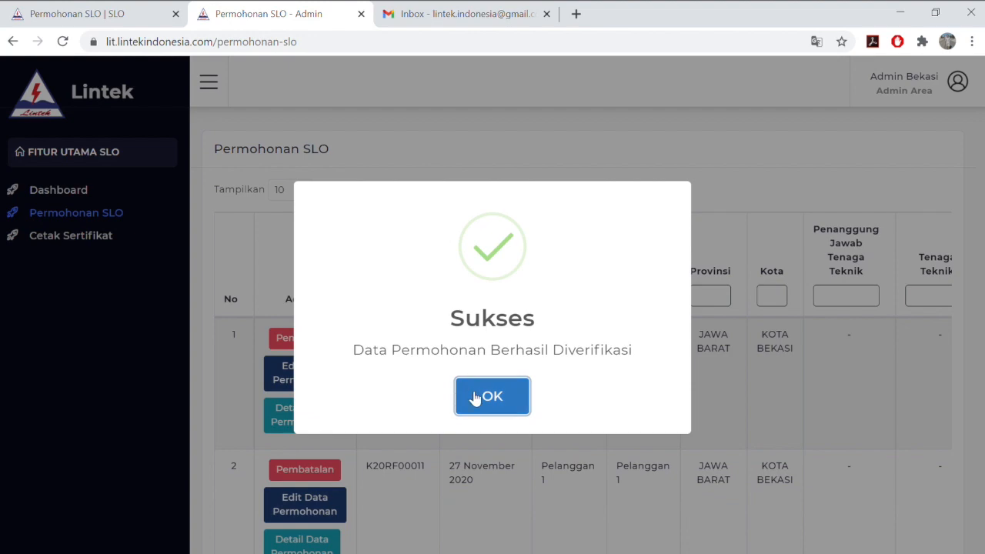
{"action": "left_click", "coordinate": [475, 398]}
Set Pelanggan 3's Metode Pembayaran to Offline, confirm it, then switch to the Gmail tab
{"action": "left_click", "coordinate": [108, 222]}
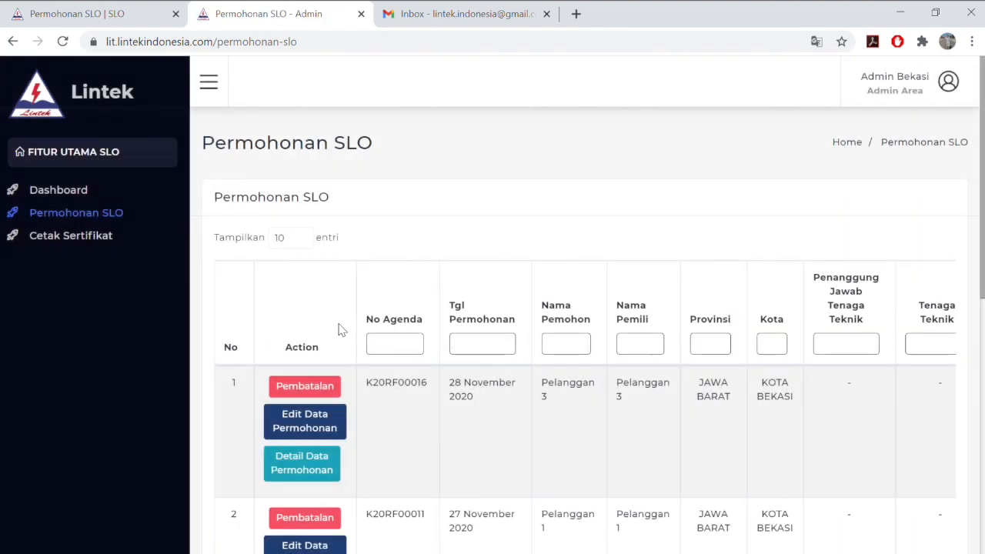
{"action": "scroll", "coordinate": [441, 391], "scroll_direction": "right", "scroll_amount": 5}
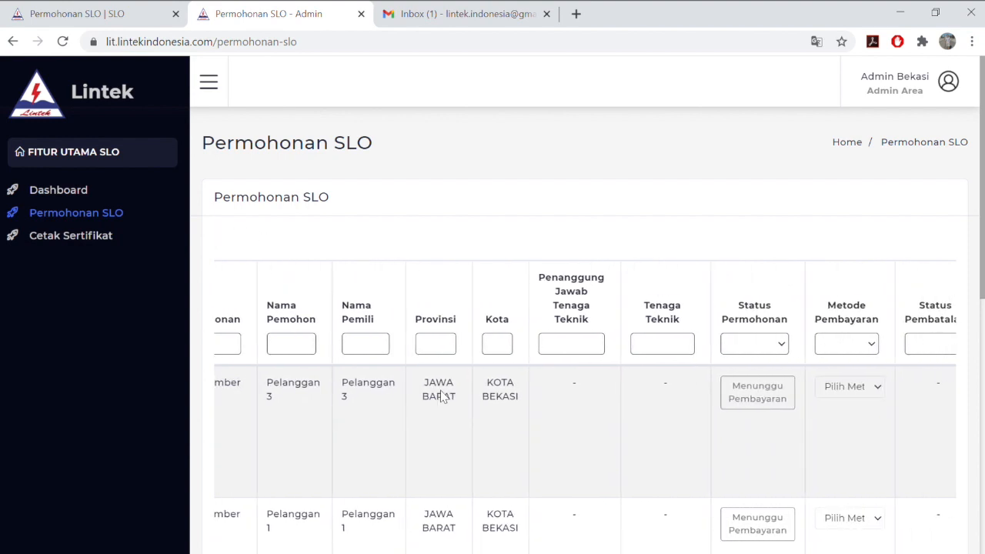
{"action": "scroll", "coordinate": [439, 397], "scroll_direction": "right", "scroll_amount": 1}
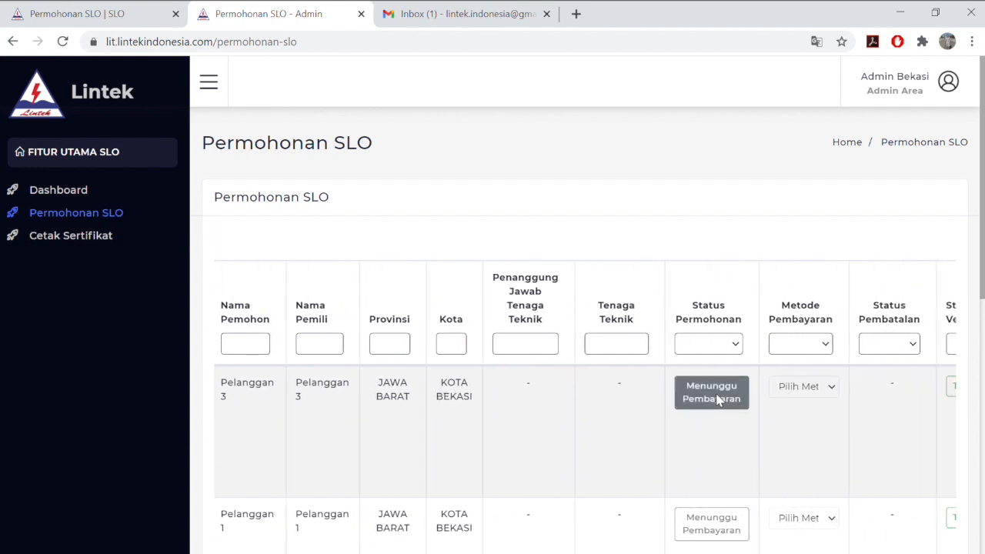
{"action": "left_click", "coordinate": [805, 418]}
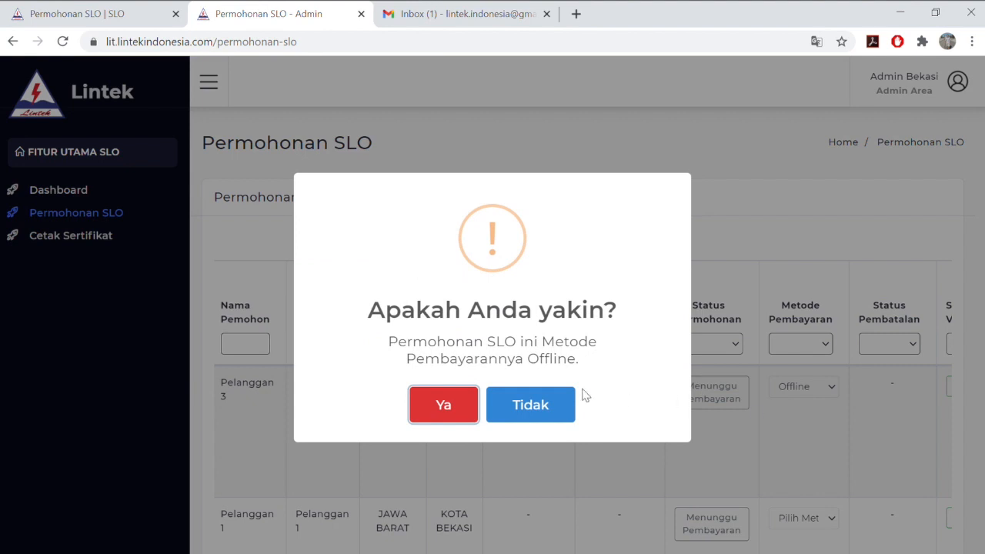
{"action": "left_click", "coordinate": [465, 413]}
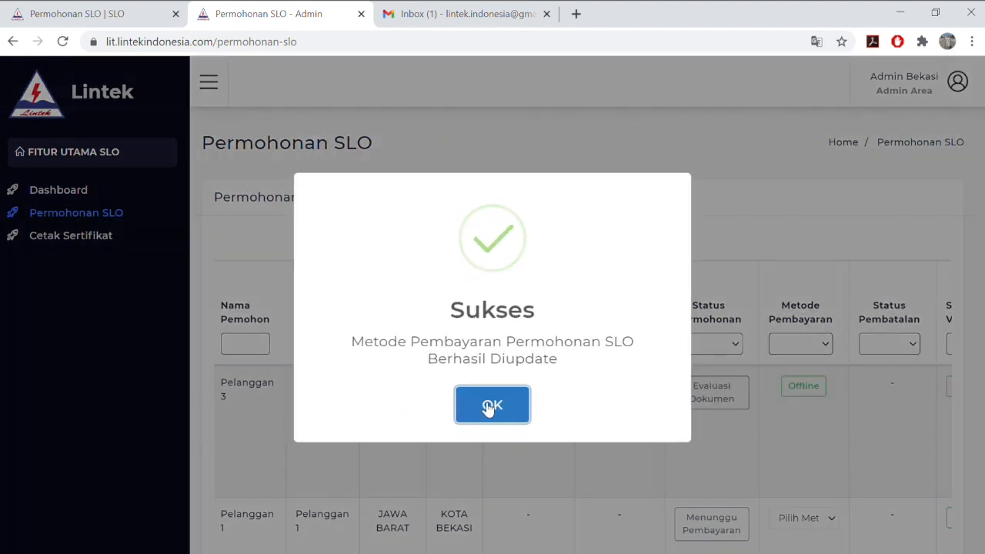
{"action": "left_click", "coordinate": [488, 408]}
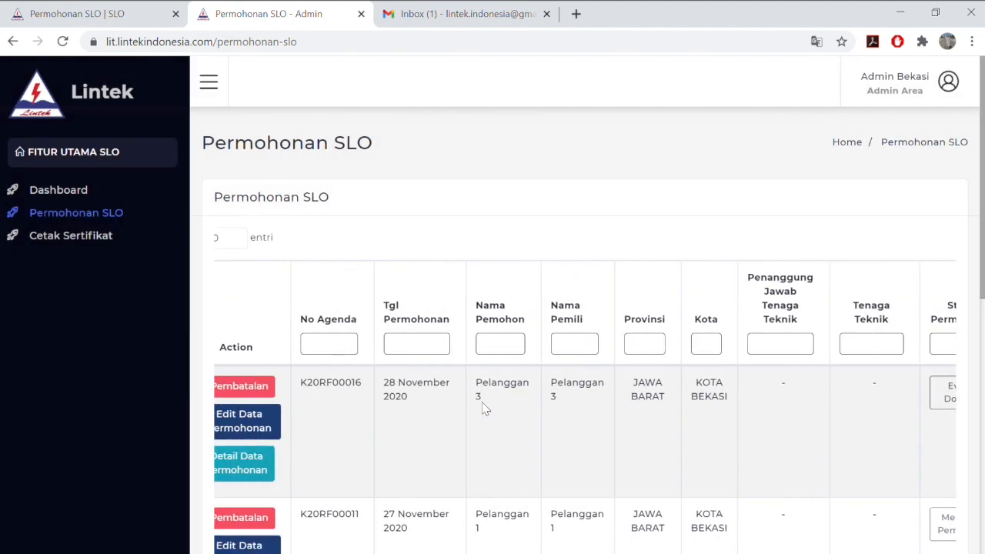
{"action": "scroll", "coordinate": [485, 407], "scroll_direction": "right", "scroll_amount": 5}
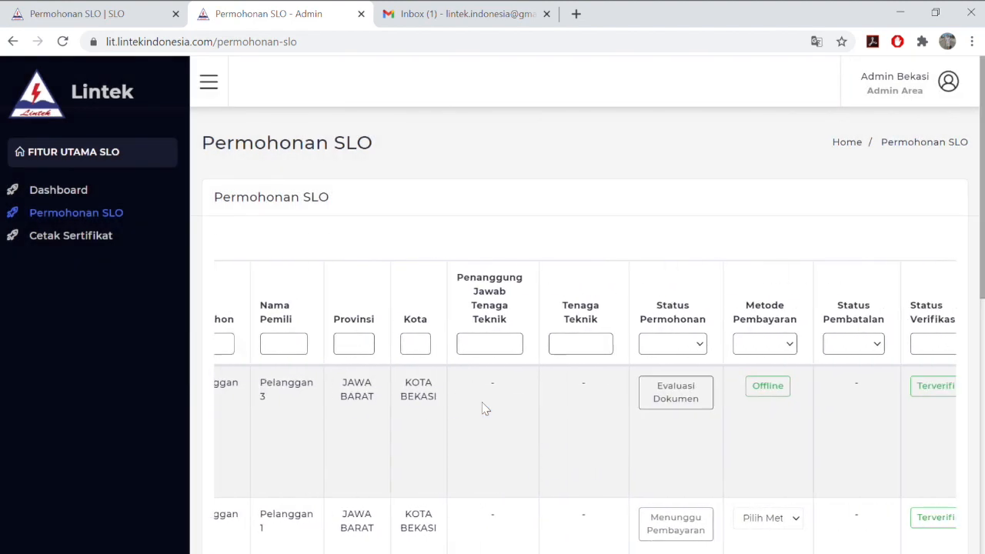
{"action": "left_click", "coordinate": [510, 12]}
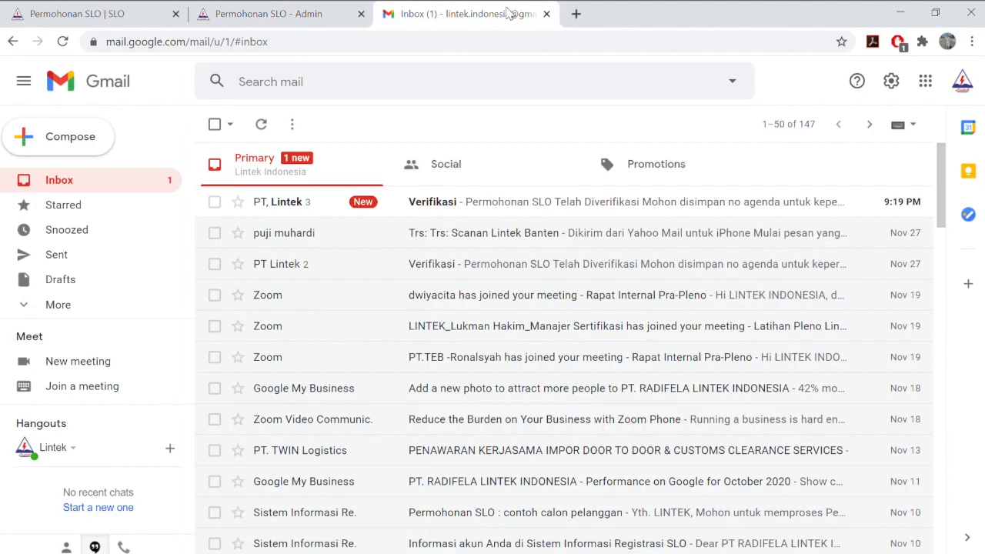
Open the top Verifikasi email and select its agenda number K20RF00016
{"action": "left_click", "coordinate": [462, 207]}
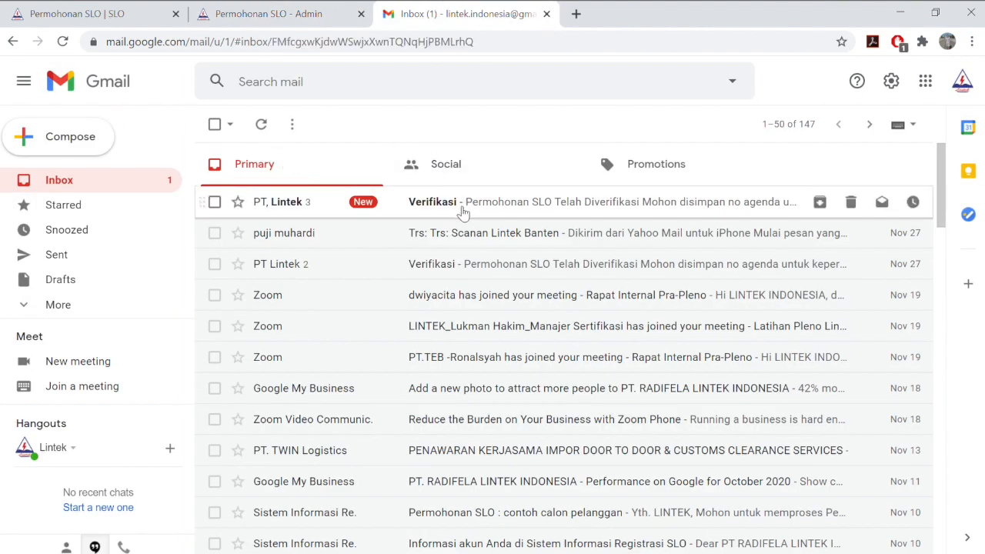
{"action": "scroll", "coordinate": [454, 406], "scroll_direction": "down", "scroll_amount": 3}
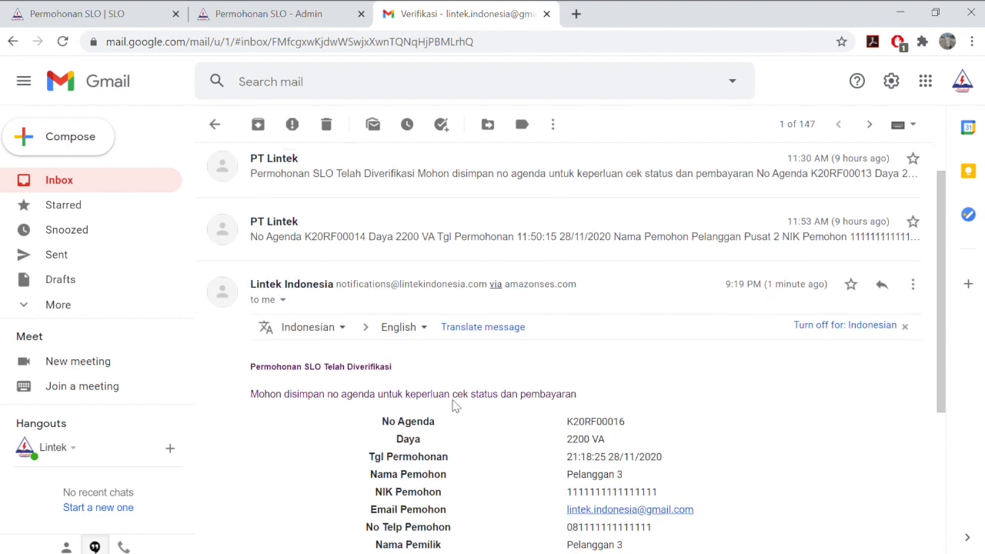
{"action": "scroll", "coordinate": [455, 406], "scroll_direction": "down", "scroll_amount": 2}
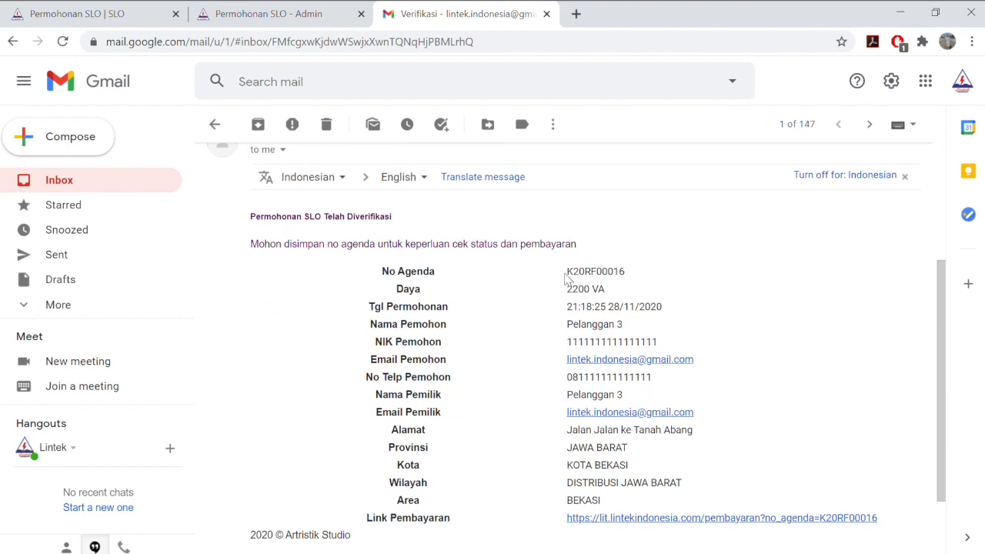
{"action": "left_click_drag", "start_coordinate": [570, 275], "coordinate": [646, 271]}
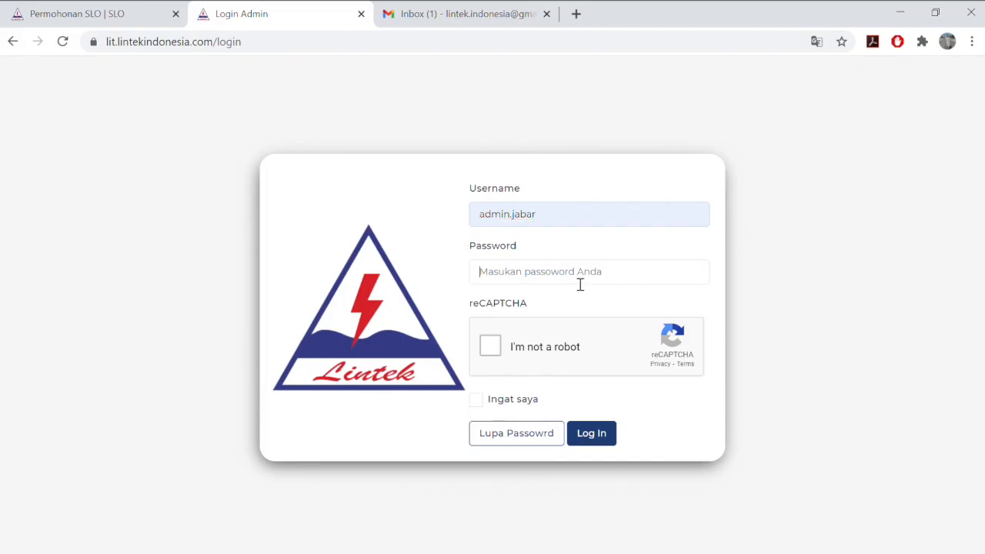
Sign in as the regional admin with the password and robot check
{"action": "left_click", "coordinate": [580, 283]}
{"action": "left_click", "coordinate": [490, 347]}
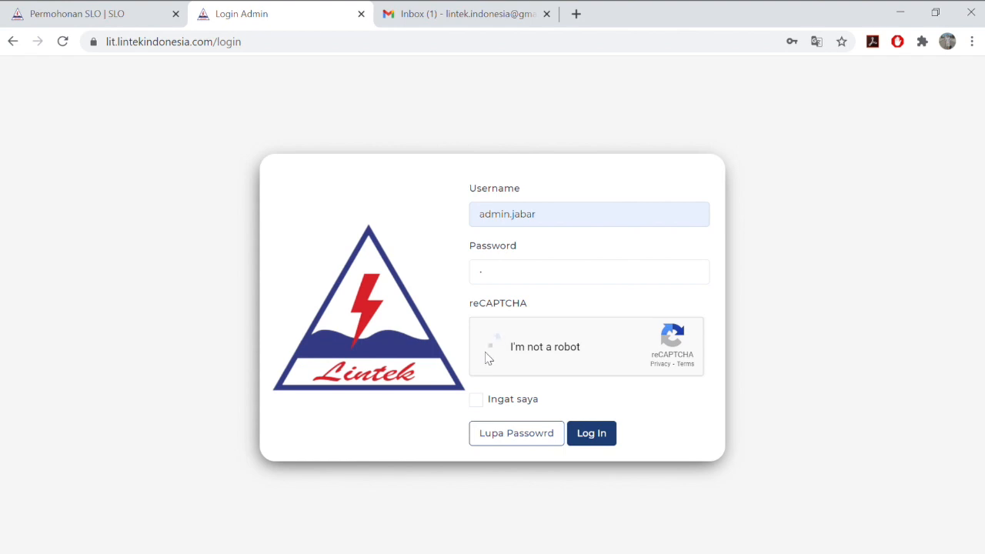
{"action": "left_click", "coordinate": [592, 435]}
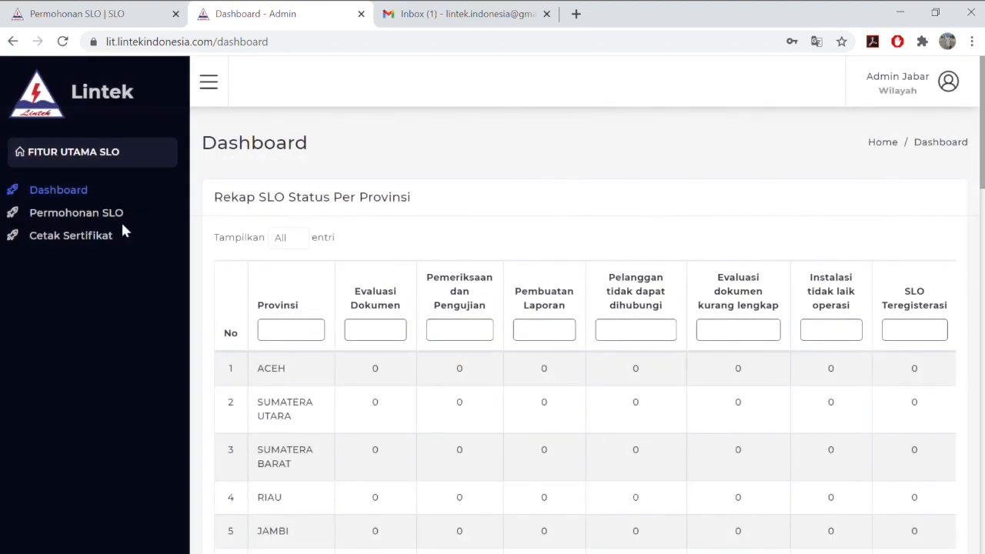
Review row K20RF00016's statuses in the Permohonan SLO list and open its Penugasan form
{"action": "left_click", "coordinate": [116, 219]}
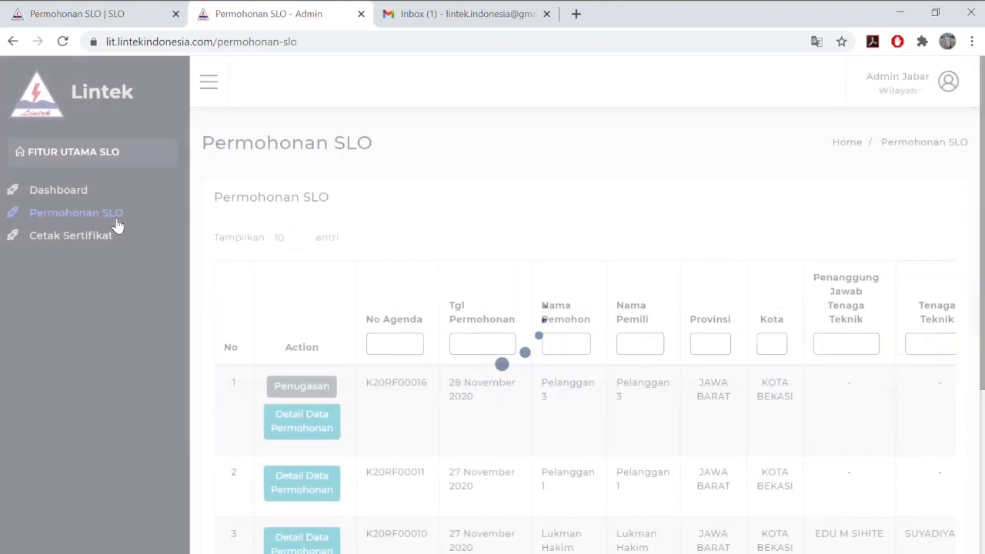
{"action": "scroll", "coordinate": [301, 308], "scroll_direction": "down", "scroll_amount": 2}
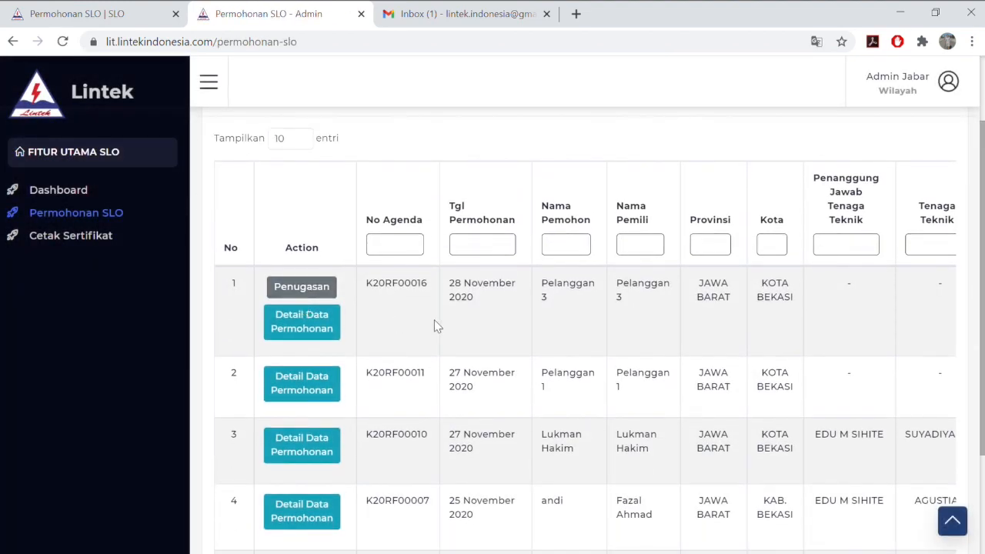
{"action": "scroll", "coordinate": [435, 327], "scroll_direction": "right", "scroll_amount": 1}
{"action": "scroll", "coordinate": [435, 326], "scroll_direction": "right", "scroll_amount": 5}
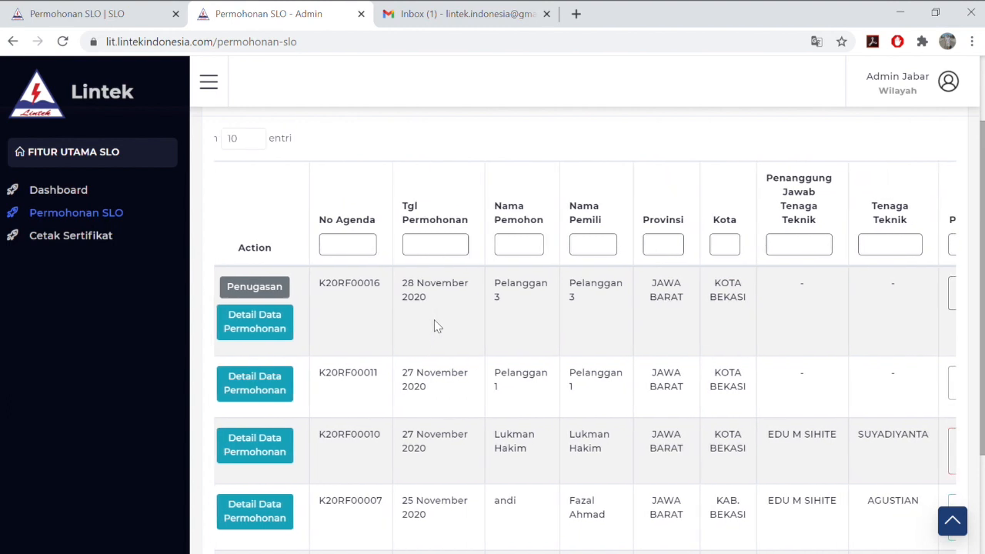
{"action": "scroll", "coordinate": [435, 327], "scroll_direction": "right", "scroll_amount": 7}
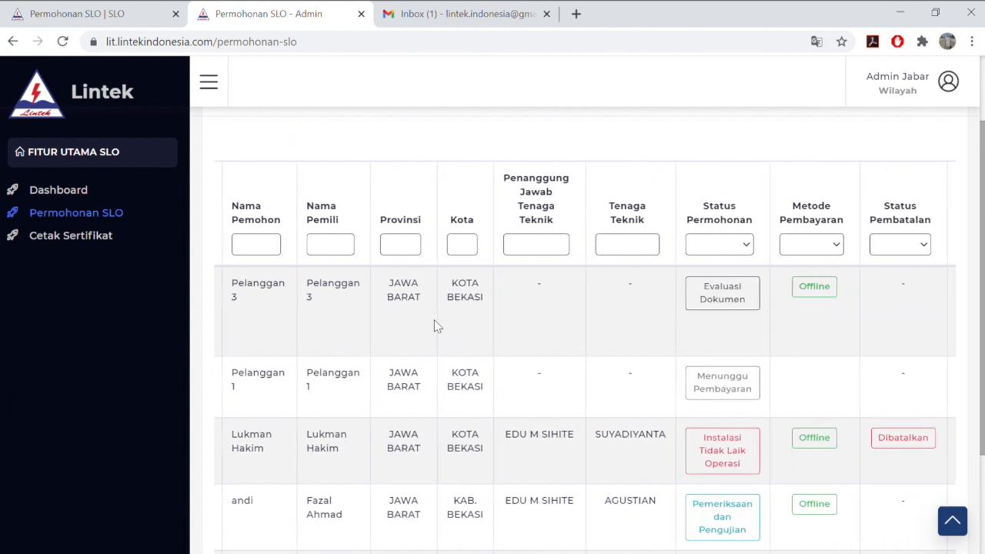
{"action": "scroll", "coordinate": [434, 327], "scroll_direction": "left", "scroll_amount": 8}
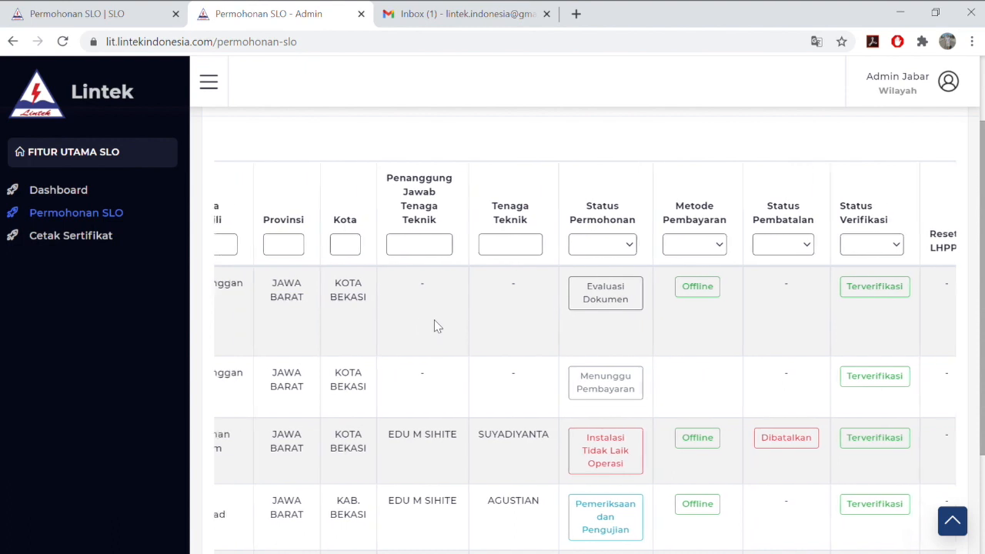
{"action": "scroll", "coordinate": [435, 327], "scroll_direction": "left", "scroll_amount": 5}
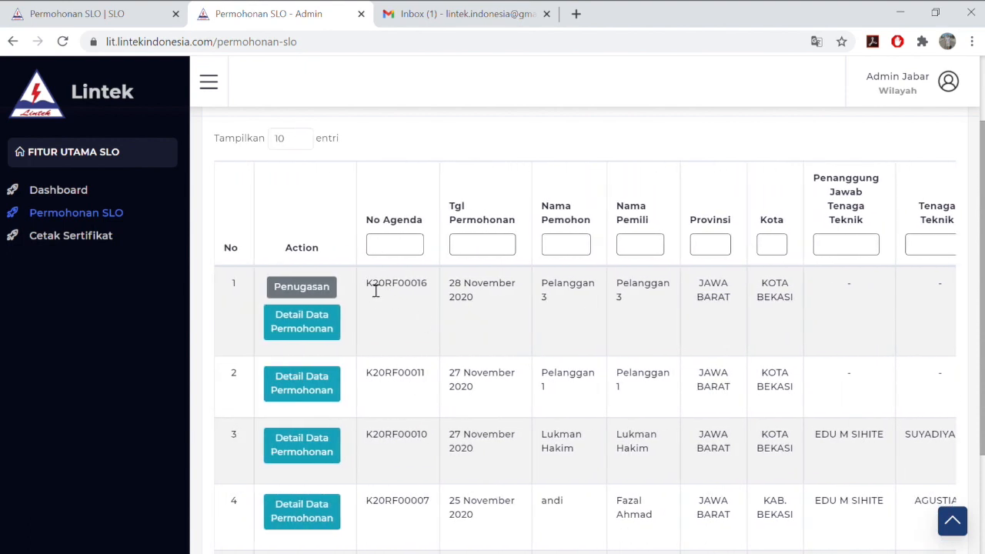
{"action": "left_click_drag", "start_coordinate": [368, 287], "coordinate": [428, 290]}
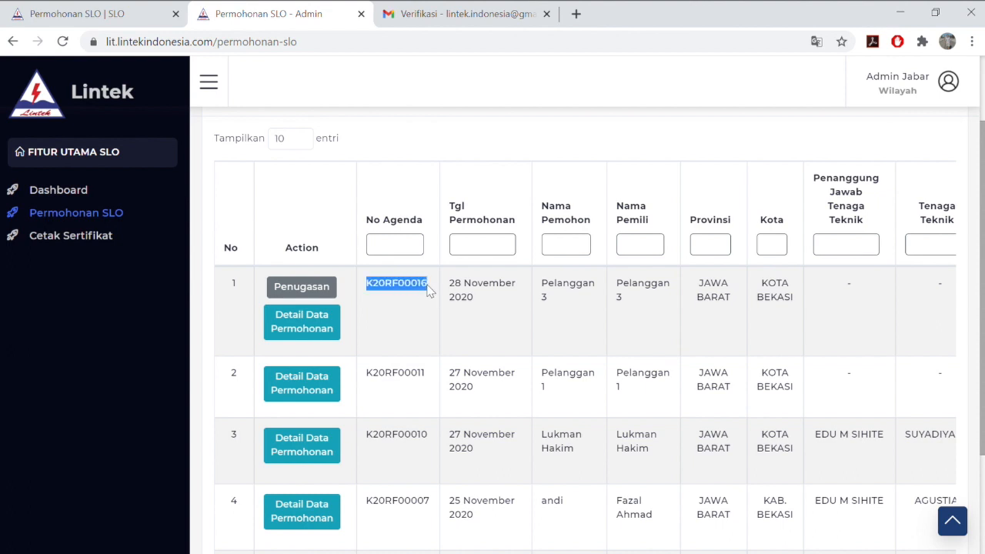
{"action": "left_click", "coordinate": [428, 310]}
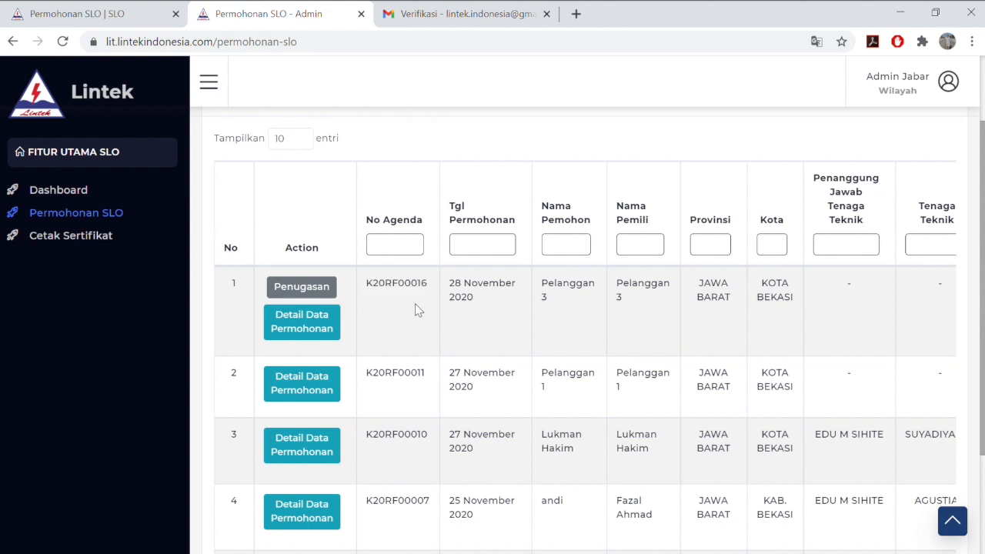
{"action": "left_click", "coordinate": [333, 290]}
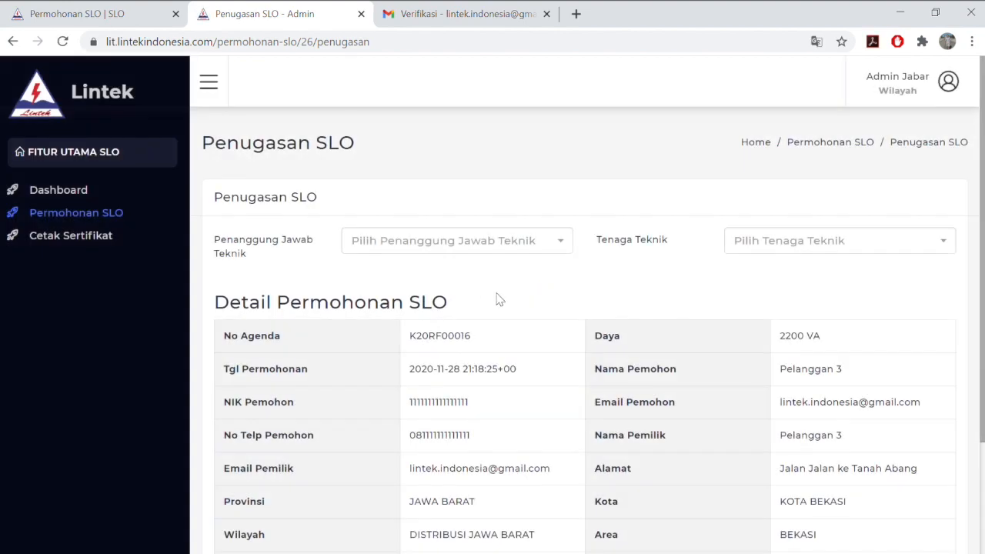
Review the request details on the Penugasan page, including the applicant's address
{"action": "scroll", "coordinate": [502, 301], "scroll_direction": "down", "scroll_amount": 3}
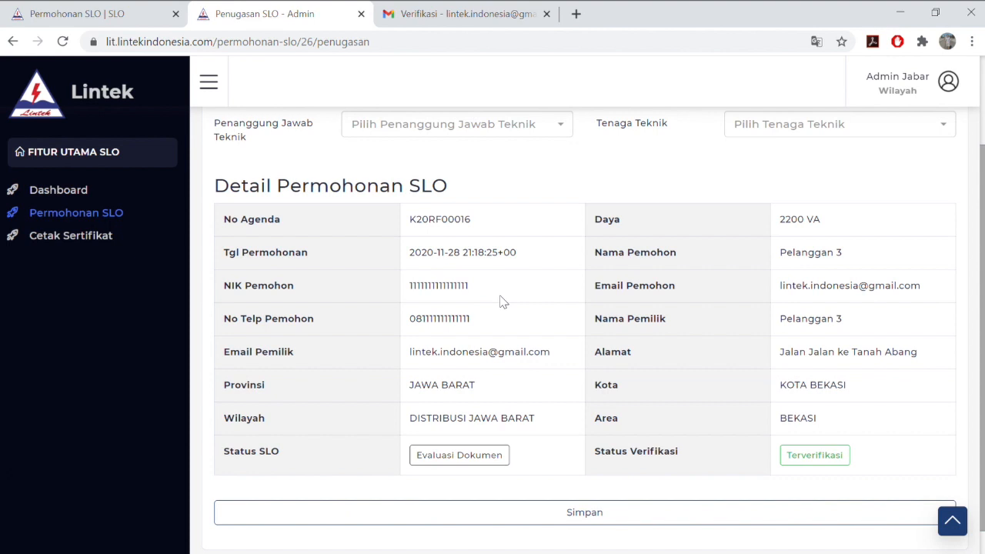
{"action": "scroll", "coordinate": [500, 301], "scroll_direction": "up", "scroll_amount": 1}
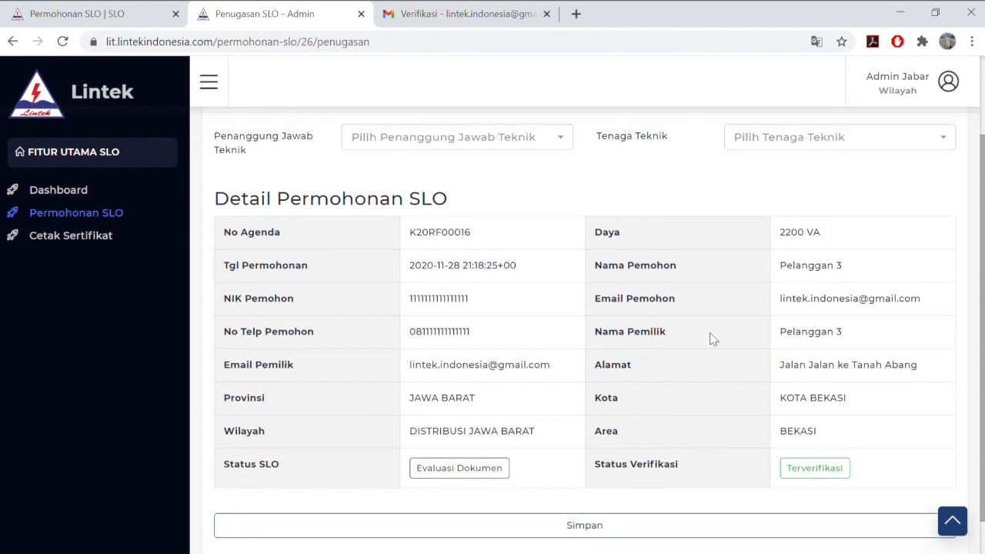
{"action": "left_click_drag", "start_coordinate": [780, 374], "coordinate": [925, 374]}
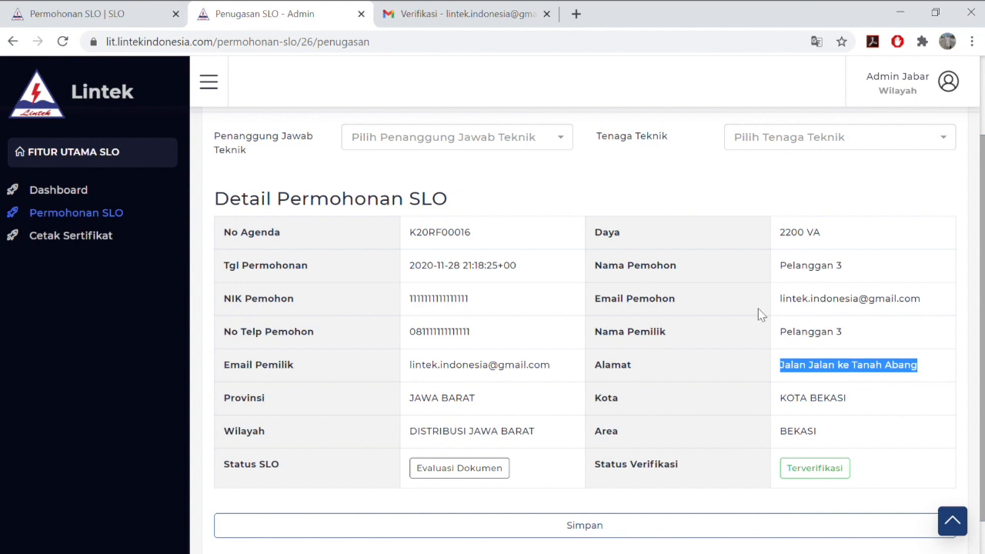
{"action": "left_click", "coordinate": [529, 265]}
{"action": "scroll", "coordinate": [528, 264], "scroll_direction": "up", "scroll_amount": 1}
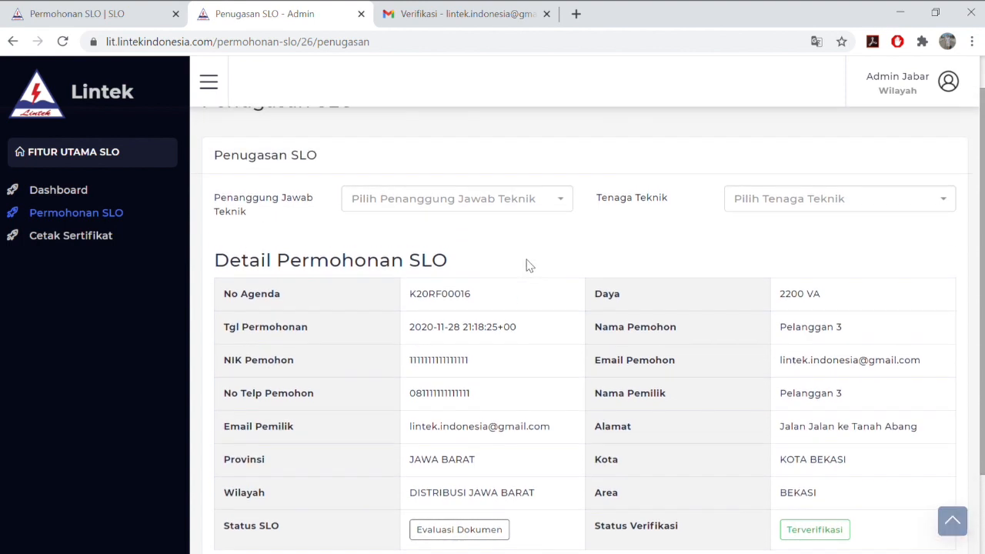
Assign the only technical supervisor and the first listed technician, then save with Simpan
{"action": "left_click", "coordinate": [504, 214]}
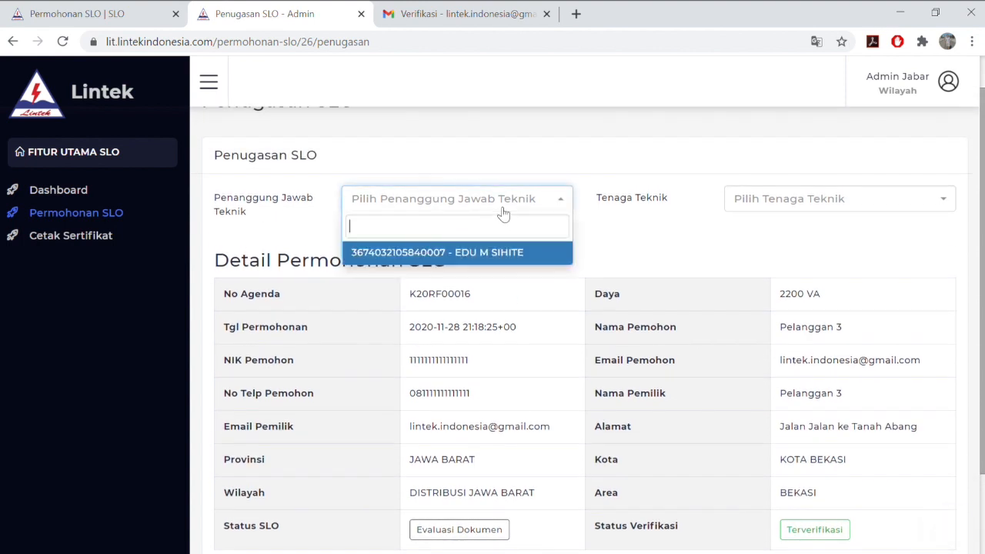
{"action": "left_click", "coordinate": [508, 254]}
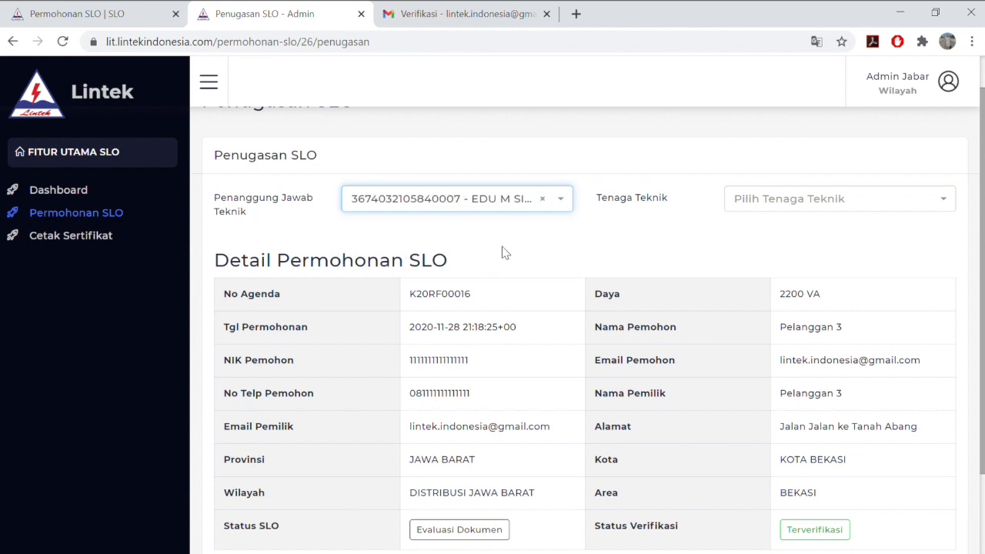
{"action": "left_click", "coordinate": [749, 203]}
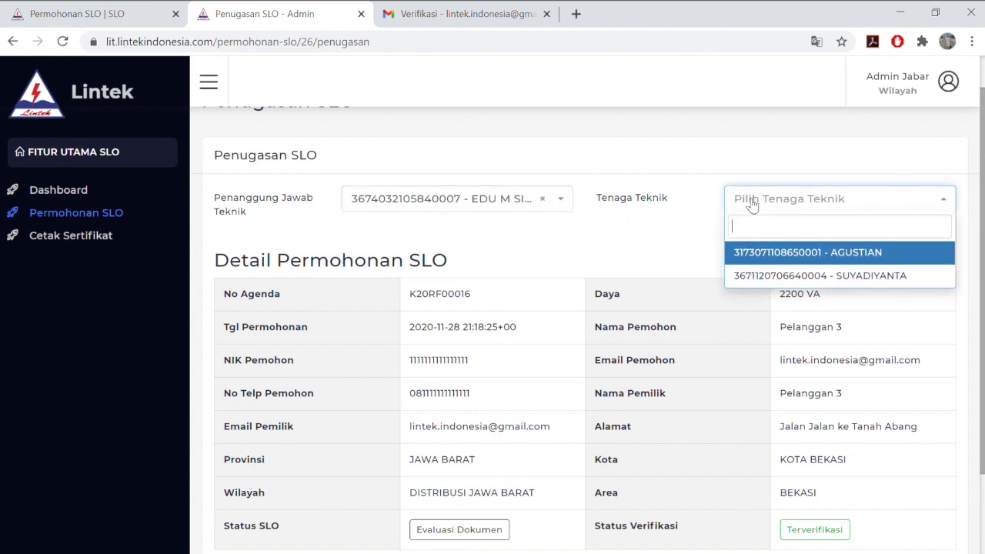
{"action": "left_click", "coordinate": [772, 254]}
{"action": "scroll", "coordinate": [639, 260], "scroll_direction": "down", "scroll_amount": 2}
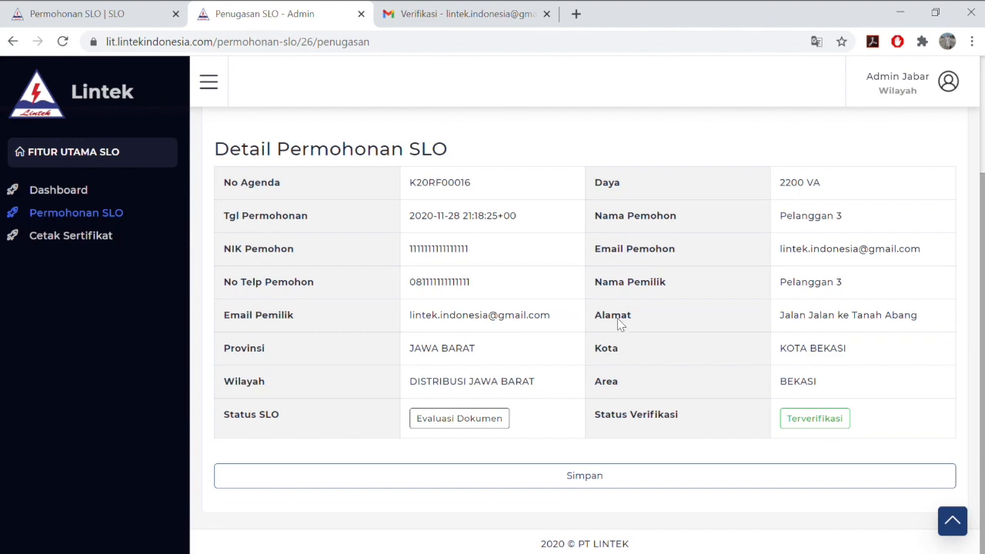
{"action": "left_click", "coordinate": [585, 476]}
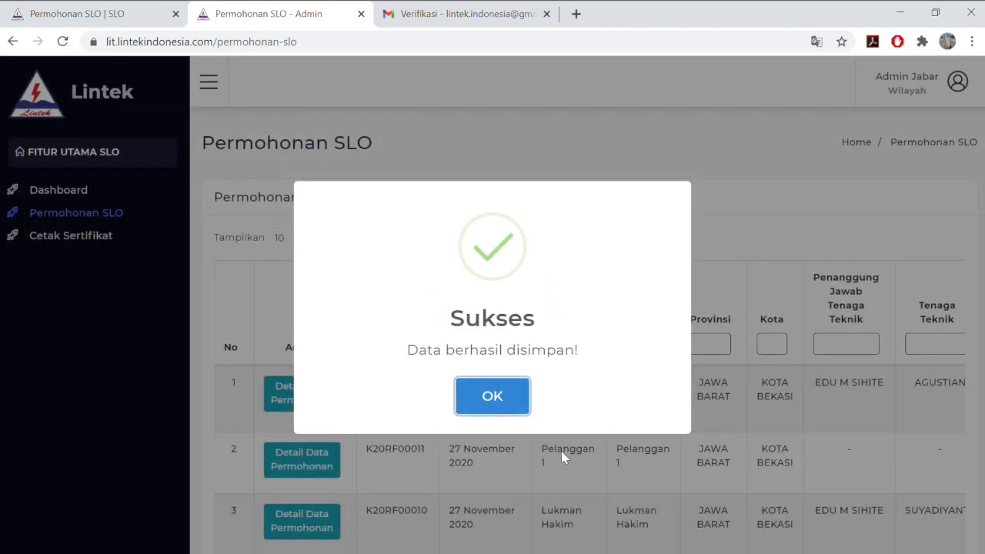
{"action": "left_click", "coordinate": [513, 404]}
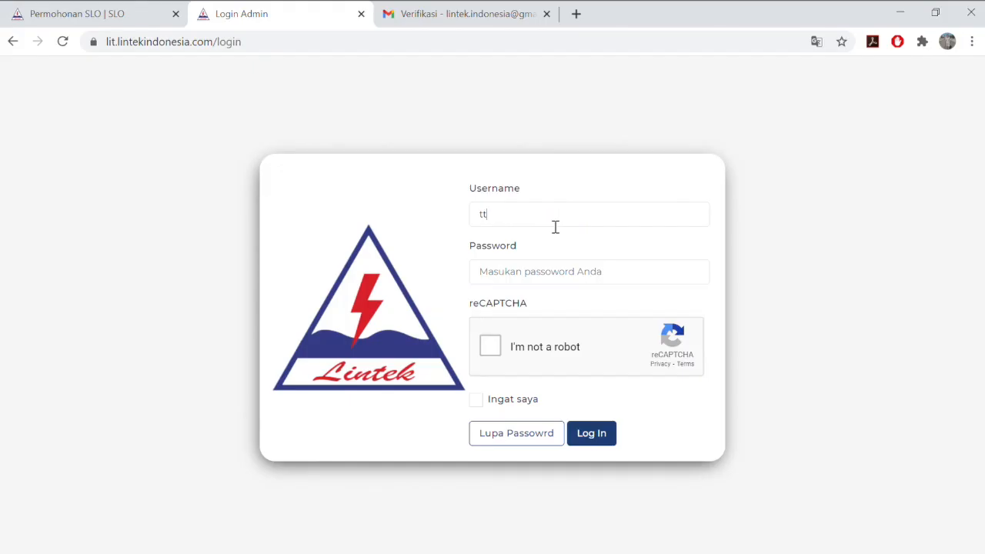
Sign in with the technician's username and password after passing the reCAPTCHA check
{"action": "left_click", "coordinate": [543, 247]}
{"action": "left_click", "coordinate": [541, 283]}
{"action": "left_click", "coordinate": [490, 348]}
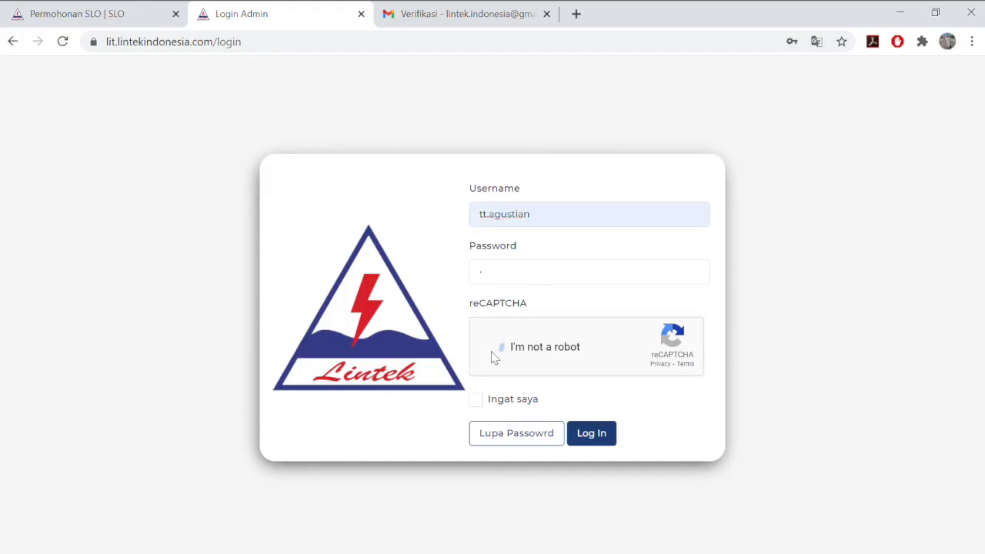
{"action": "left_click", "coordinate": [607, 434]}
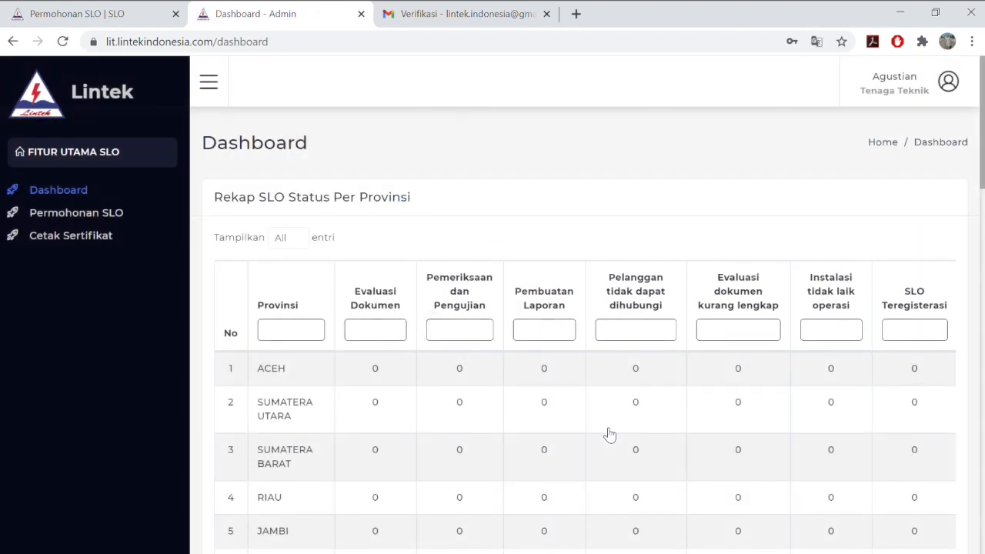
{"action": "left_click", "coordinate": [126, 219]}
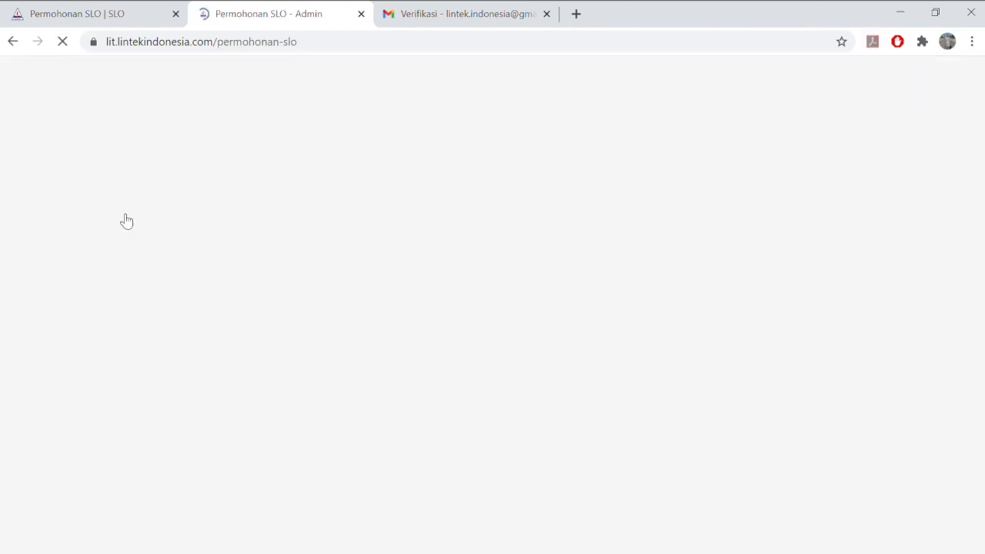
{"action": "scroll", "coordinate": [350, 329], "scroll_direction": "down", "scroll_amount": 1}
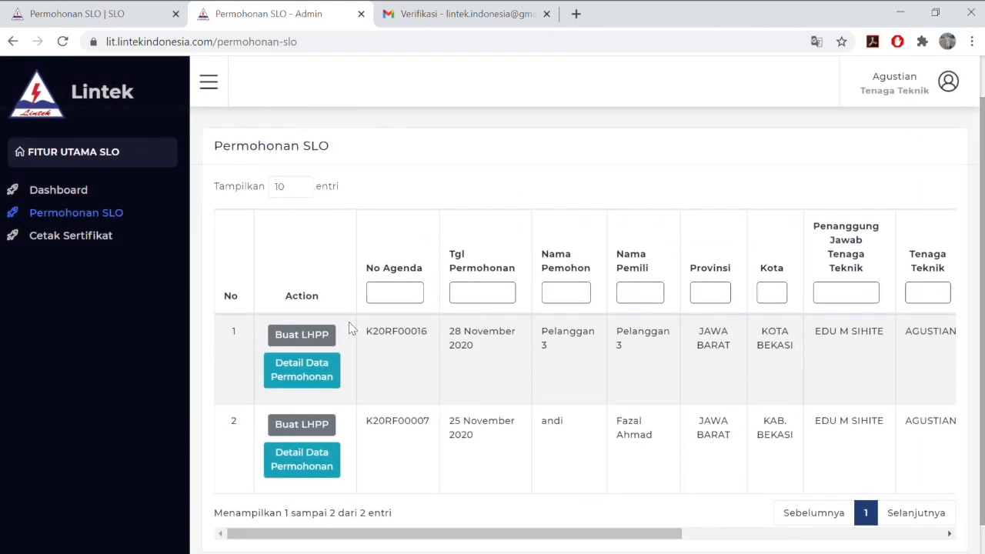
{"action": "scroll", "coordinate": [350, 329], "scroll_direction": "right", "scroll_amount": 4}
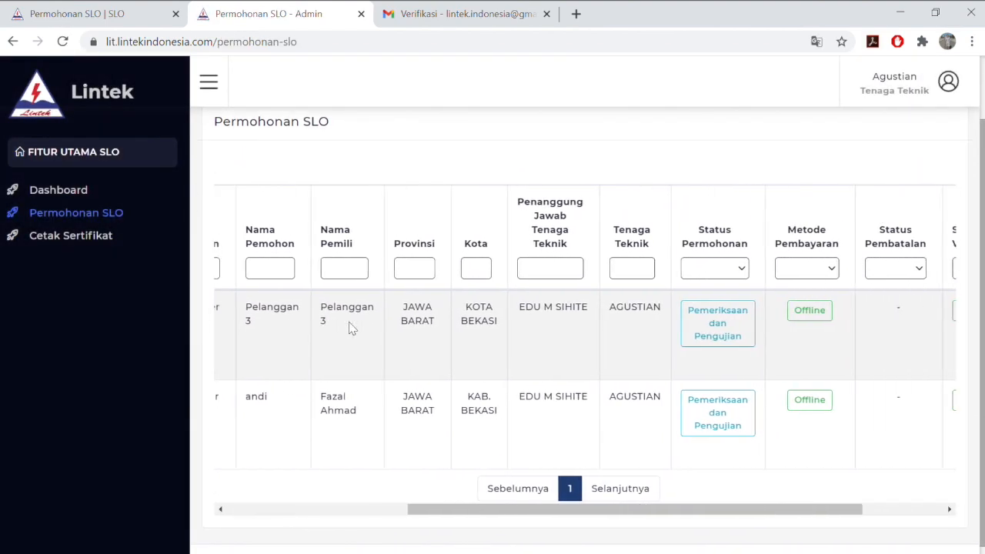
{"action": "scroll", "coordinate": [351, 329], "scroll_direction": "right", "scroll_amount": 2}
{"action": "scroll", "coordinate": [350, 328], "scroll_direction": "left", "scroll_amount": 2}
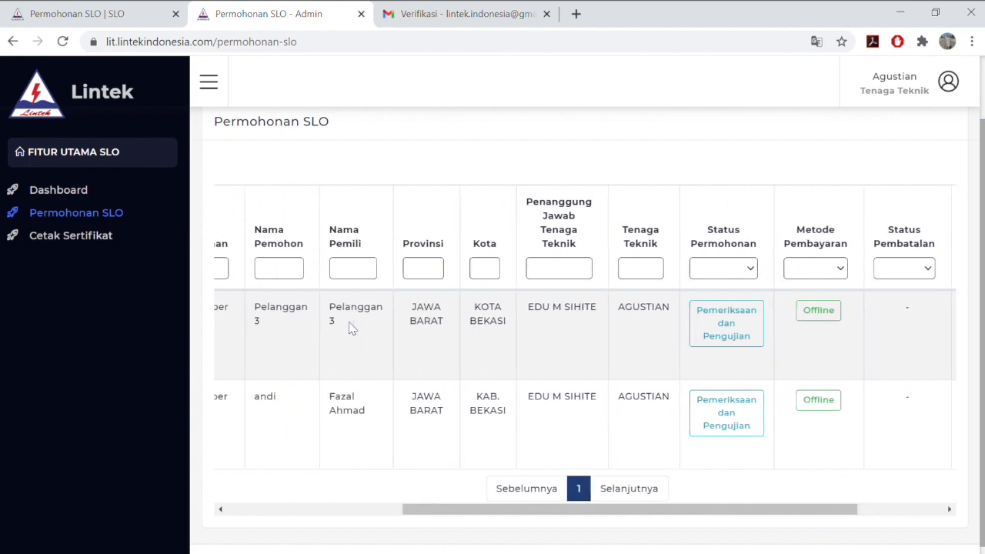
{"action": "scroll", "coordinate": [350, 329], "scroll_direction": "left", "scroll_amount": 1}
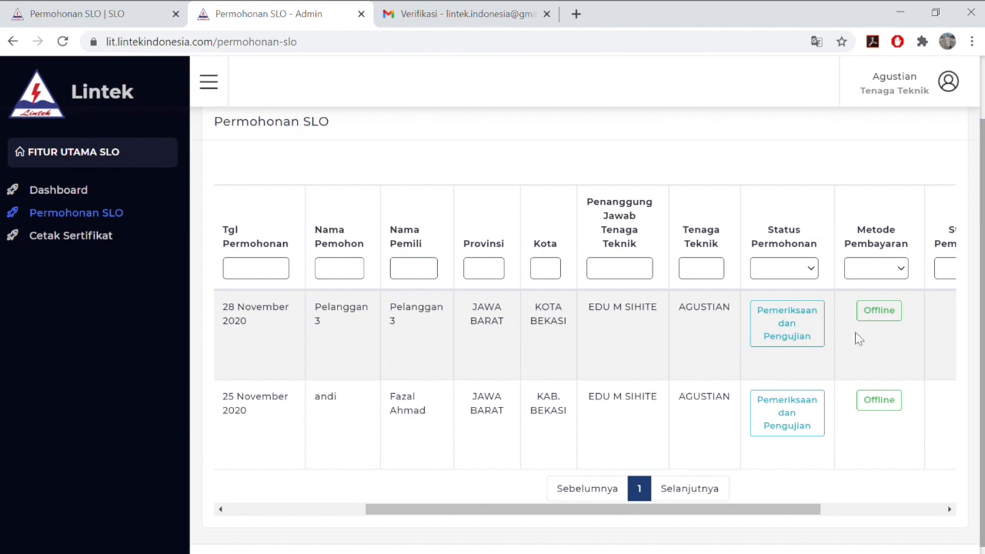
{"action": "scroll", "coordinate": [787, 322], "scroll_direction": "left", "scroll_amount": 3}
{"action": "scroll", "coordinate": [793, 325], "scroll_direction": "left", "scroll_amount": 1}
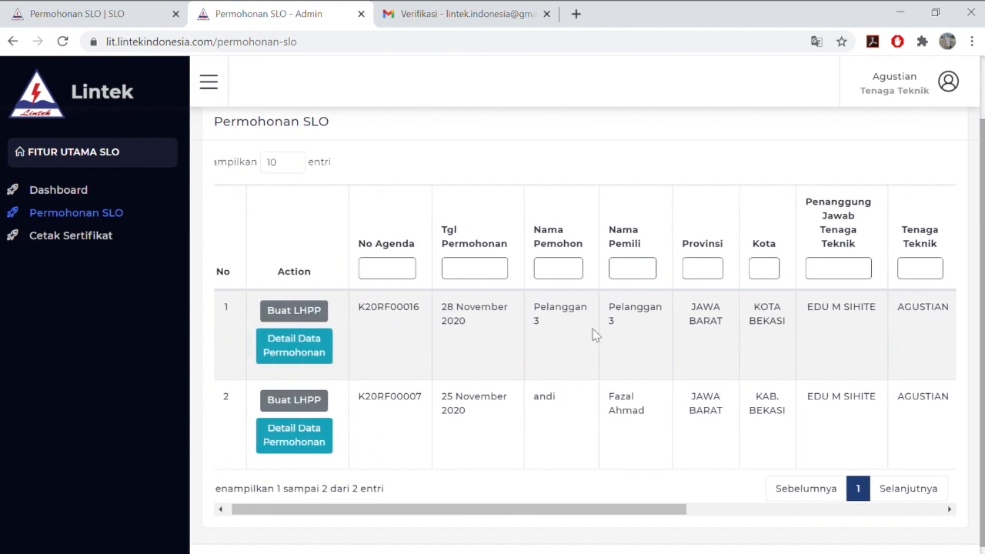
Start Pelanggan 3's LHPP with status Pembuatan Laporan and SBU PT. TIARA CIPTA NIRWANA
{"action": "left_click", "coordinate": [294, 314]}
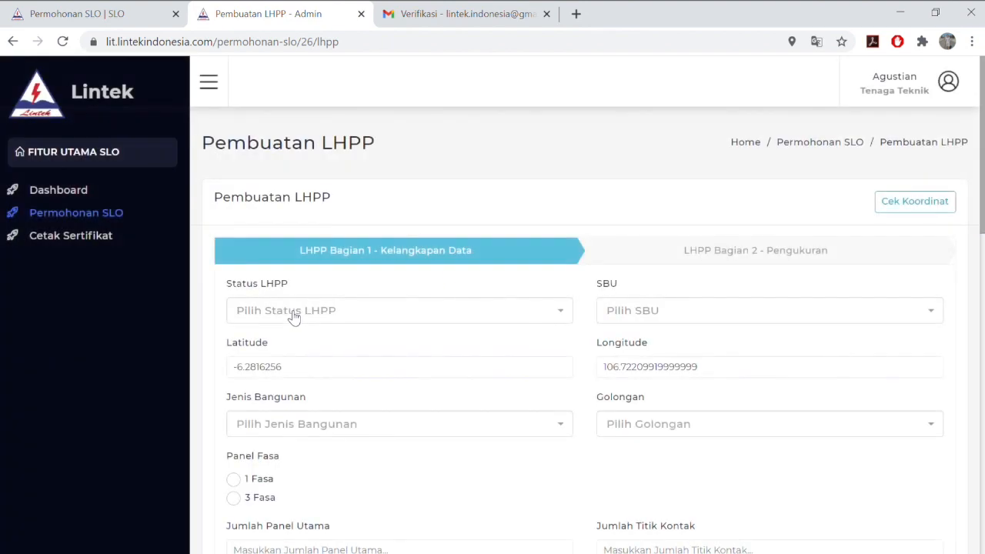
{"action": "left_click", "coordinate": [450, 320]}
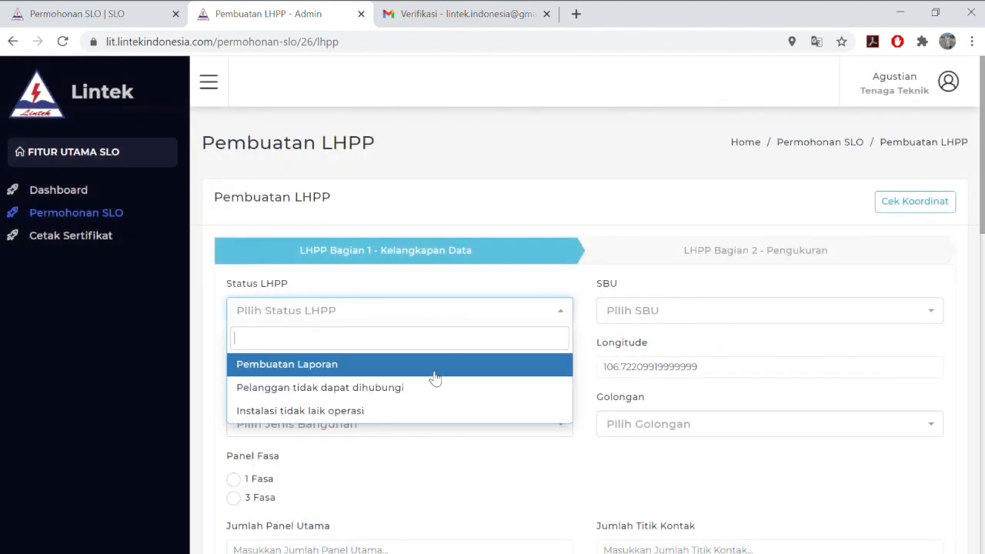
{"action": "left_click", "coordinate": [365, 375]}
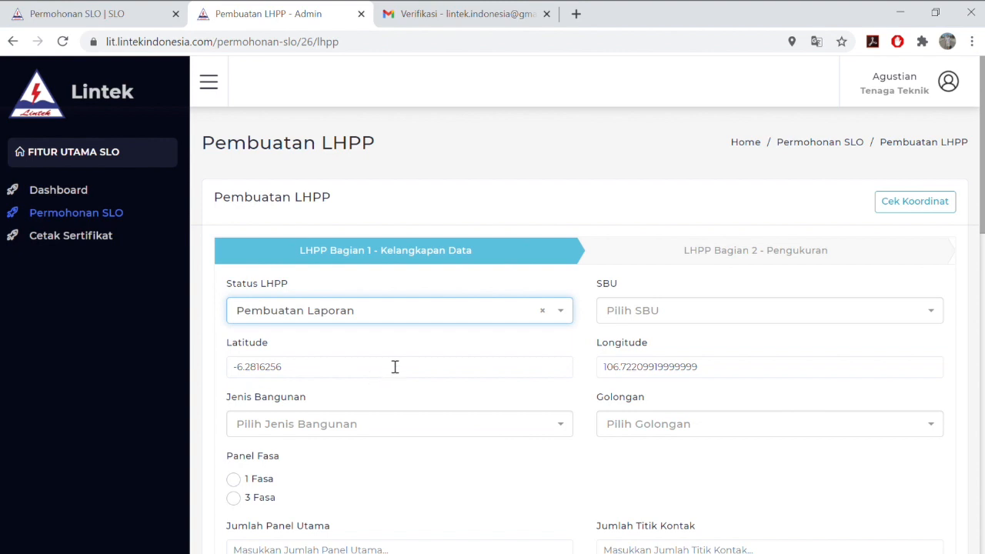
{"action": "left_click", "coordinate": [622, 316]}
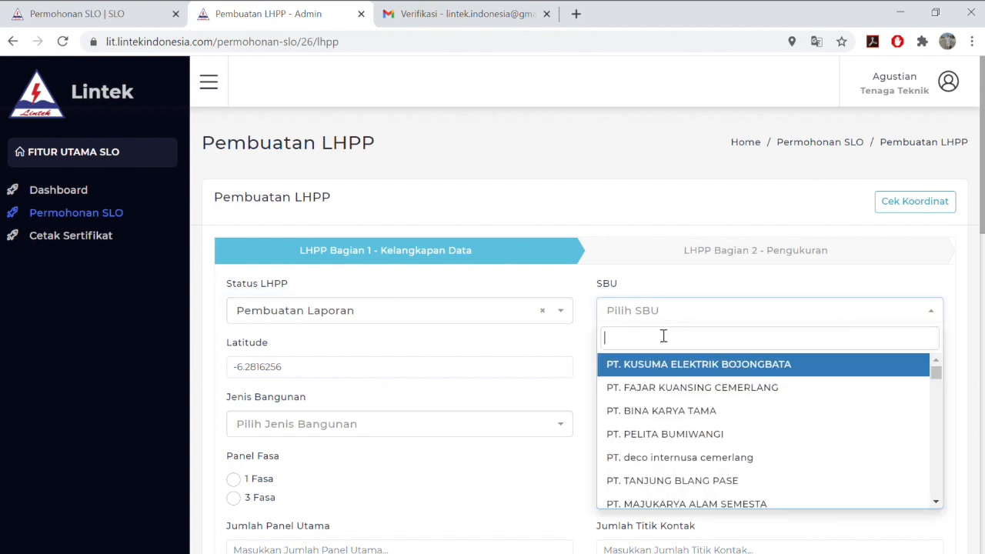
{"action": "scroll", "coordinate": [663, 432], "scroll_direction": "down", "scroll_amount": 4}
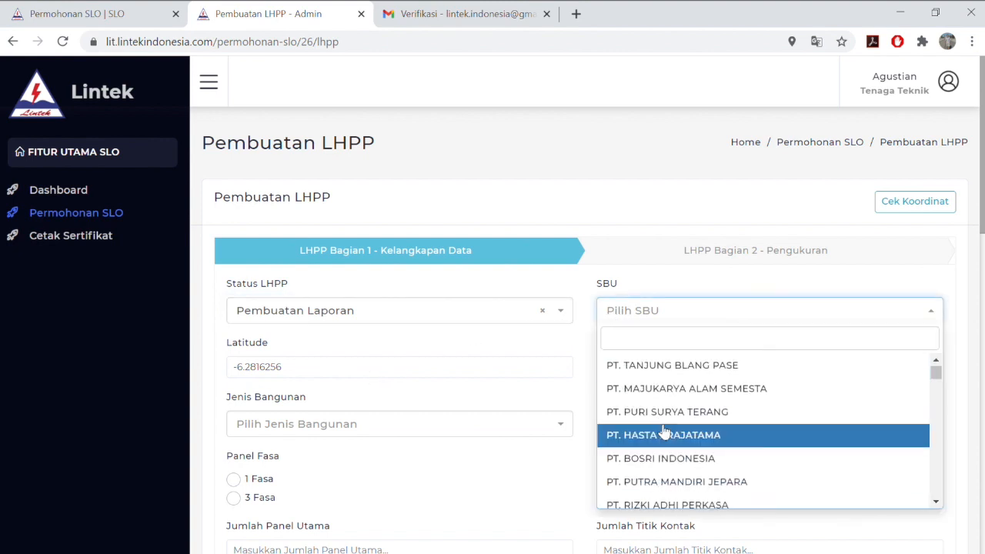
{"action": "scroll", "coordinate": [664, 433], "scroll_direction": "down", "scroll_amount": 3}
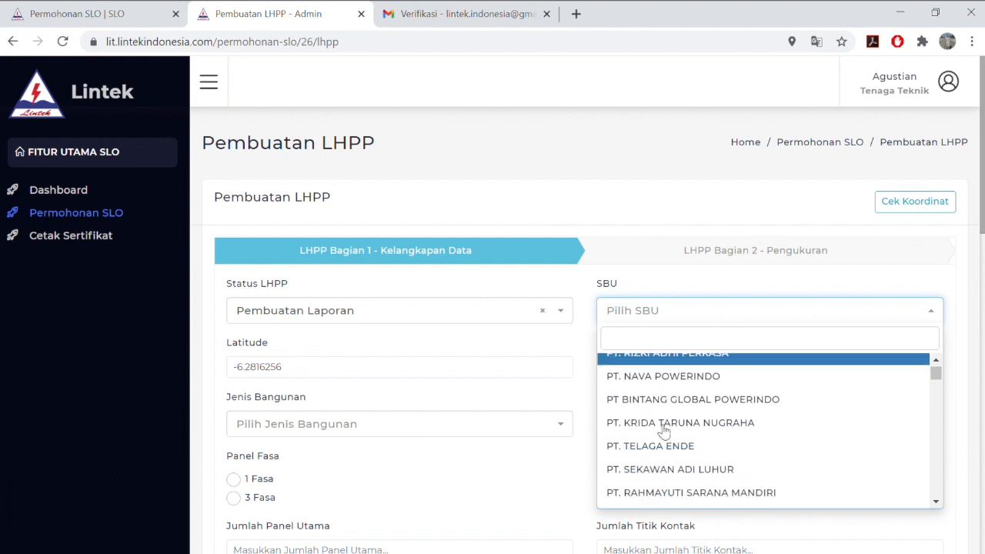
{"action": "scroll", "coordinate": [683, 455], "scroll_direction": "down", "scroll_amount": 1}
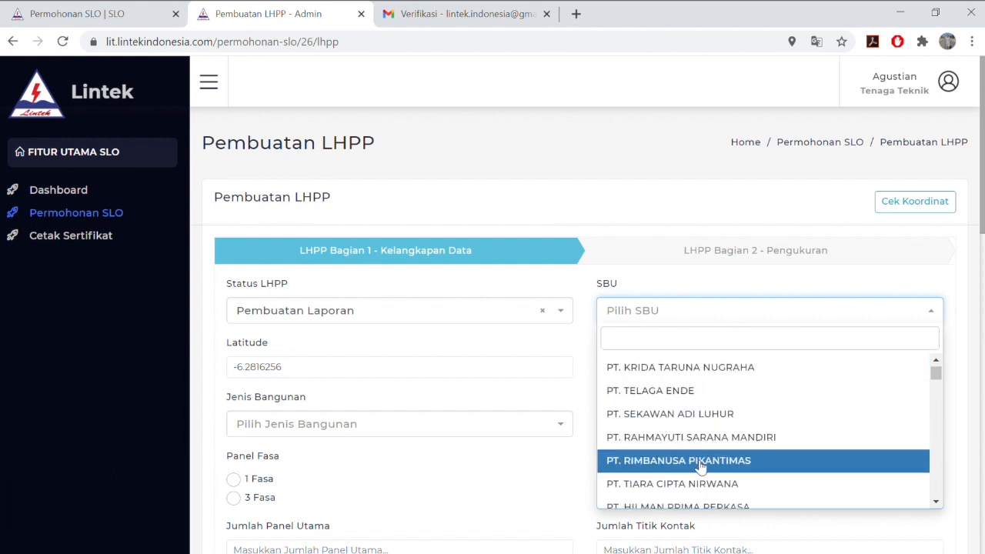
{"action": "left_click", "coordinate": [699, 483]}
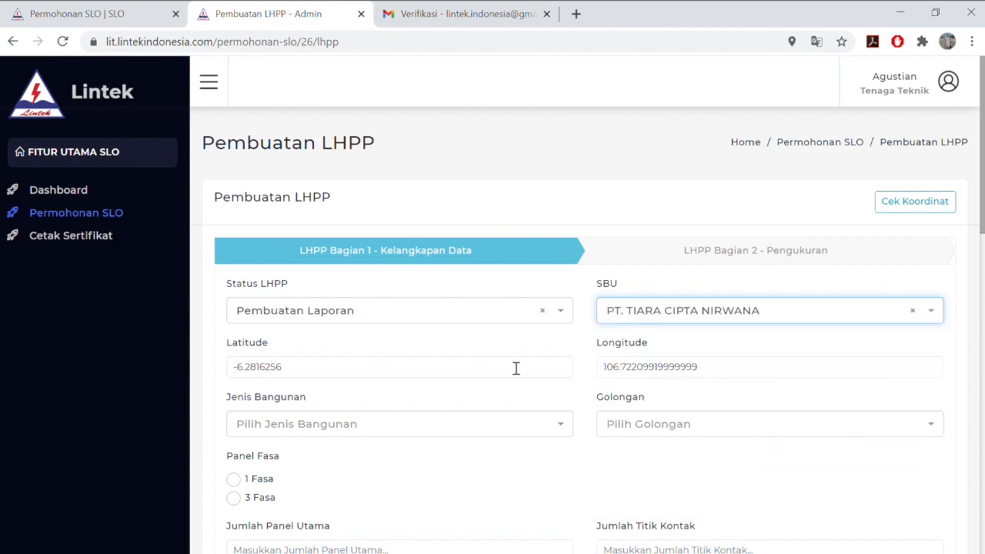
Check the existing latitude -6.2816256 and longitude 106.72209919999999 values
{"action": "left_click", "coordinate": [428, 369]}
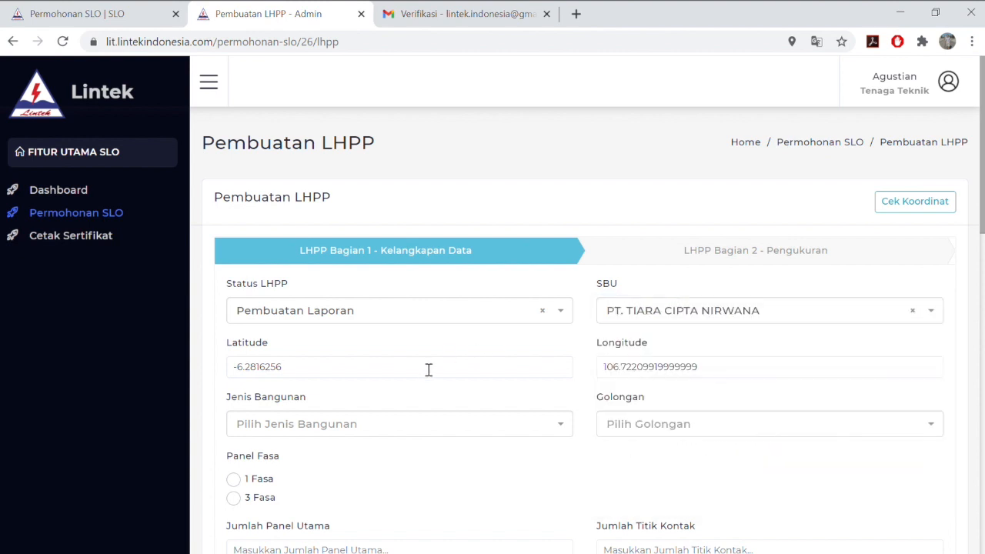
{"action": "left_click_drag", "start_coordinate": [268, 369], "coordinate": [216, 370]}
{"action": "left_click", "coordinate": [782, 375]}
{"action": "left_click_drag", "start_coordinate": [703, 375], "coordinate": [590, 372]}
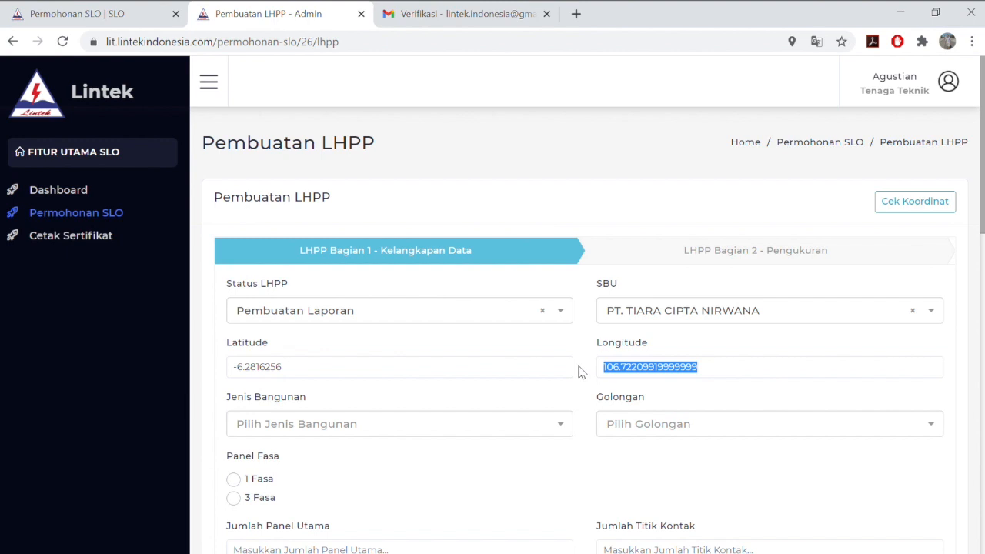
{"action": "left_click", "coordinate": [810, 373]}
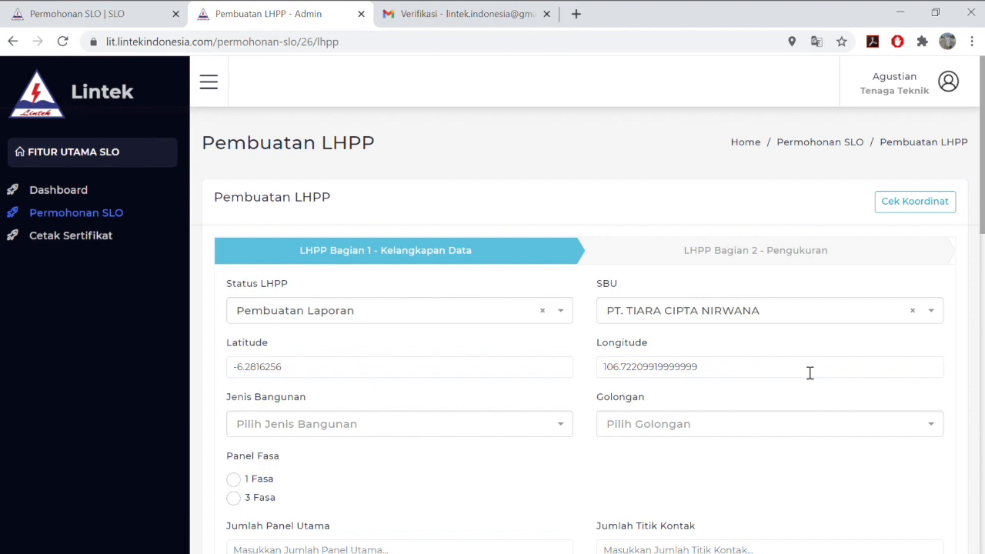
{"action": "left_click_drag", "start_coordinate": [769, 374], "coordinate": [596, 374]}
{"action": "left_click_drag", "start_coordinate": [366, 370], "coordinate": [195, 366]}
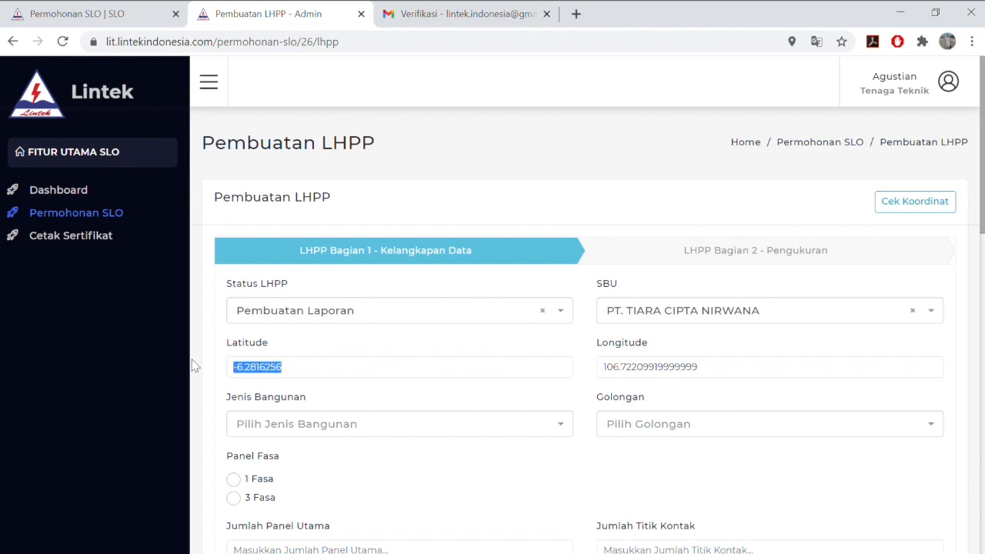
{"action": "left_click", "coordinate": [309, 376]}
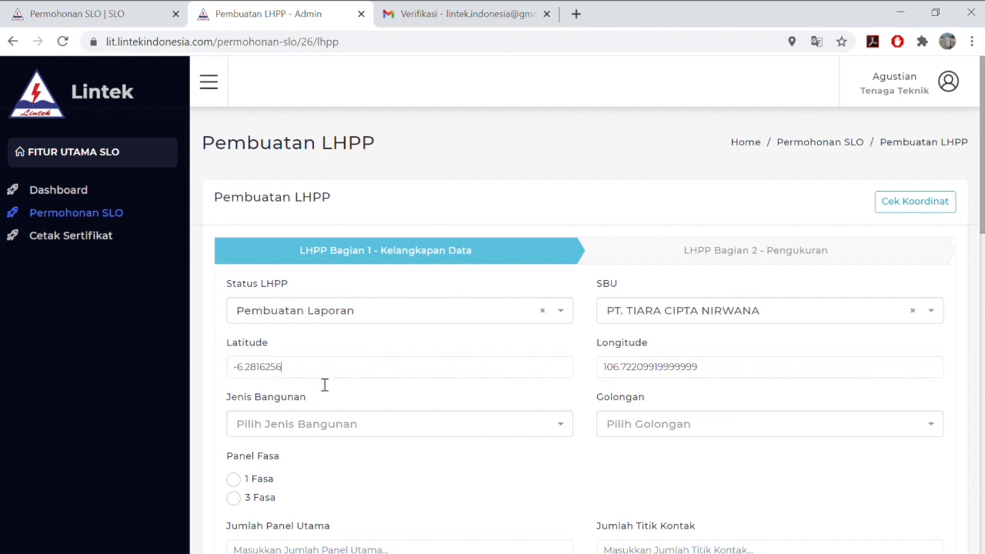
Set building type Bangunan Hunian, Golongan Rumah and 3 Fasa panel phase
{"action": "left_click", "coordinate": [374, 421]}
{"action": "scroll", "coordinate": [369, 396], "scroll_direction": "down", "scroll_amount": 1}
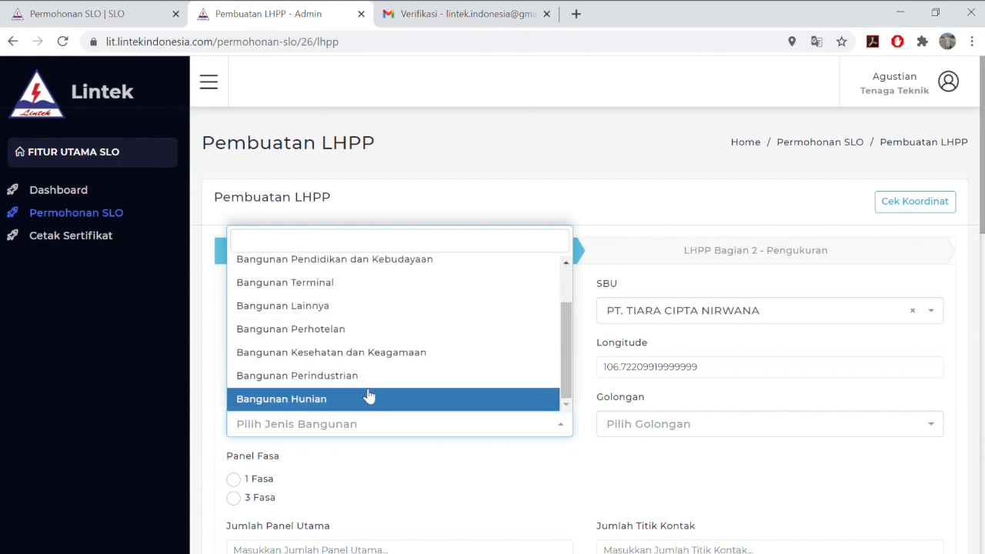
{"action": "left_click", "coordinate": [353, 399]}
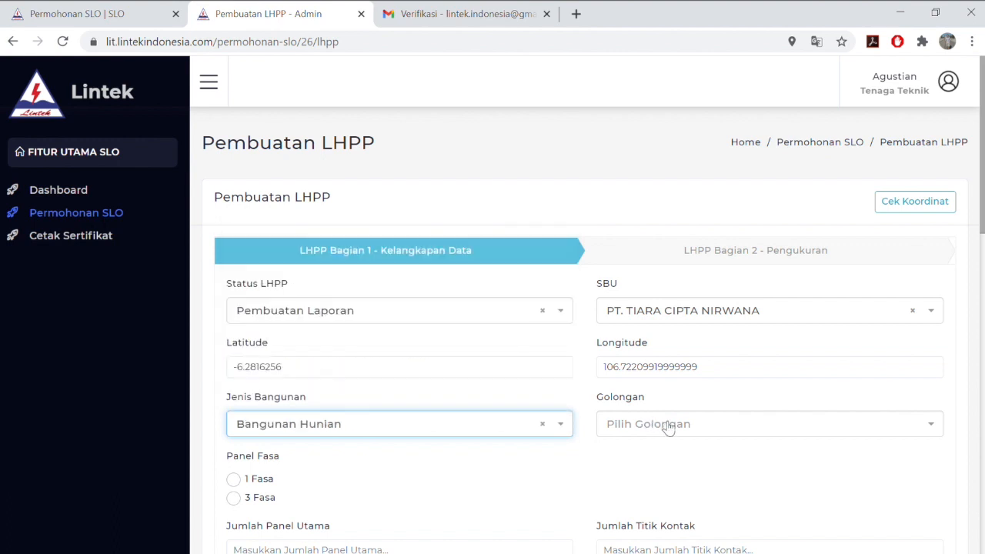
{"action": "left_click", "coordinate": [668, 428]}
{"action": "left_click", "coordinate": [685, 480]}
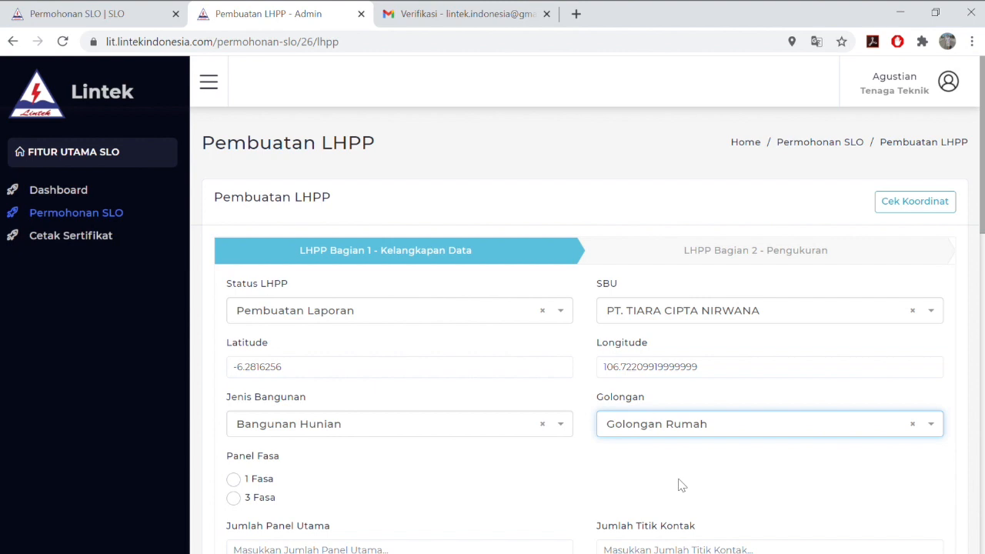
{"action": "scroll", "coordinate": [681, 486], "scroll_direction": "down", "scroll_amount": 1}
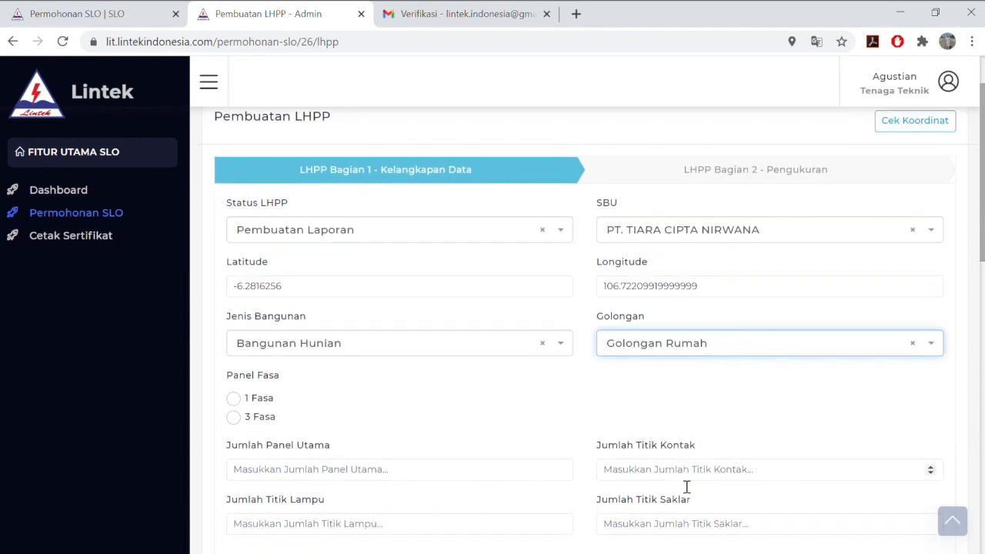
{"action": "left_click", "coordinate": [235, 419]}
Enter 2 for main panels, contact, lamp and switch points
{"action": "left_click", "coordinate": [277, 471]}
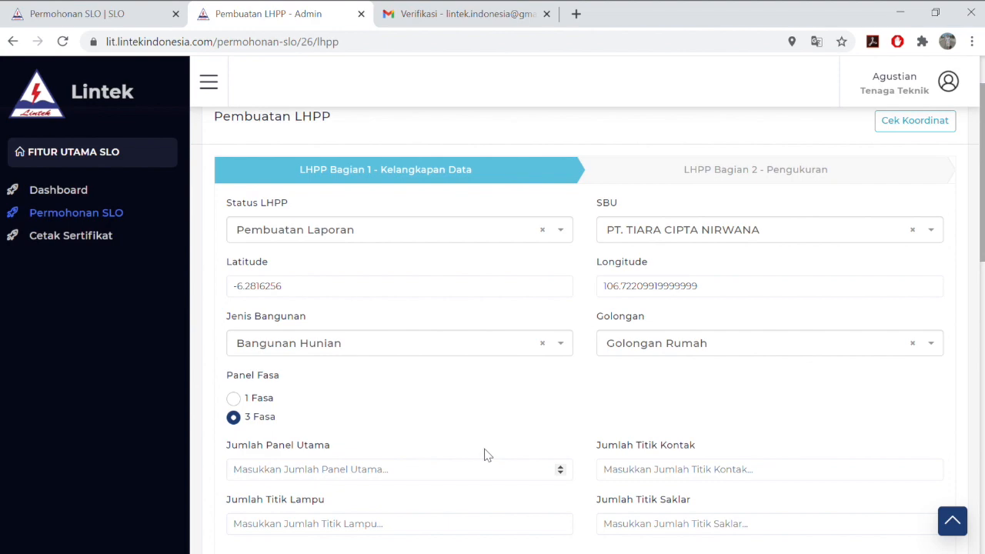
{"action": "scroll", "coordinate": [486, 455], "scroll_direction": "down", "scroll_amount": 2}
{"action": "type", "text": "2"}
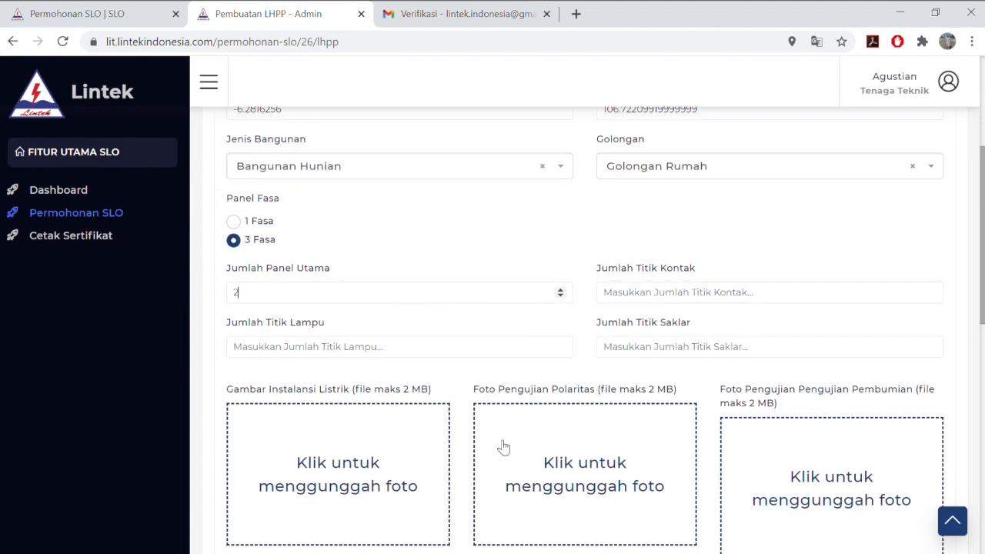
{"action": "type", "text": "2"}
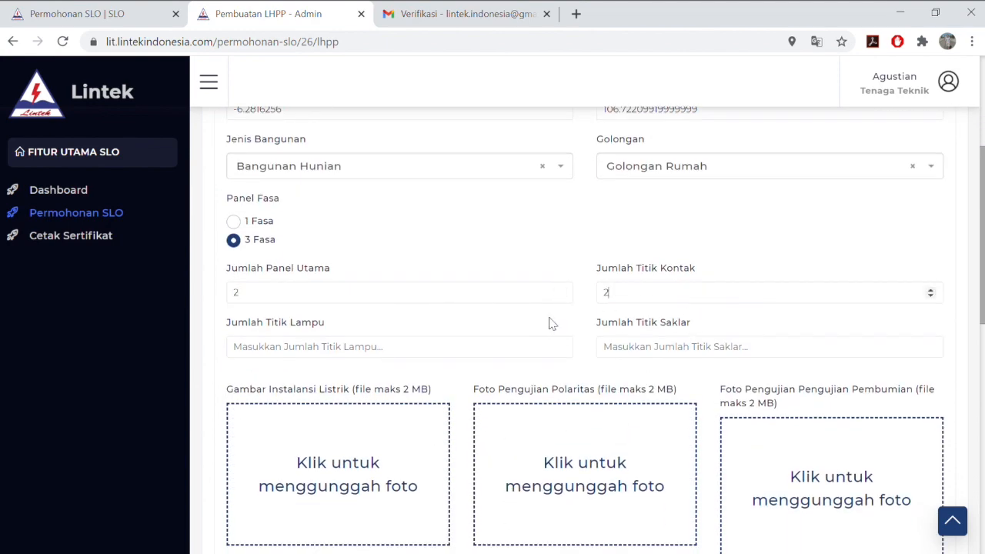
{"action": "type", "text": "2"}
{"action": "left_click", "coordinate": [710, 346]}
{"action": "type", "text": "2"}
{"action": "scroll", "coordinate": [508, 358], "scroll_direction": "down", "scroll_amount": 2}
{"action": "left_click", "coordinate": [462, 475]}
{"action": "left_click_drag", "start_coordinate": [228, 272], "coordinate": [435, 277]}
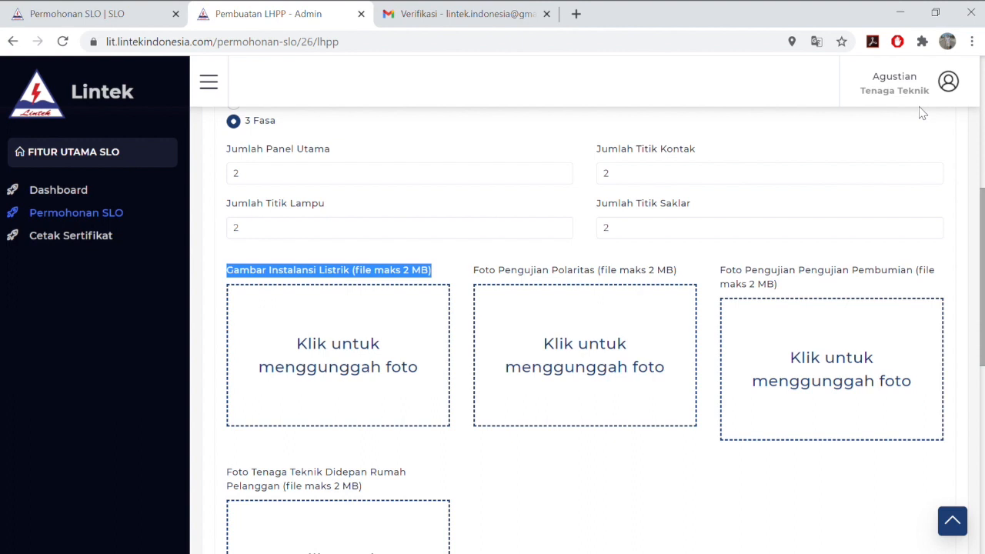
Upload instalasi listrik.png, Pengujian Pembumian.jpg and Orang depan rumah.jpg to the LHPP photo boxes
{"action": "left_click", "coordinate": [453, 267]}
{"action": "left_click", "coordinate": [423, 311]}
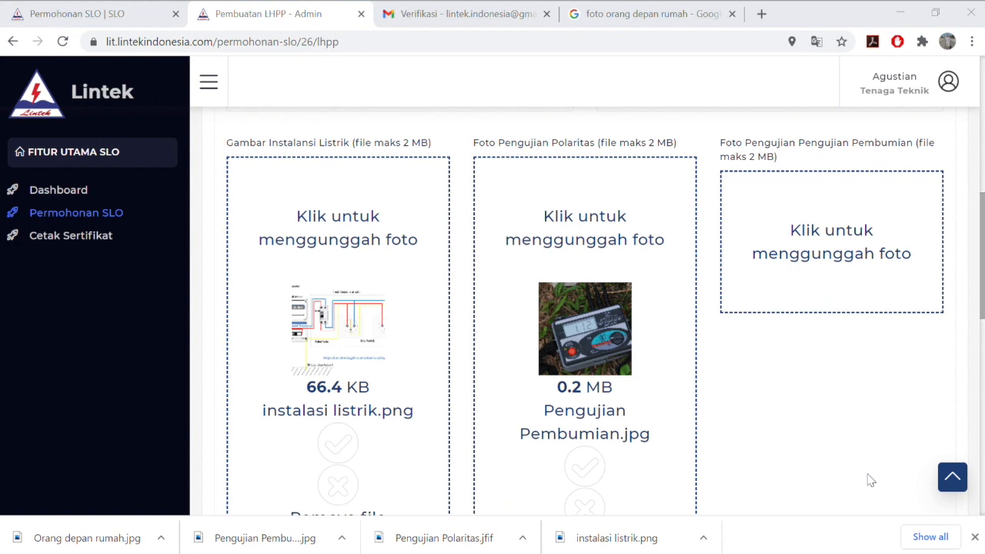
{"action": "left_click", "coordinate": [446, 374]}
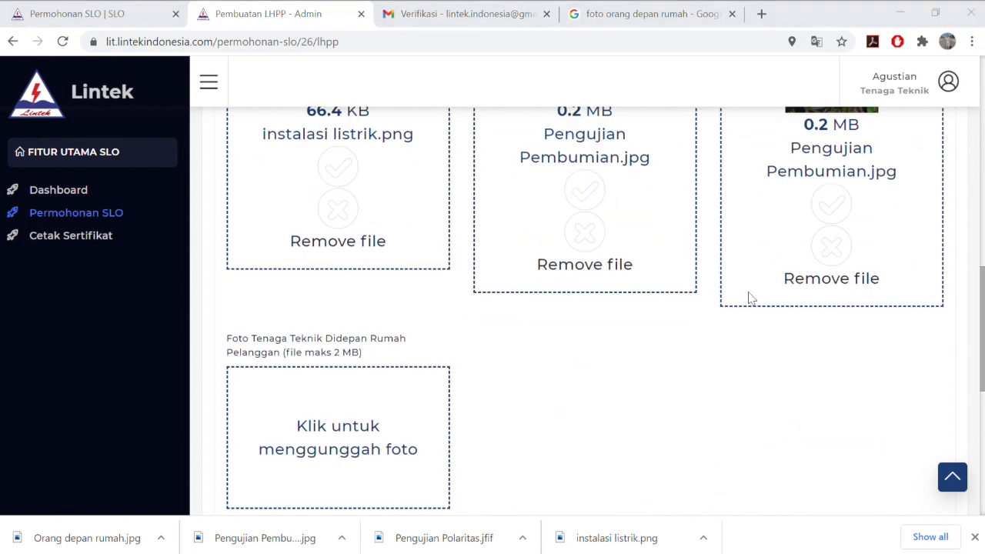
{"action": "left_click", "coordinate": [858, 499]}
{"action": "scroll", "coordinate": [681, 407], "scroll_direction": "down", "scroll_amount": 4}
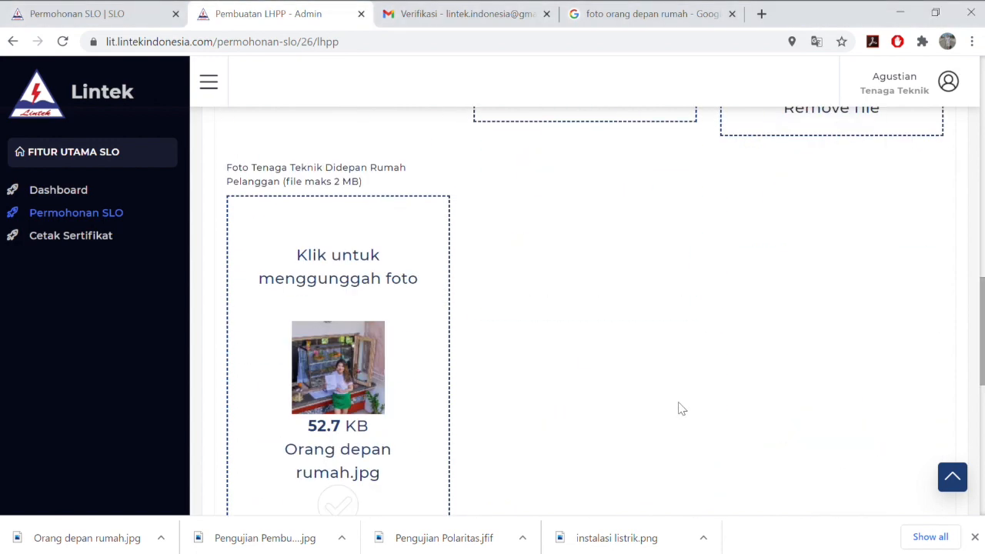
{"action": "scroll", "coordinate": [681, 408], "scroll_direction": "down", "scroll_amount": 5}
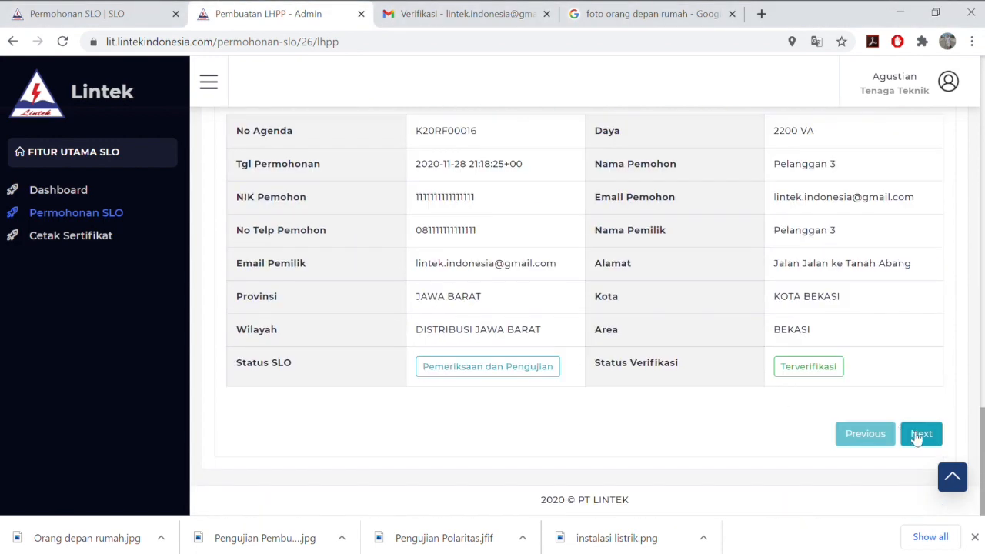
Save the part 1 data and move on to part 2
{"action": "left_click", "coordinate": [922, 434]}
{"action": "left_click", "coordinate": [924, 435]}
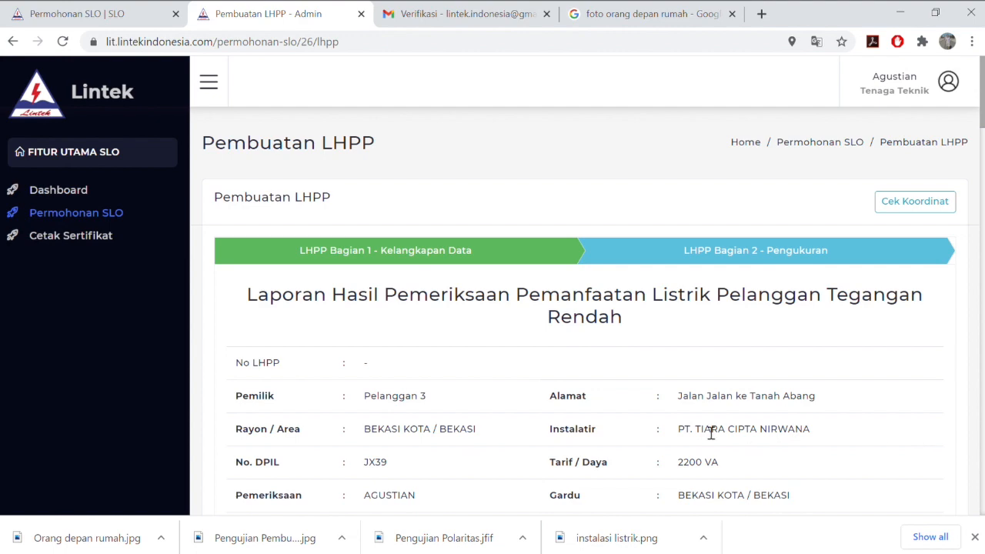
{"action": "scroll", "coordinate": [711, 433], "scroll_direction": "down", "scroll_amount": 1}
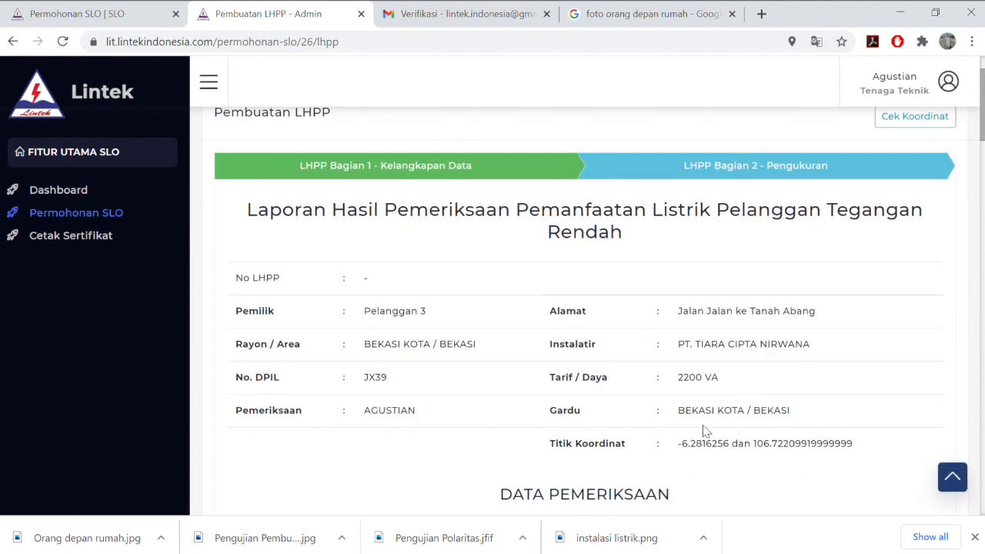
{"action": "scroll", "coordinate": [705, 430], "scroll_direction": "down", "scroll_amount": 3}
Mark the floor plan Ya, and items B, C, earthing and all PE conductors Ada
{"action": "left_click", "coordinate": [249, 430]}
{"action": "left_click", "coordinate": [619, 328]}
{"action": "left_click", "coordinate": [619, 403]}
{"action": "scroll", "coordinate": [462, 380], "scroll_direction": "down", "scroll_amount": 3}
{"action": "left_click", "coordinate": [249, 275]}
{"action": "left_click", "coordinate": [260, 347]}
{"action": "left_click", "coordinate": [260, 398]}
{"action": "left_click", "coordinate": [260, 450]}
{"action": "scroll", "coordinate": [512, 326], "scroll_direction": "down", "scroll_amount": 1}
{"action": "left_click", "coordinate": [249, 435]}
Set conductors NYA dalam pipa, NYM, Lainnya with A. Fase, B. Netral, C. PE; earth conductor Dengan pelindung
{"action": "left_click", "coordinate": [634, 203]}
{"action": "left_click", "coordinate": [634, 254]}
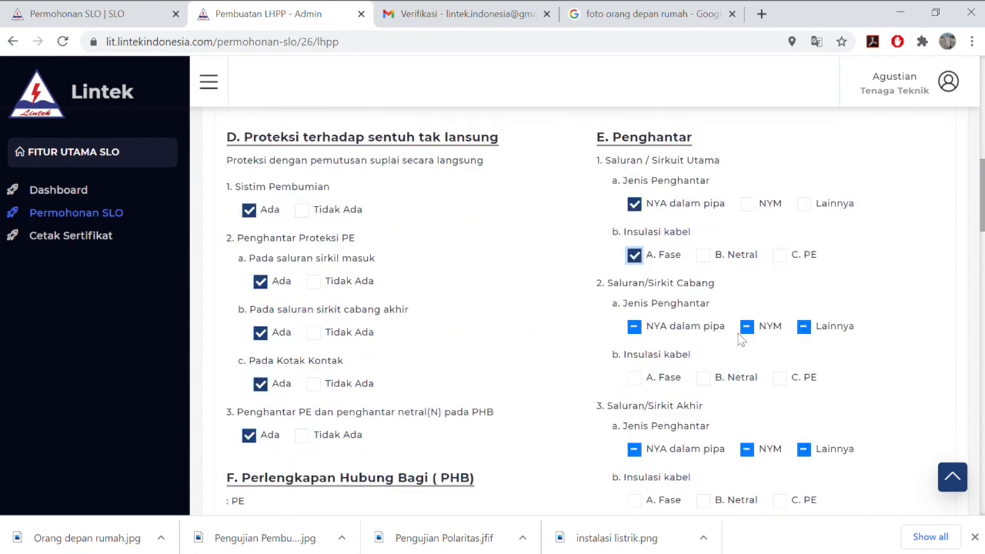
{"action": "left_click", "coordinate": [746, 326]}
{"action": "left_click", "coordinate": [704, 377]}
{"action": "left_click", "coordinate": [820, 371]}
{"action": "left_click", "coordinate": [782, 416]}
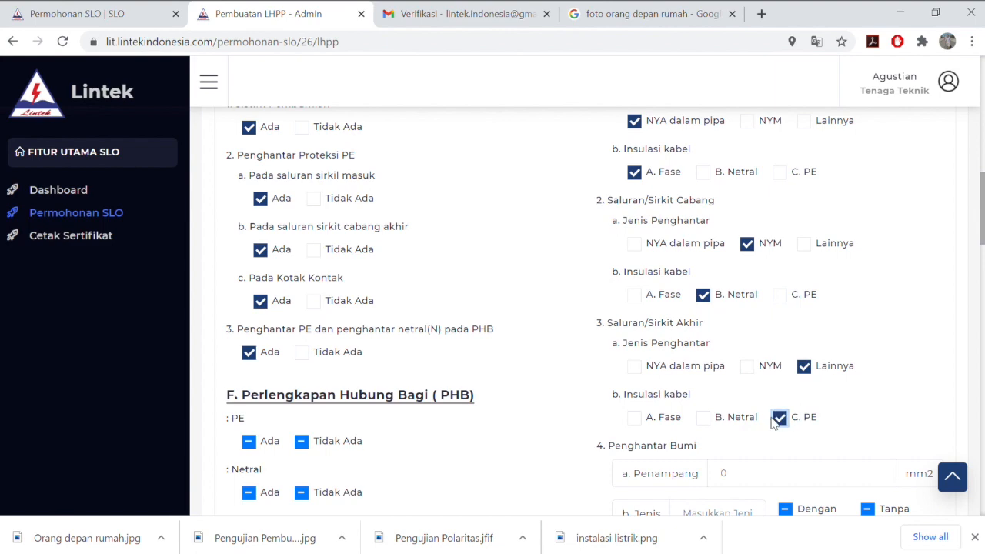
{"action": "scroll", "coordinate": [702, 402], "scroll_direction": "down", "scroll_amount": 1}
{"action": "left_click", "coordinate": [786, 433]}
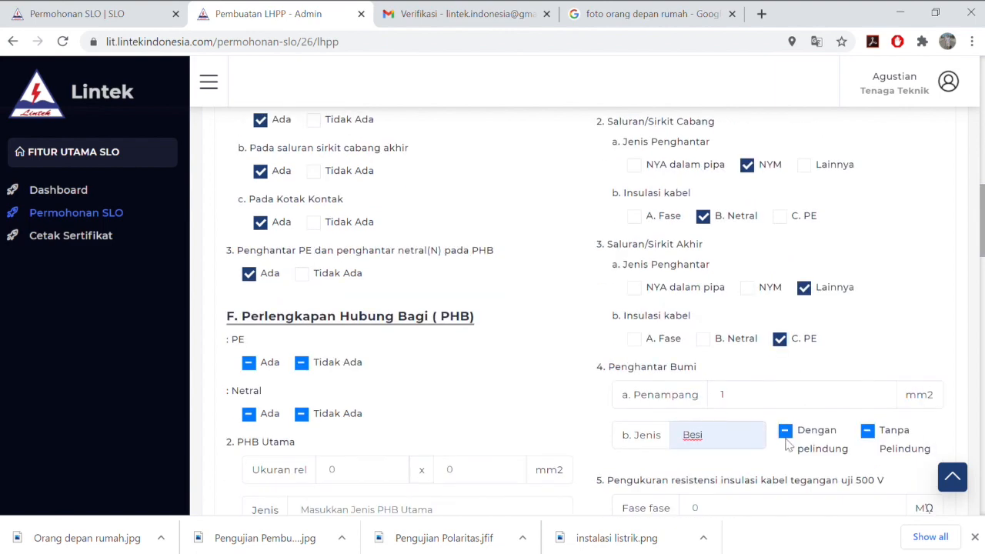
Set Fase-fase, Fase-Netral, Fase-PE and earthing resistances to 1
{"action": "scroll", "coordinate": [792, 439], "scroll_direction": "down", "scroll_amount": 2}
{"action": "left_click", "coordinate": [902, 327]}
{"action": "left_click", "coordinate": [889, 365]}
{"action": "left_click", "coordinate": [889, 405]}
{"action": "left_click", "coordinate": [897, 445]}
{"action": "scroll", "coordinate": [854, 458], "scroll_direction": "down", "scroll_amount": 2}
{"action": "scroll", "coordinate": [850, 463], "scroll_direction": "down", "scroll_amount": 3}
{"action": "scroll", "coordinate": [622, 451], "scroll_direction": "up", "scroll_amount": 11}
{"action": "scroll", "coordinate": [331, 445], "scroll_direction": "down", "scroll_amount": 5}
Set rel size 1, MCB main switch rated 1, Saluran Utama dimensions 1 and final circuit count 1
{"action": "left_click", "coordinate": [389, 404]}
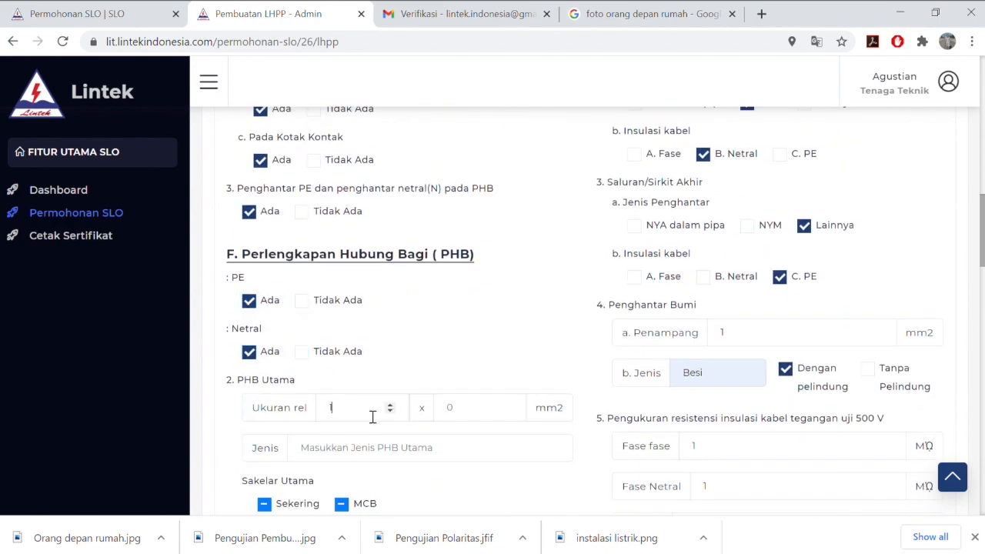
{"action": "scroll", "coordinate": [381, 415], "scroll_direction": "down", "scroll_amount": 2}
{"action": "left_click", "coordinate": [346, 389]}
{"action": "left_click", "coordinate": [371, 427]}
{"action": "type", "text": "1"}
{"action": "scroll", "coordinate": [378, 424], "scroll_direction": "down", "scroll_amount": 1}
{"action": "left_click", "coordinate": [396, 375]}
{"action": "type", "text": "1"}
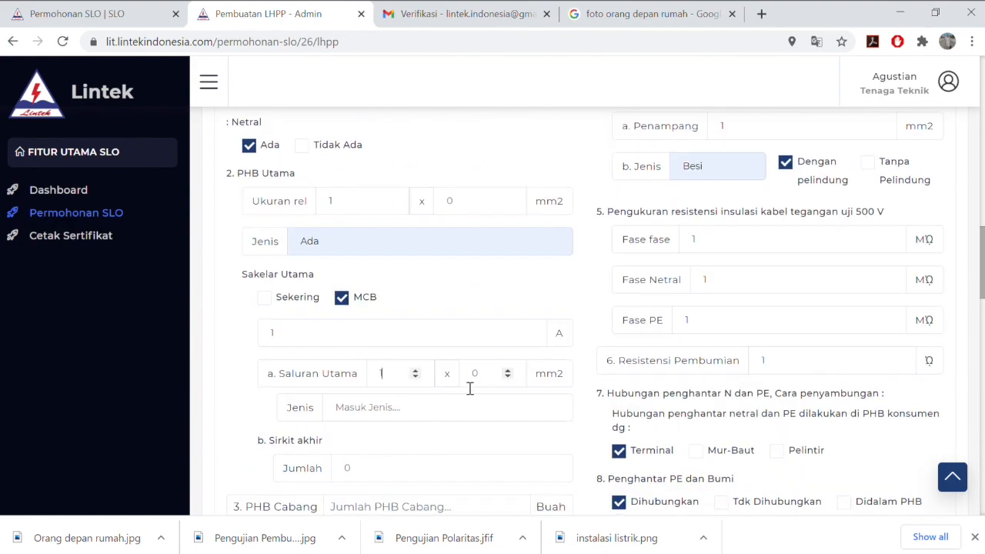
{"action": "left_click", "coordinate": [471, 377]}
{"action": "type", "text": "1"}
{"action": "left_click", "coordinate": [554, 363]}
{"action": "scroll", "coordinate": [450, 386], "scroll_direction": "down", "scroll_amount": 1}
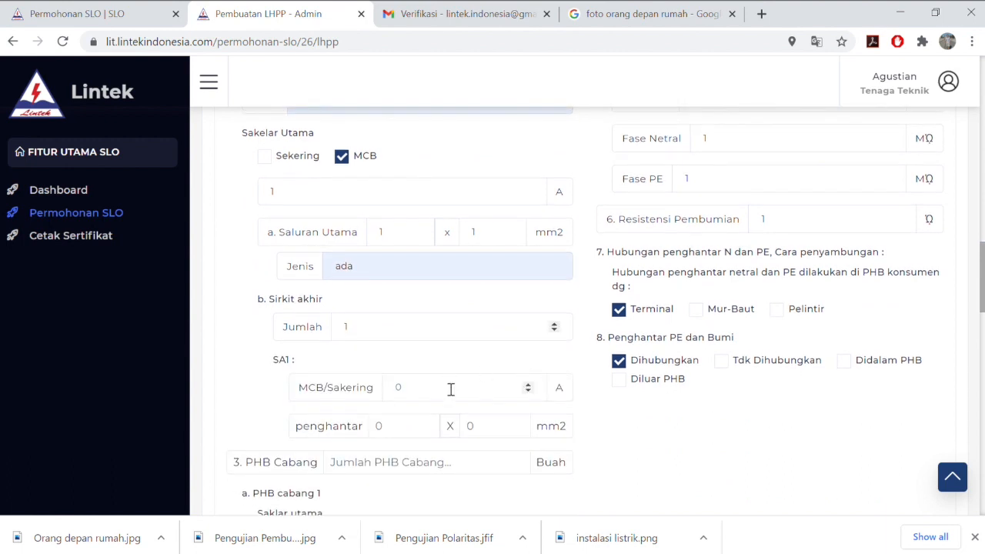
Set SA1 conductor sizes 1, PHB Cabang count 1, MCB branch switch, and note 'yes'
{"action": "left_click", "coordinate": [412, 429]}
{"action": "type", "text": "1"}
{"action": "left_click", "coordinate": [498, 431]}
{"action": "type", "text": "1"}
{"action": "scroll", "coordinate": [493, 432], "scroll_direction": "down", "scroll_amount": 1}
{"action": "left_click", "coordinate": [453, 380]}
{"action": "type", "text": "1"}
{"action": "left_click", "coordinate": [284, 452]}
{"action": "left_click", "coordinate": [367, 449]}
{"action": "type", "text": "yes"}
{"action": "scroll", "coordinate": [359, 446], "scroll_direction": "down", "scroll_amount": 3}
Mark the earthing electrode as Ada, and lamp fitting, socket and switch polarity as Sesuai
{"action": "left_click", "coordinate": [259, 371]}
{"action": "scroll", "coordinate": [530, 395], "scroll_direction": "down", "scroll_amount": 1}
{"action": "left_click", "coordinate": [620, 292]}
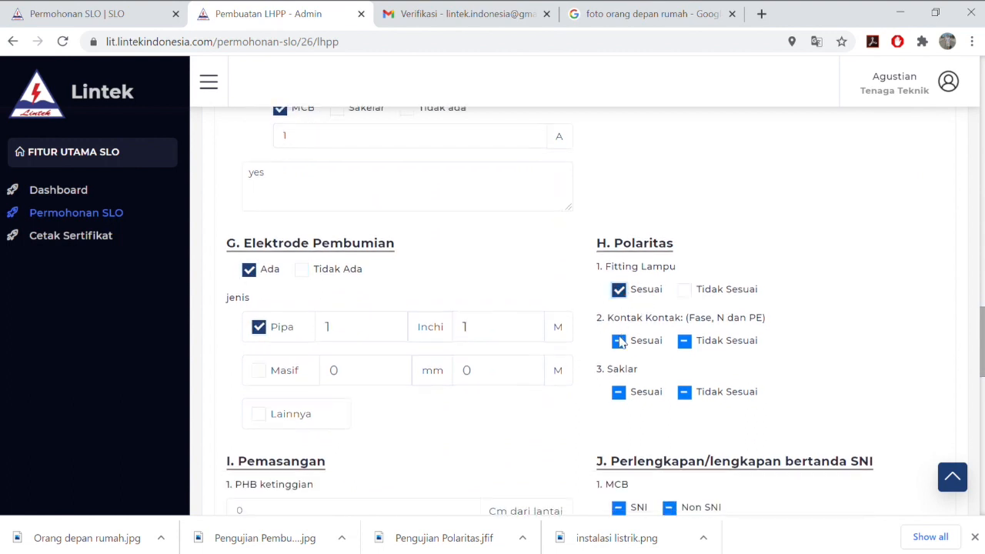
{"action": "left_click", "coordinate": [620, 342]}
{"action": "left_click", "coordinate": [619, 393]}
{"action": "scroll", "coordinate": [477, 404], "scroll_direction": "down", "scroll_amount": 3}
Set the PHB height and lowest socket height to 1 and choose Jenis putar sockets
{"action": "left_click", "coordinate": [285, 374]}
{"action": "type", "text": "1"}
{"action": "left_click", "coordinate": [314, 452]}
{"action": "type", "text": "1"}
{"action": "scroll", "coordinate": [314, 452], "scroll_direction": "down", "scroll_amount": 1}
{"action": "left_click", "coordinate": [264, 405]}
{"action": "scroll", "coordinate": [295, 420], "scroll_direction": "down", "scroll_amount": 1}
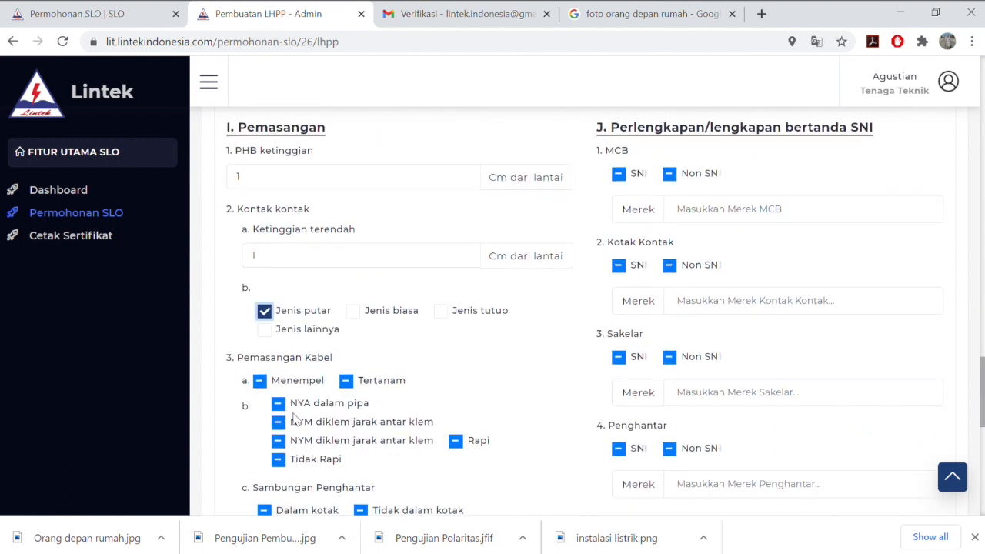
Set the socket type to Jenis tutup, cabling to Menempel with NYA dalam pipa, joints Dalam kotak, and continuity Baik
{"action": "left_click", "coordinate": [442, 311]}
{"action": "left_click", "coordinate": [260, 380]}
{"action": "left_click", "coordinate": [278, 404]}
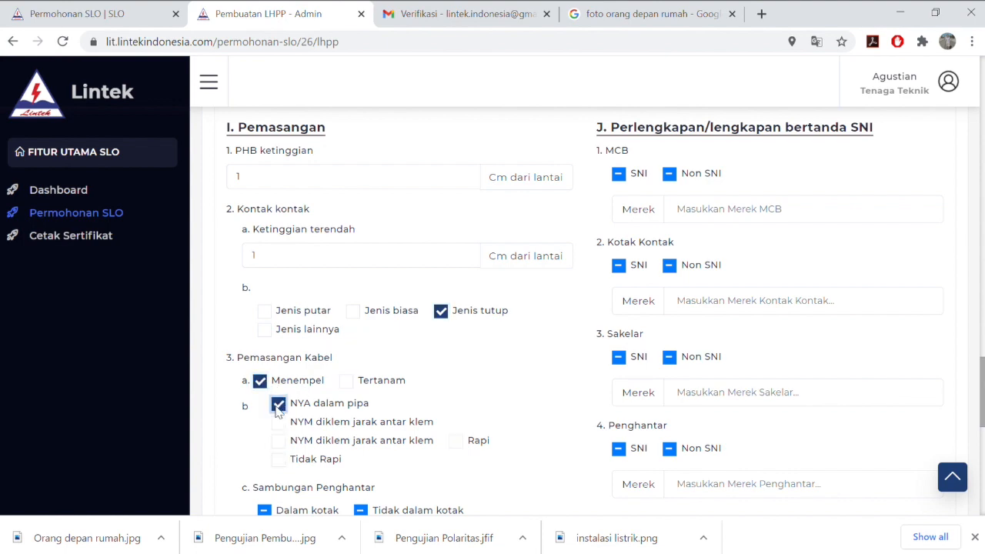
{"action": "left_click", "coordinate": [264, 510]}
{"action": "scroll", "coordinate": [266, 450], "scroll_direction": "down", "scroll_amount": 2}
{"action": "left_click", "coordinate": [264, 420]}
{"action": "scroll", "coordinate": [370, 400], "scroll_direction": "up", "scroll_amount": 4}
{"action": "scroll", "coordinate": [539, 324], "scroll_direction": "down", "scroll_amount": 1}
Mark the MCB, socket outlets, switches and conductors as SNI
{"action": "left_click", "coordinate": [619, 274]}
{"action": "left_click", "coordinate": [620, 363]}
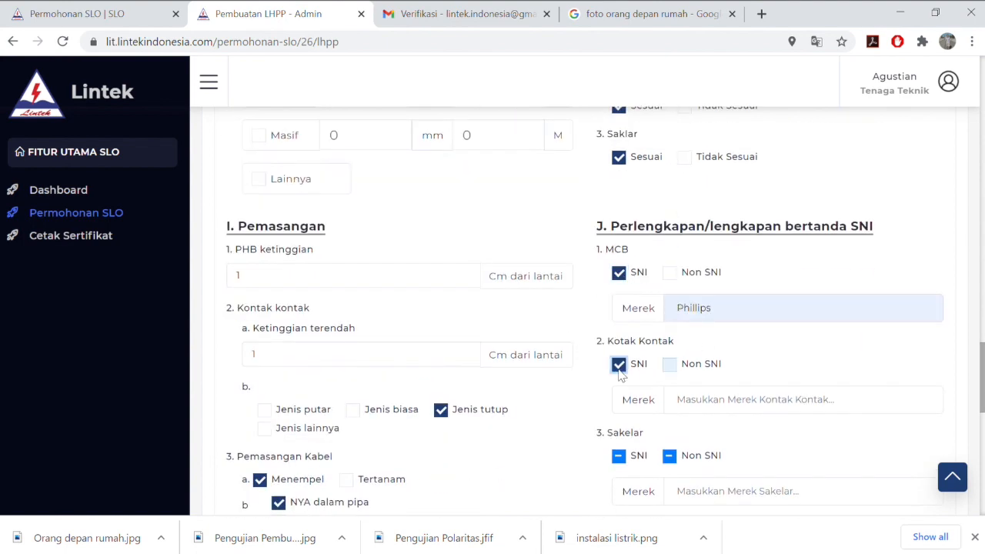
{"action": "scroll", "coordinate": [649, 394], "scroll_direction": "down", "scroll_amount": 1}
{"action": "left_click", "coordinate": [620, 388]}
{"action": "scroll", "coordinate": [723, 401], "scroll_direction": "down", "scroll_amount": 1}
{"action": "left_click", "coordinate": [620, 354]}
{"action": "scroll", "coordinate": [583, 466], "scroll_direction": "down", "scroll_amount": 1}
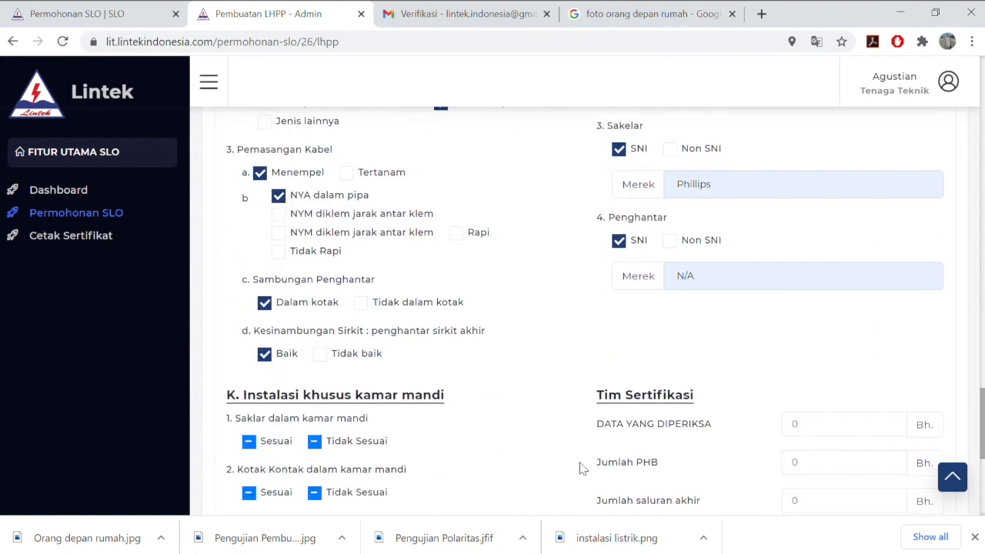
{"action": "scroll", "coordinate": [308, 347], "scroll_direction": "down", "scroll_amount": 2}
Mark the bathroom switch and socket as Sesuai and enter 1 in the first two Tim Sertifikasi counts
{"action": "left_click", "coordinate": [249, 283]}
{"action": "left_click", "coordinate": [249, 334]}
{"action": "left_click", "coordinate": [839, 267]}
{"action": "type", "text": "1"}
{"action": "left_click", "coordinate": [840, 306]}
{"action": "type", "text": "1"}
Fill the remaining Tim Sertifikasi counts with 1 and enter Ada for Sistem Pembumian
{"action": "left_click", "coordinate": [843, 344]}
{"action": "type", "text": "1"}
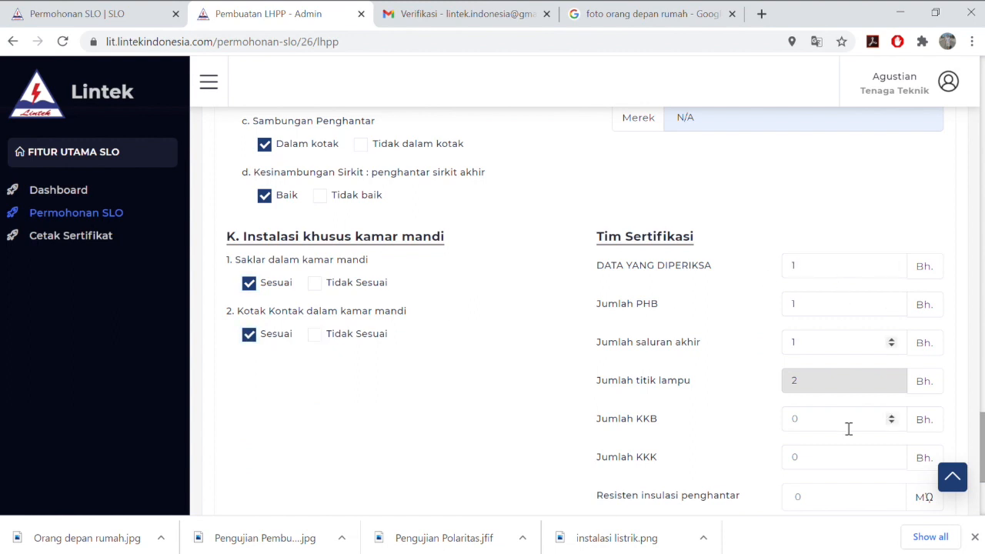
{"action": "left_click", "coordinate": [848, 422]}
{"action": "scroll", "coordinate": [845, 495], "scroll_direction": "down", "scroll_amount": 1}
{"action": "type", "text": "1"}
{"action": "left_click", "coordinate": [834, 348]}
{"action": "type", "text": "Ada"}
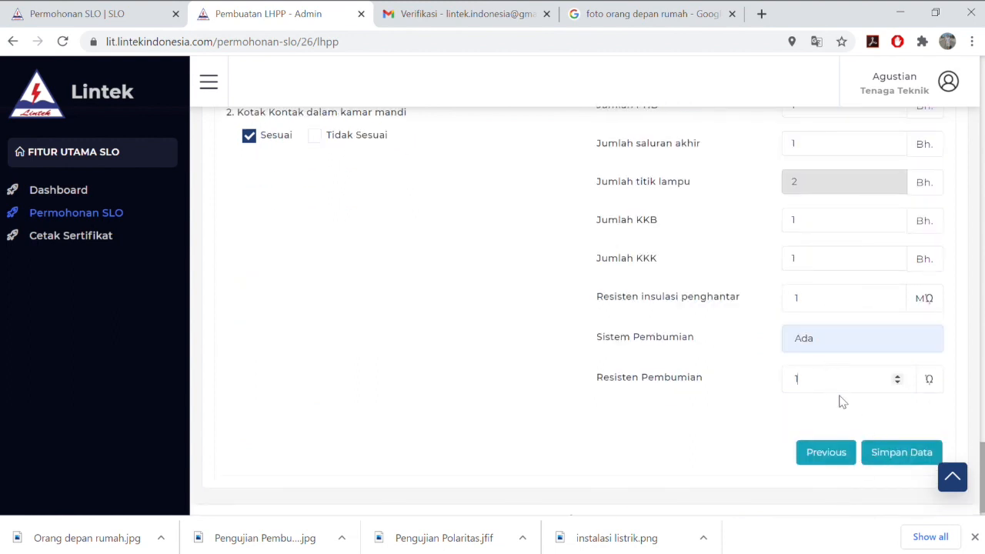
Enter 1 in the flagged Ukuran rel field and save the LHPP with Simpan Data
{"action": "left_click", "coordinate": [900, 452]}
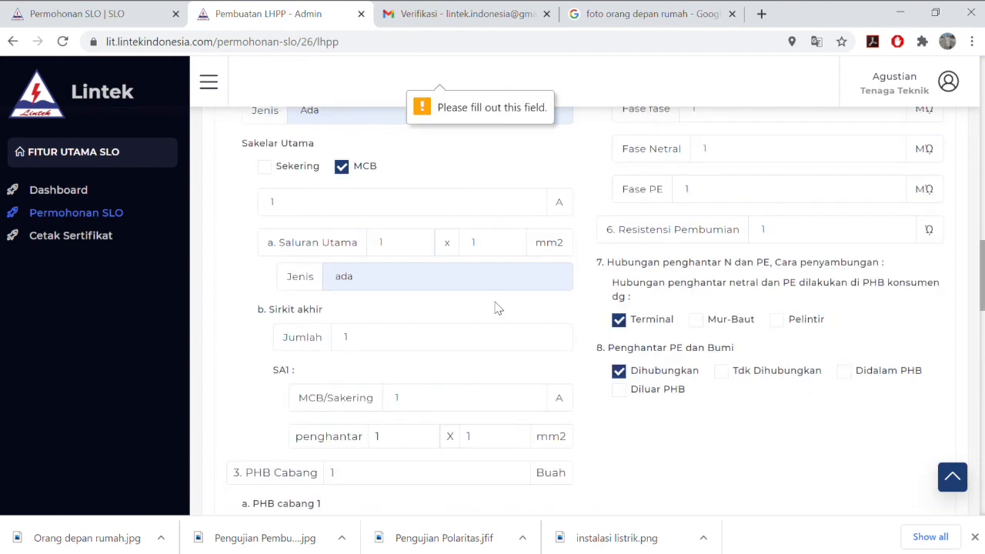
{"action": "type", "text": "1"}
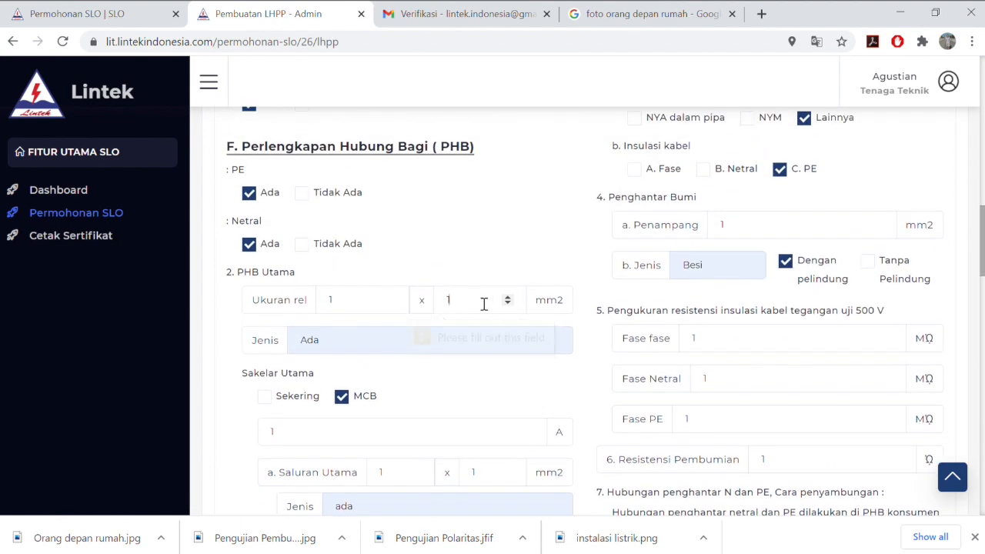
{"action": "scroll", "coordinate": [554, 447], "scroll_direction": "down", "scroll_amount": 15}
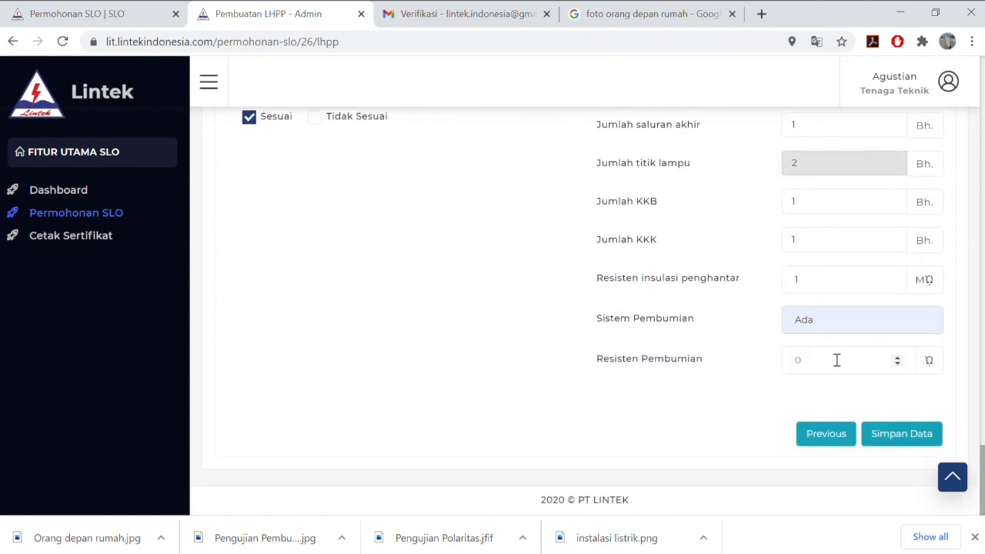
{"action": "left_click", "coordinate": [901, 434]}
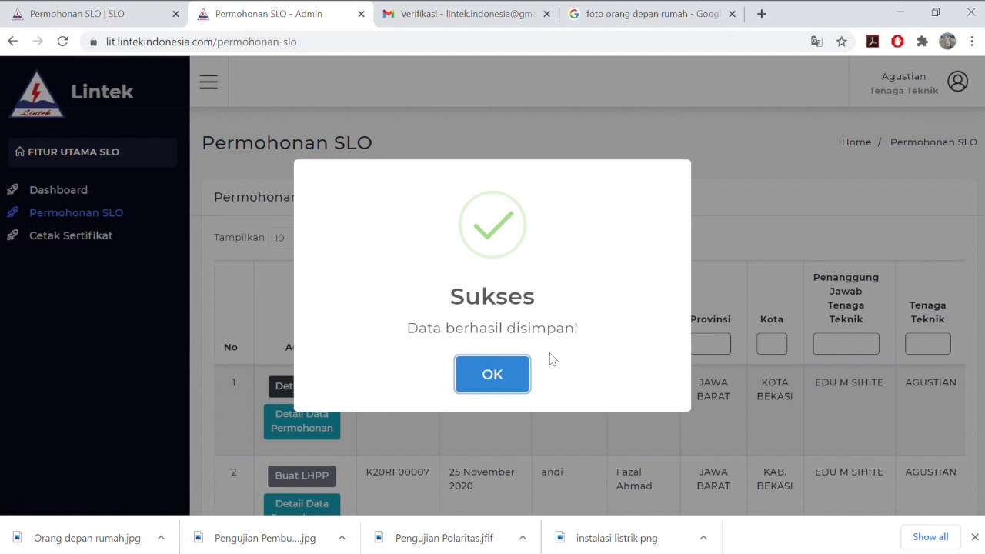
Dismiss the Sukses message and confirm Pelanggan 3's request shows Pembuatan Laporan and Terverifikasi
{"action": "left_click", "coordinate": [517, 376]}
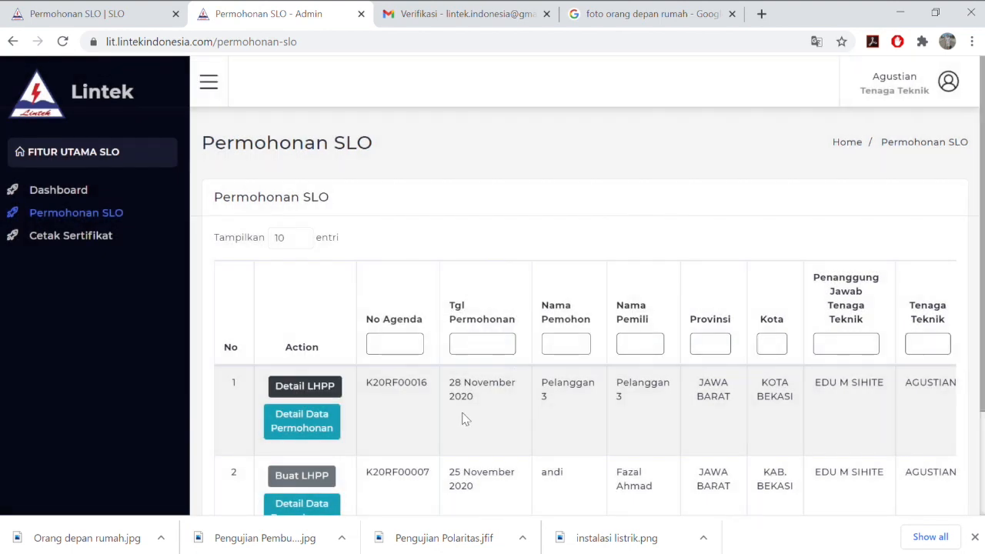
{"action": "scroll", "coordinate": [465, 418], "scroll_direction": "right", "scroll_amount": 5}
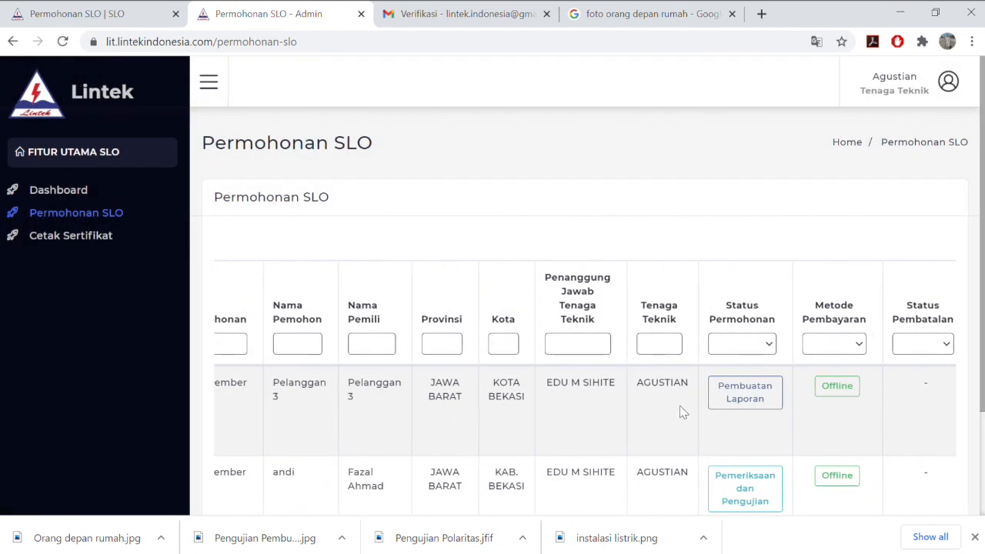
{"action": "scroll", "coordinate": [680, 412], "scroll_direction": "right", "scroll_amount": 3}
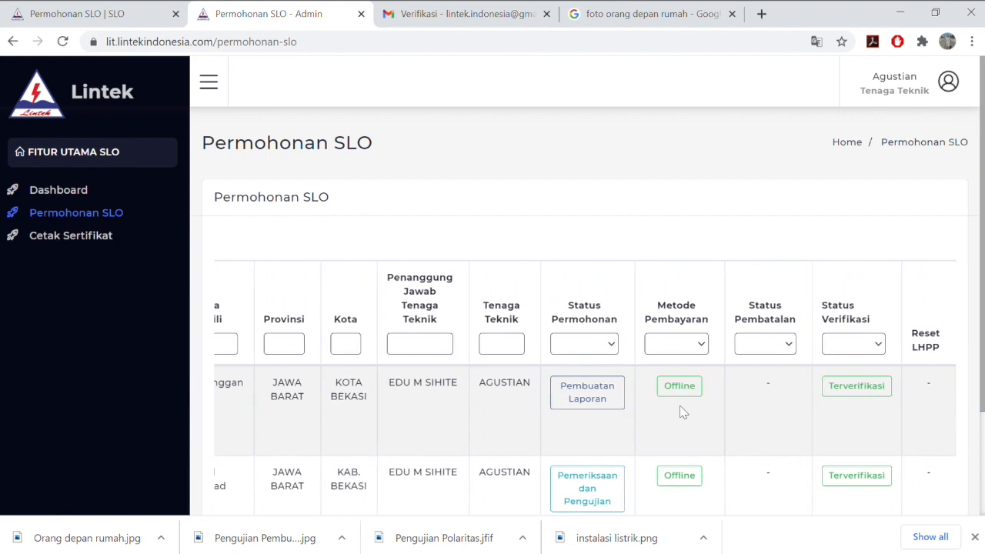
{"action": "scroll", "coordinate": [681, 413], "scroll_direction": "left", "scroll_amount": 8}
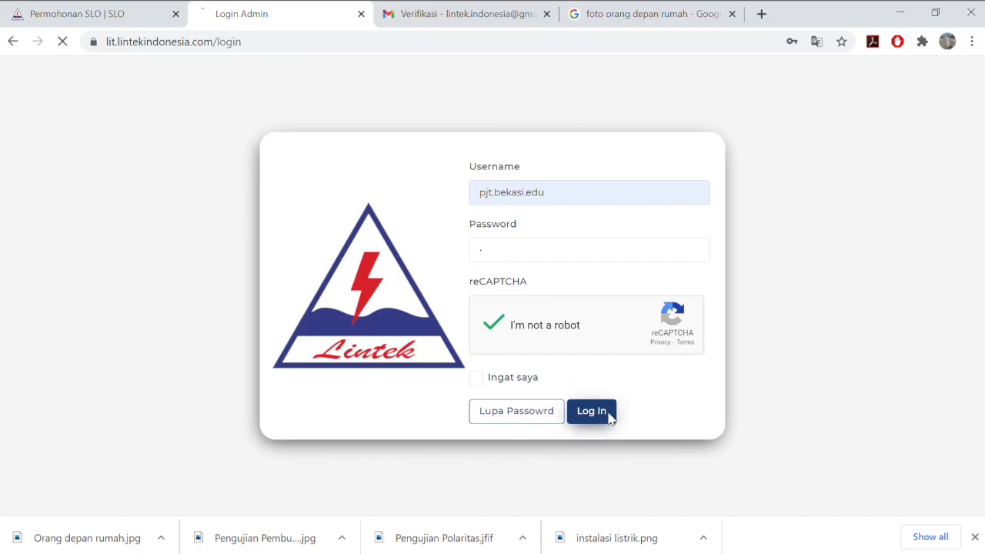
Log in as PJT, start Validasi SLO on Pelanggan 3's LHPP and review the photos
{"action": "left_click", "coordinate": [612, 416]}
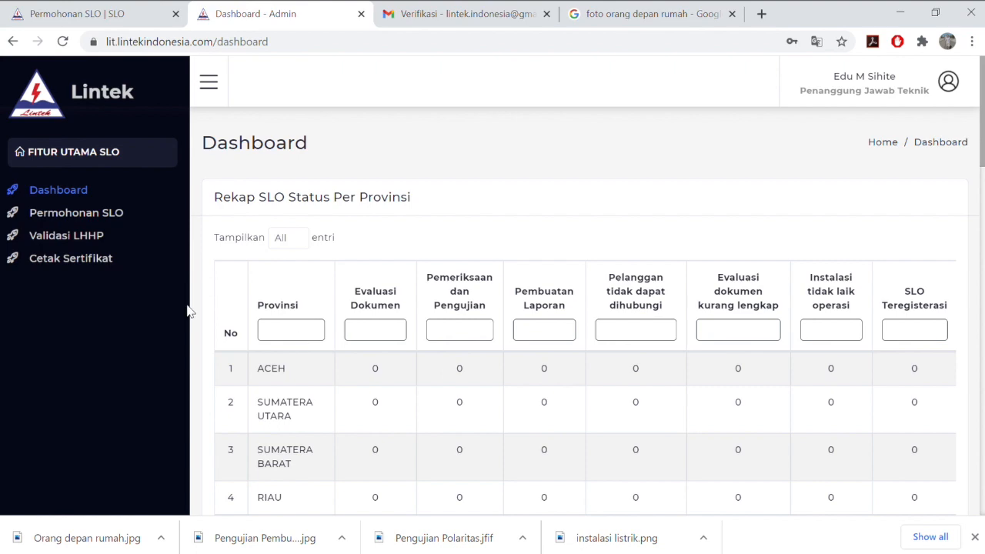
{"action": "left_click", "coordinate": [103, 241]}
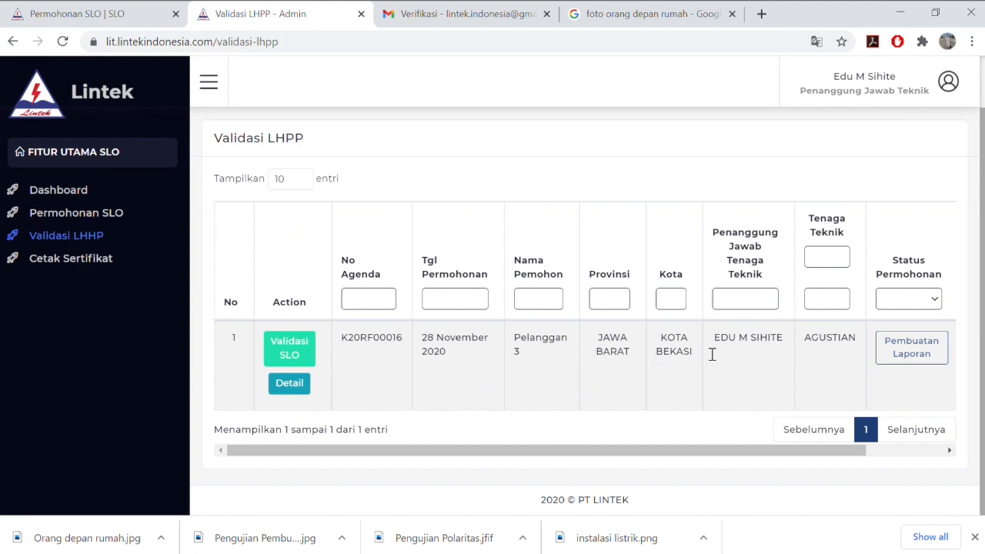
{"action": "left_click", "coordinate": [311, 352]}
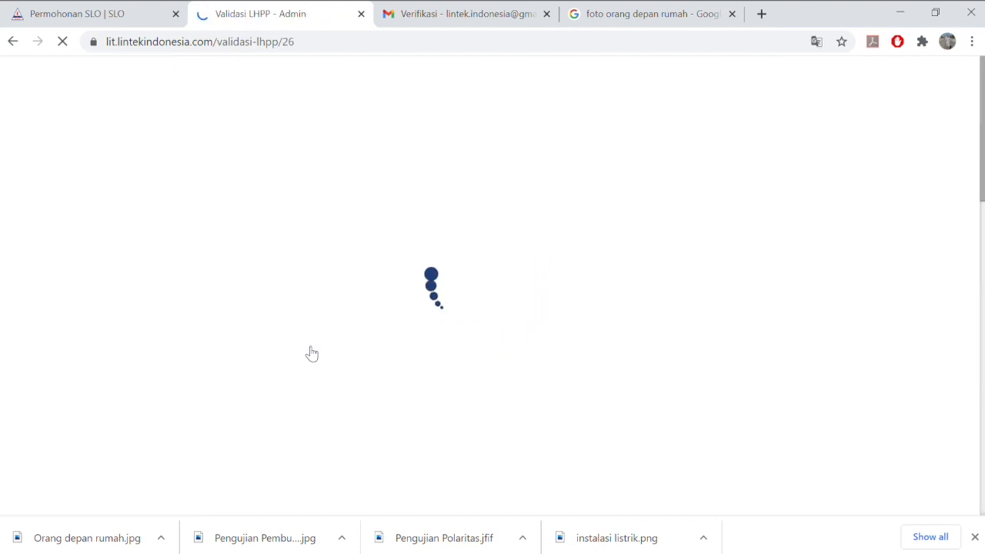
{"action": "scroll", "coordinate": [431, 320], "scroll_direction": "down", "scroll_amount": 1}
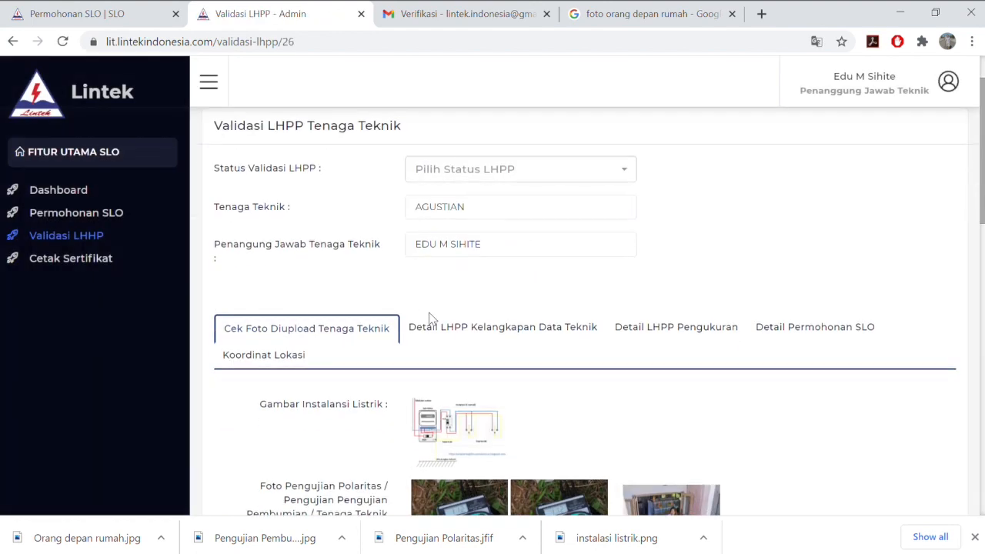
{"action": "scroll", "coordinate": [431, 320], "scroll_direction": "down", "scroll_amount": 2}
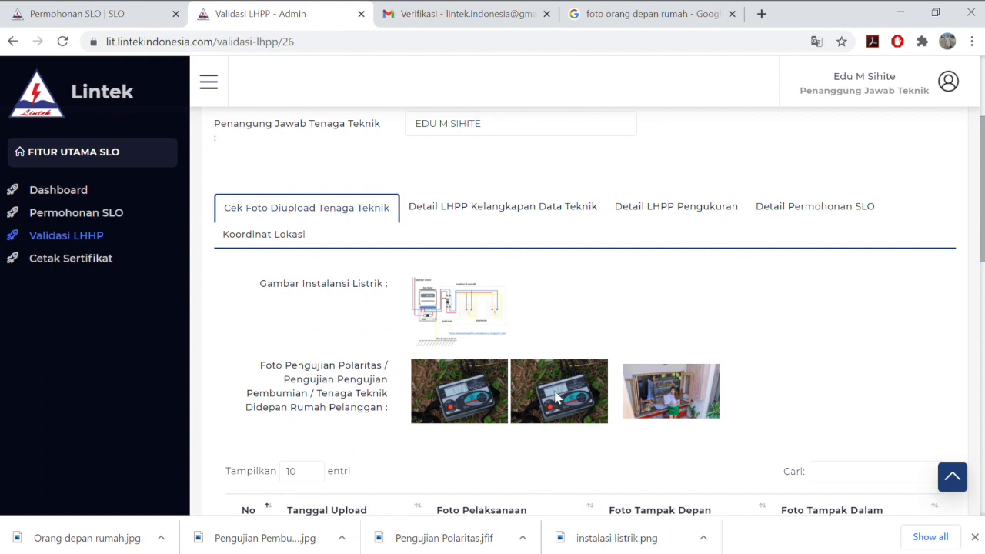
{"action": "scroll", "coordinate": [681, 397], "scroll_direction": "down", "scroll_amount": 2}
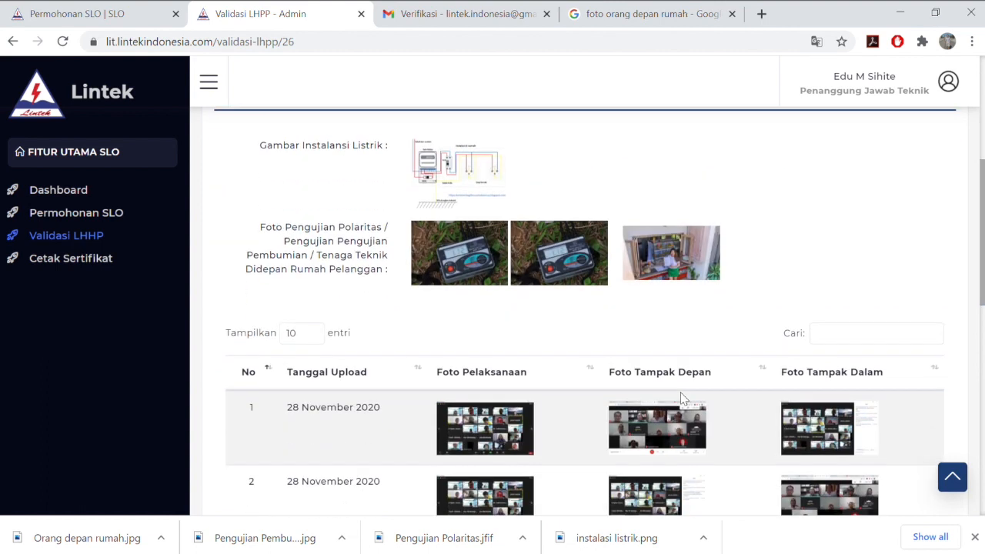
{"action": "scroll", "coordinate": [572, 330], "scroll_direction": "up", "scroll_amount": 2}
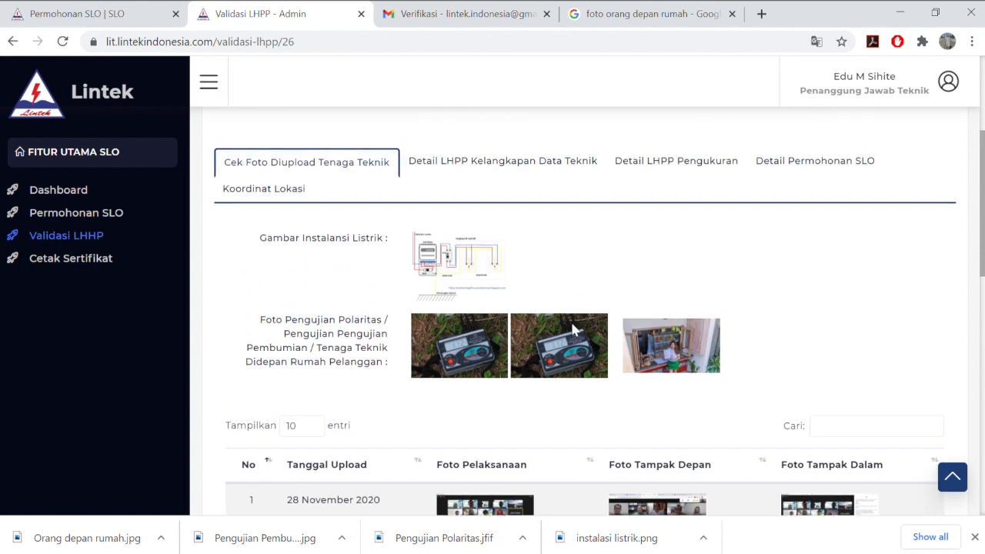
Review the technical data completeness, LHPP measurement and SLO request detail tabs
{"action": "left_click", "coordinate": [501, 224]}
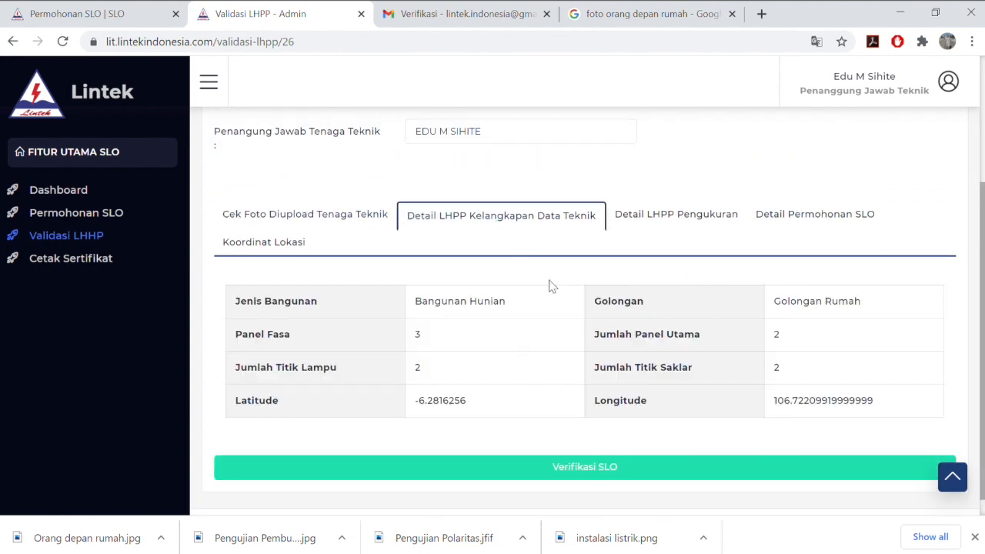
{"action": "scroll", "coordinate": [575, 329], "scroll_direction": "down", "scroll_amount": 1}
{"action": "left_click", "coordinate": [648, 193]}
{"action": "scroll", "coordinate": [643, 332], "scroll_direction": "down", "scroll_amount": 5}
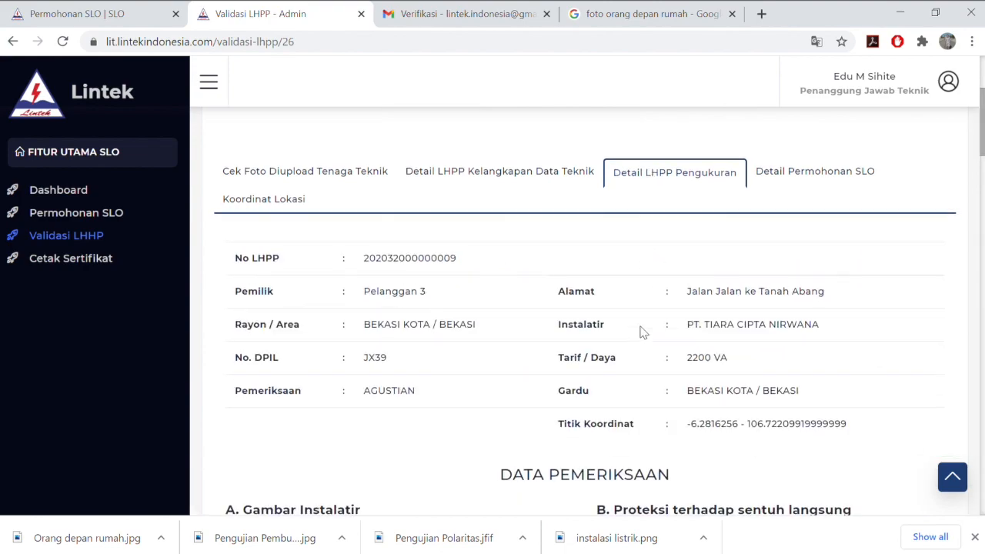
{"action": "scroll", "coordinate": [644, 332], "scroll_direction": "down", "scroll_amount": 15}
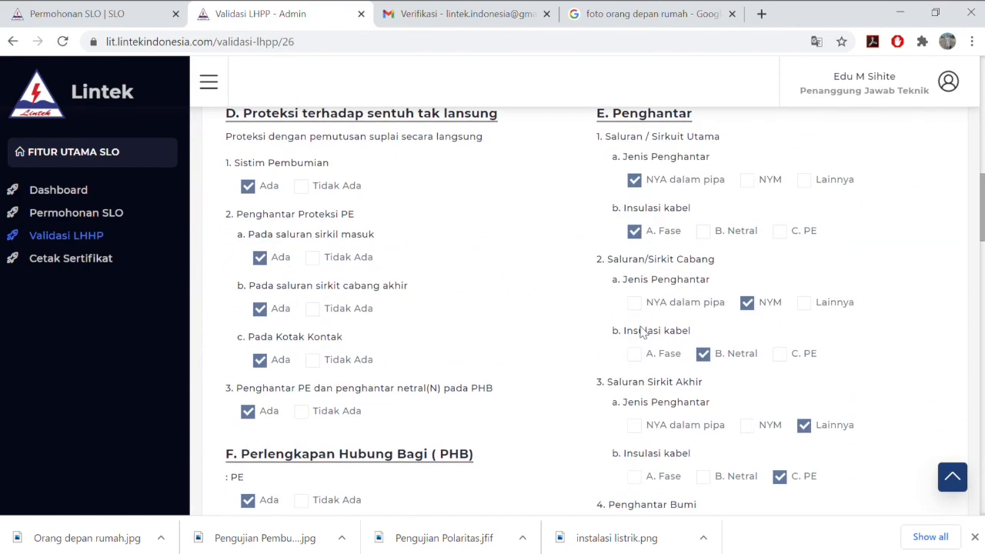
{"action": "scroll", "coordinate": [642, 331], "scroll_direction": "down", "scroll_amount": 15}
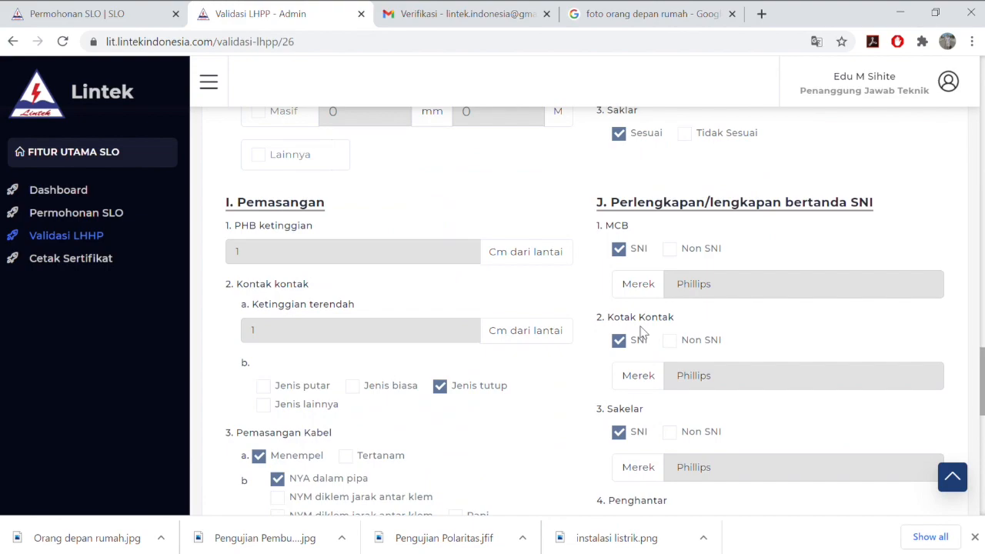
{"action": "scroll", "coordinate": [643, 332], "scroll_direction": "up", "scroll_amount": 20}
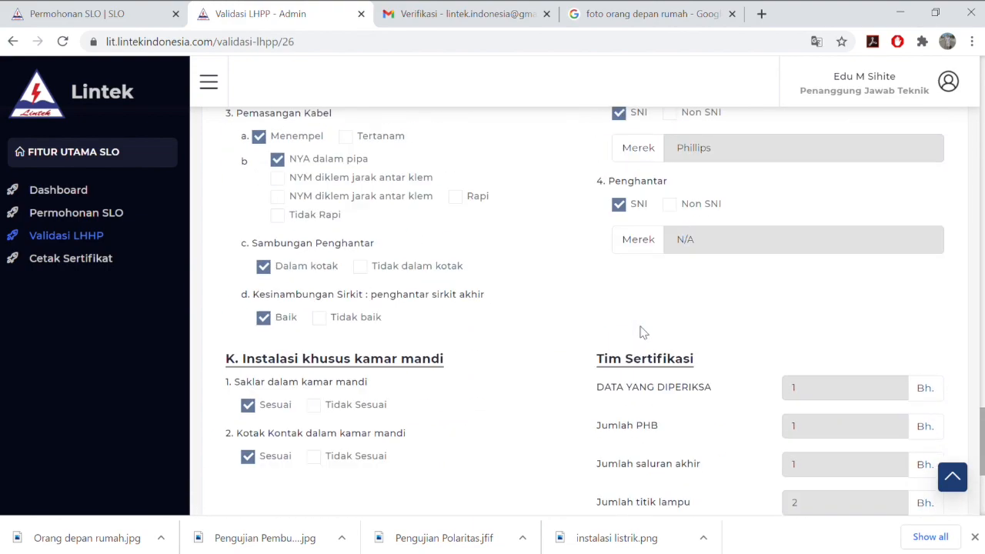
{"action": "scroll", "coordinate": [648, 334], "scroll_direction": "up", "scroll_amount": 10}
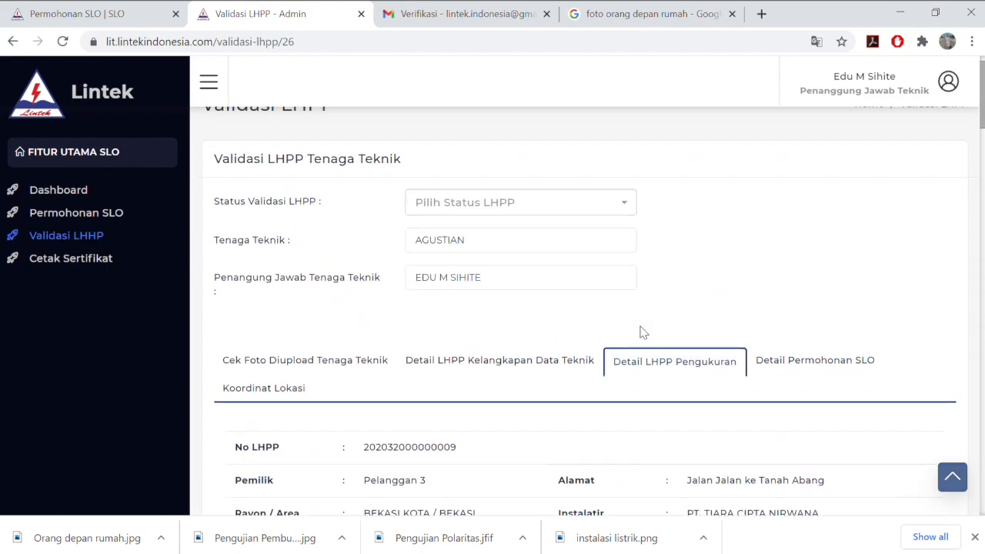
{"action": "left_click", "coordinate": [781, 406]}
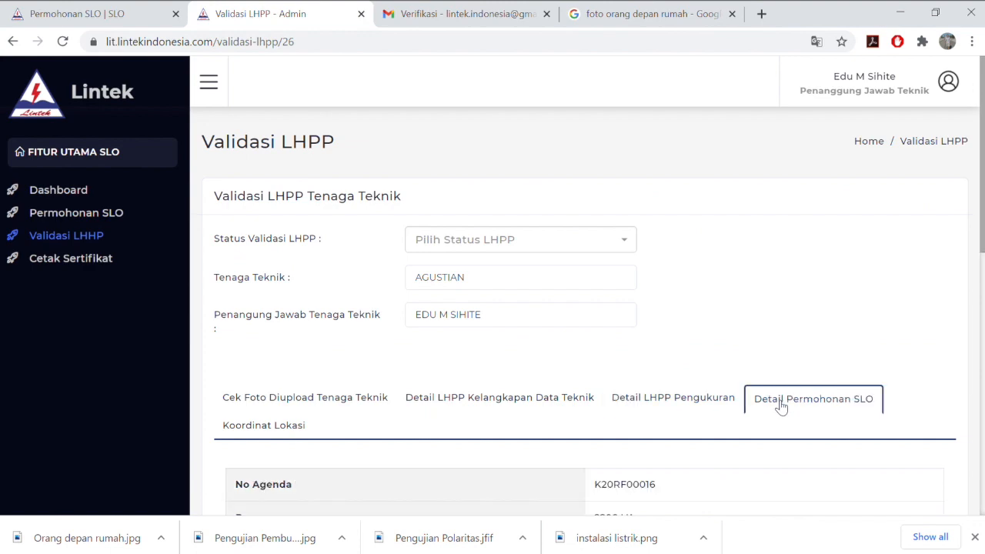
{"action": "scroll", "coordinate": [674, 415], "scroll_direction": "down", "scroll_amount": 8}
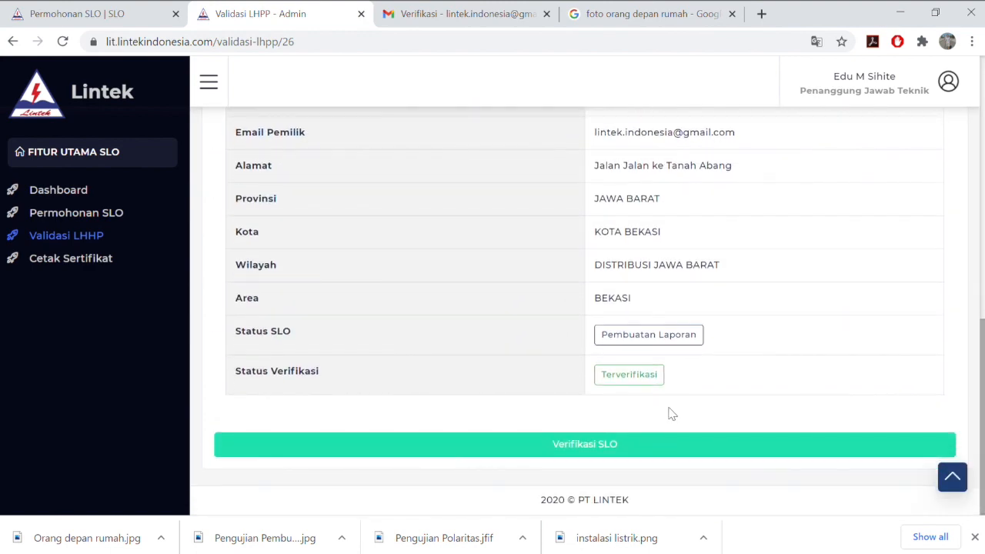
{"action": "scroll", "coordinate": [711, 346], "scroll_direction": "up", "scroll_amount": 10}
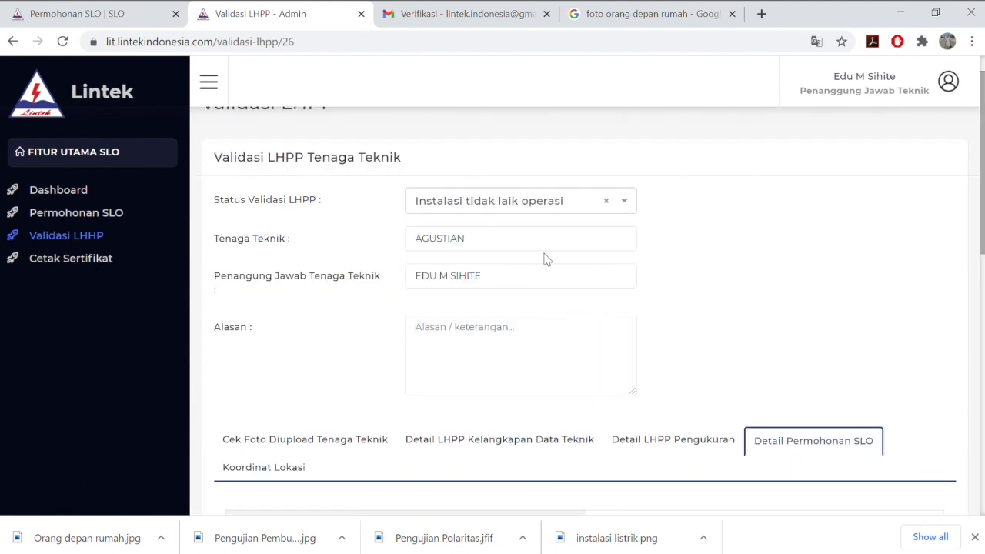
Set the validation status to laik operasi dengan catatan and begin a reason with 'G'
{"action": "left_click", "coordinate": [537, 208]}
{"action": "left_click", "coordinate": [539, 280]}
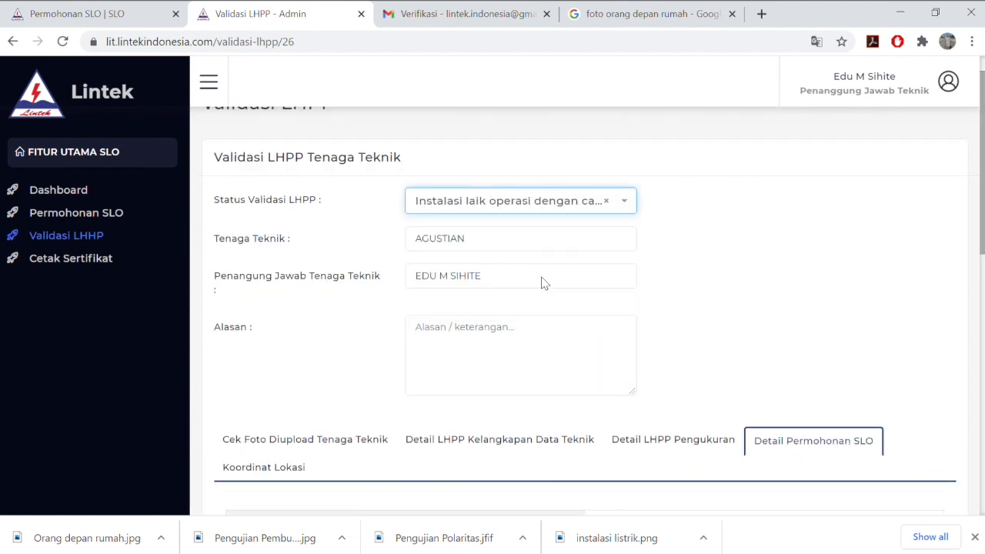
{"action": "left_click", "coordinate": [548, 338]}
{"action": "type", "text": "Gambar kurang jelas"}
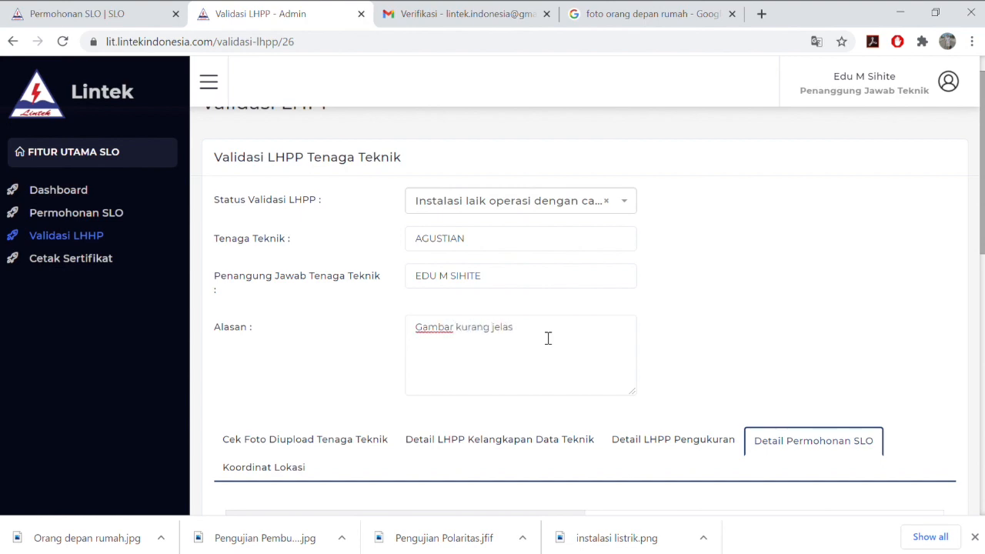
{"action": "scroll", "coordinate": [548, 339], "scroll_direction": "down", "scroll_amount": 10}
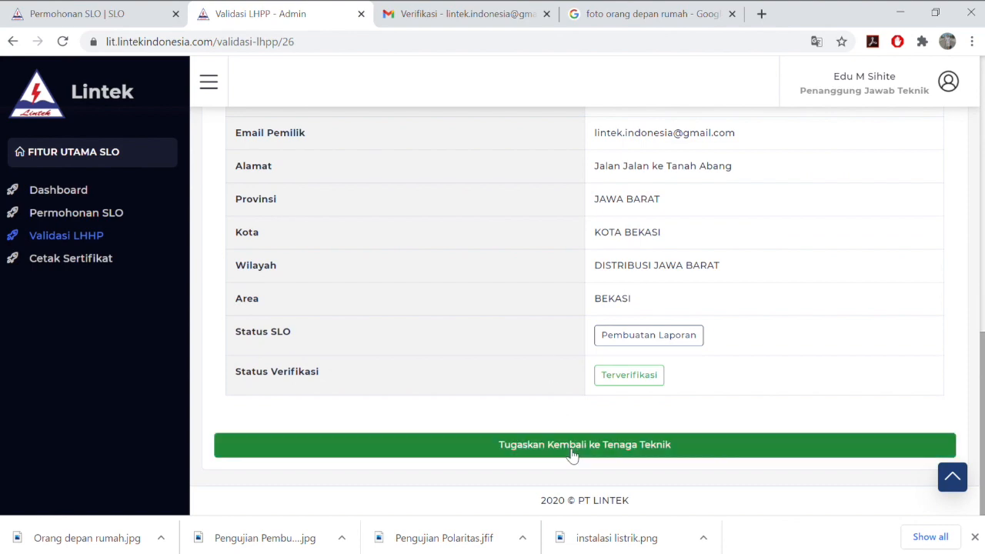
{"action": "scroll", "coordinate": [561, 275], "scroll_direction": "up", "scroll_amount": 10}
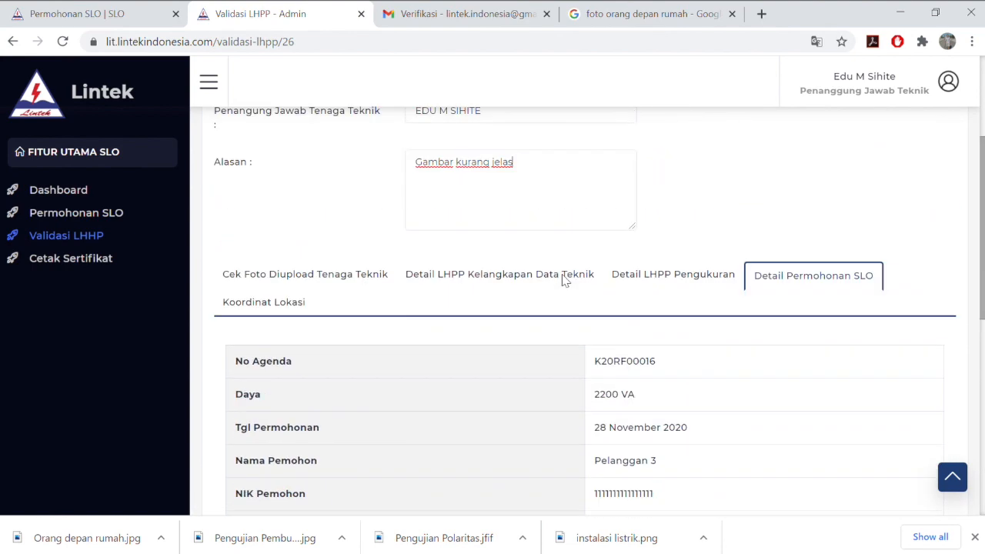
Change the status to Instalasi laik operasi, submit via Verifikasi SLO, and acknowledge the Sukses dialog
{"action": "left_click", "coordinate": [546, 241]}
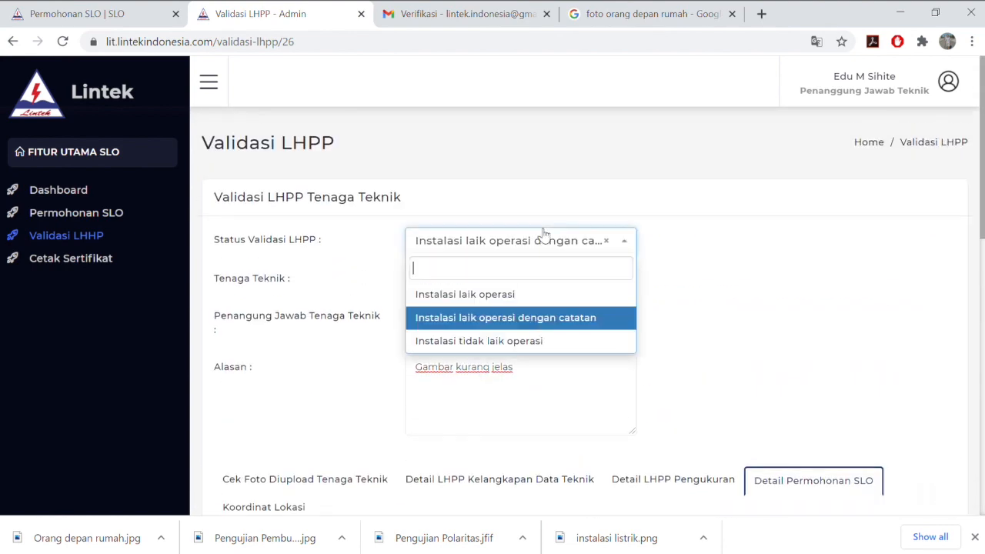
{"action": "left_click", "coordinate": [551, 300]}
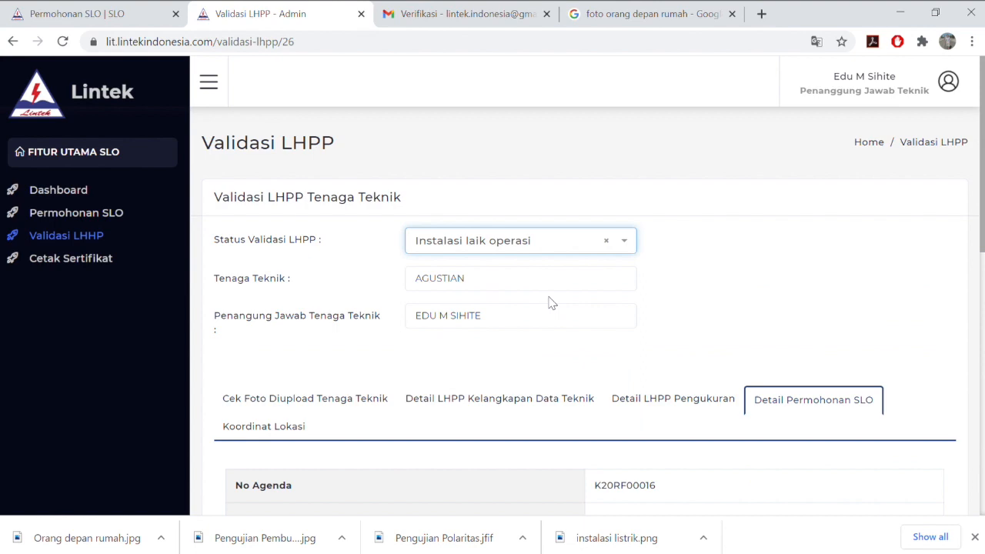
{"action": "scroll", "coordinate": [552, 302], "scroll_direction": "down", "scroll_amount": 10}
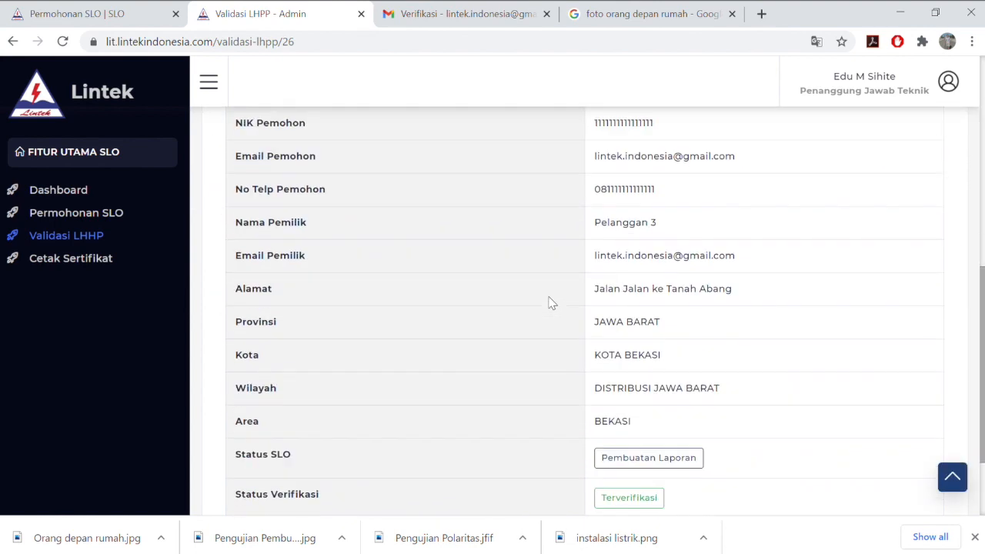
{"action": "left_click", "coordinate": [598, 451]}
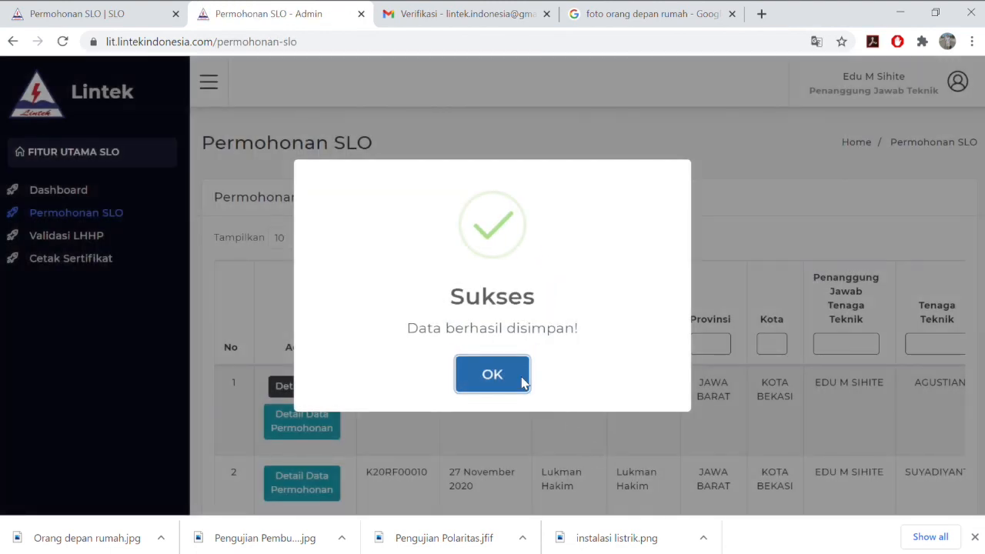
{"action": "left_click", "coordinate": [526, 383]}
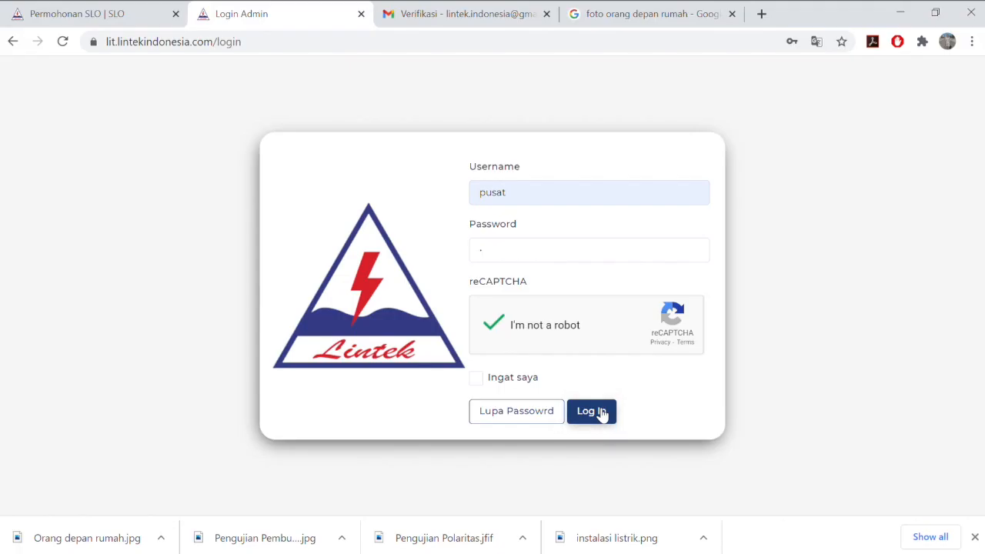
Log in as Pusat admin, view and close Pelanggan 3's request details under Kirim ke DJK, then open Detail LHPP
{"action": "left_click", "coordinate": [592, 411]}
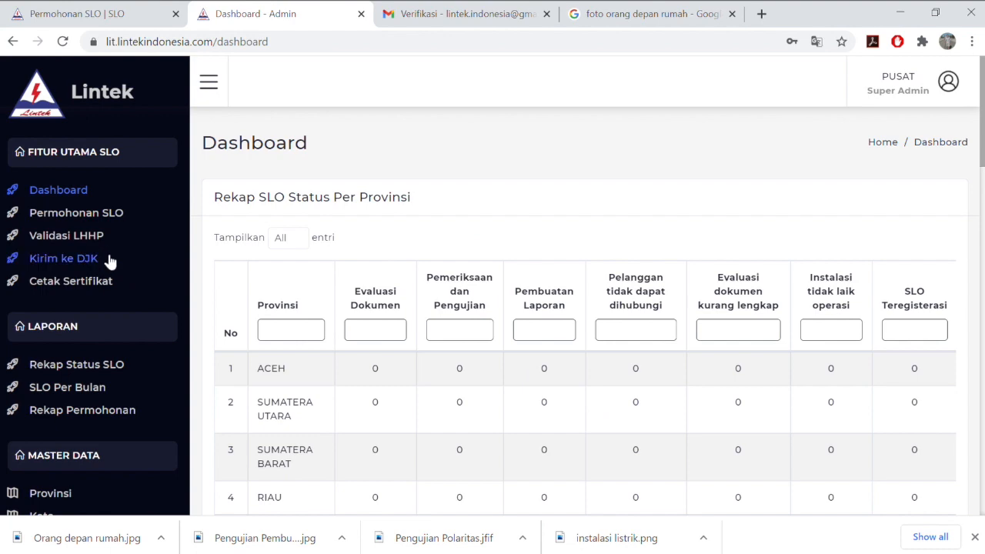
{"action": "left_click", "coordinate": [110, 261]}
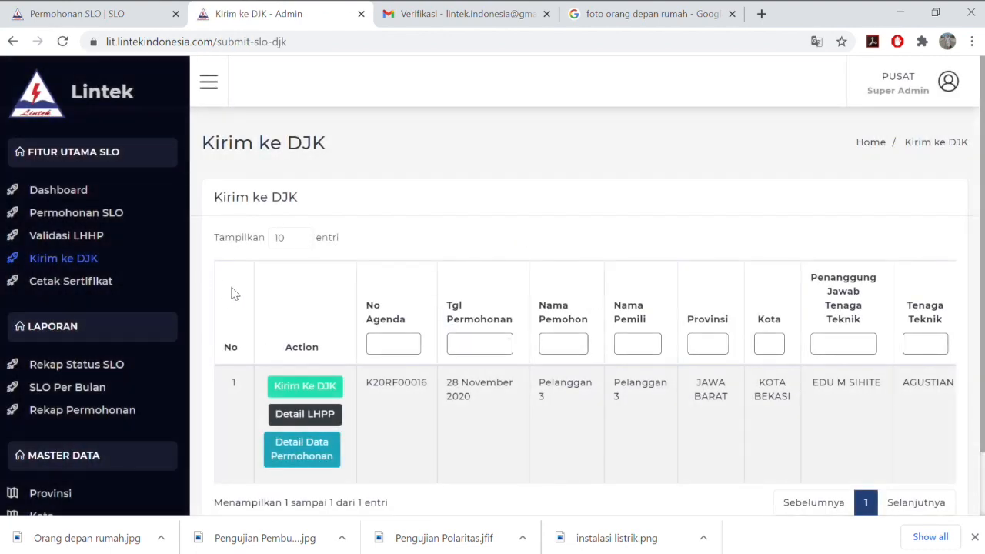
{"action": "left_click", "coordinate": [320, 443]}
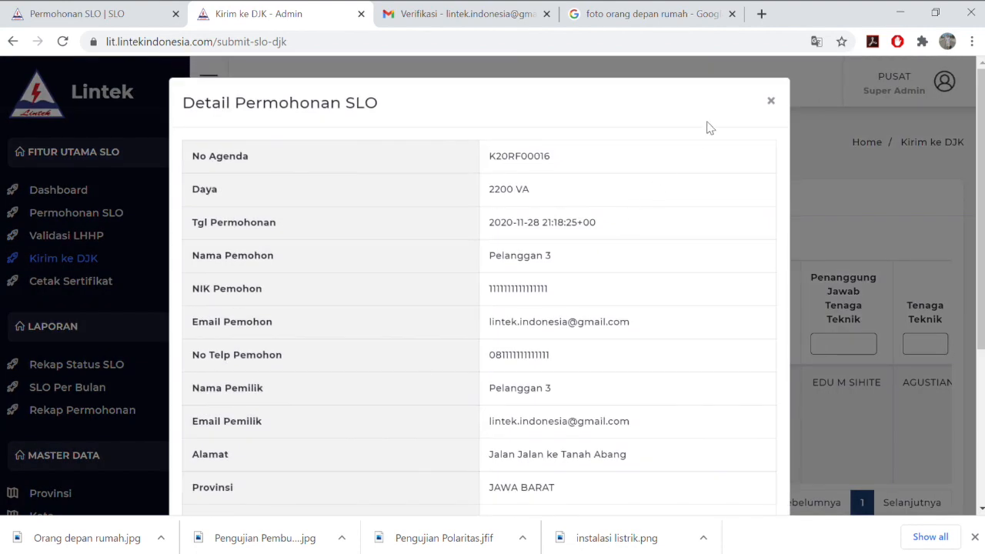
{"action": "left_click", "coordinate": [771, 102]}
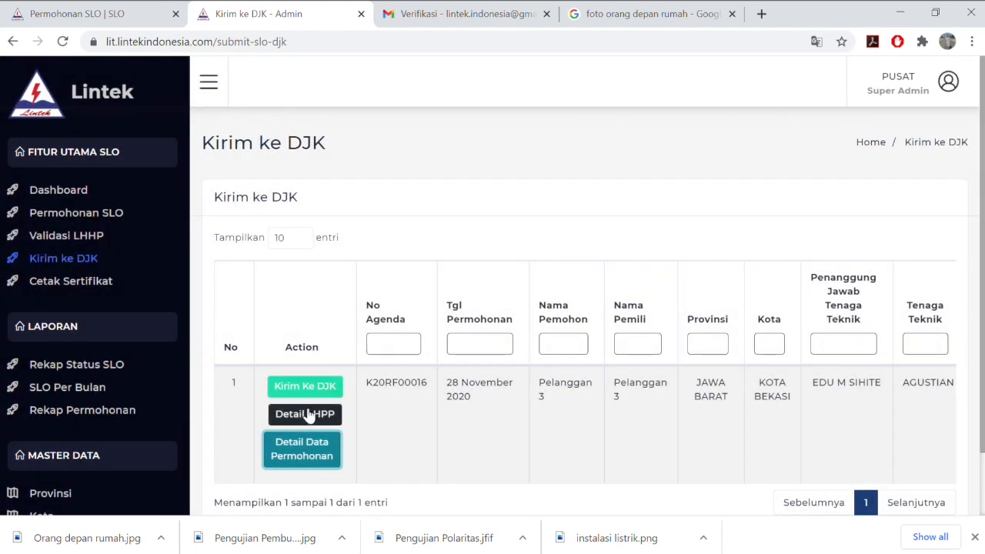
{"action": "left_click", "coordinate": [306, 413]}
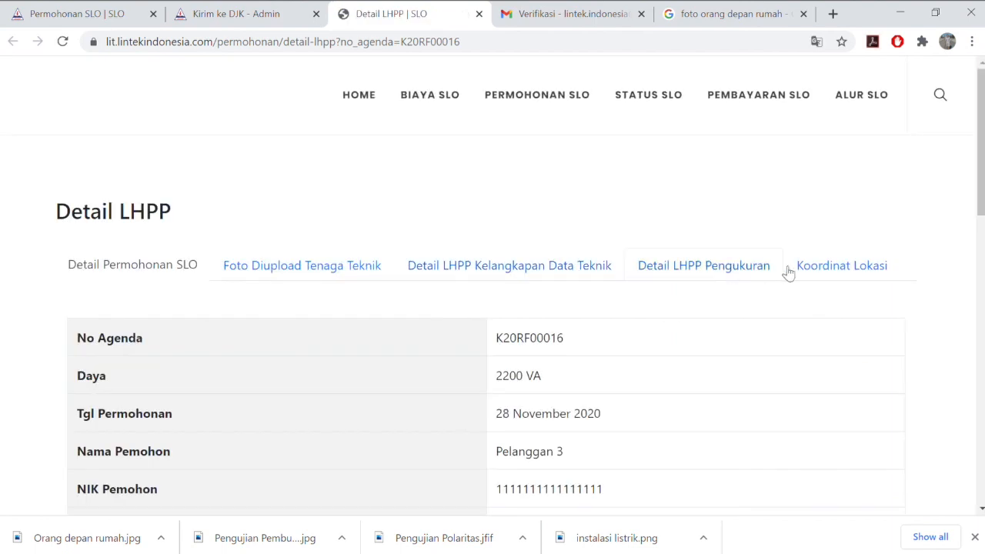
View the installation's Koordinat Lokasi map
{"action": "left_click", "coordinate": [822, 276]}
{"action": "scroll", "coordinate": [678, 370], "scroll_direction": "down", "scroll_amount": 3}
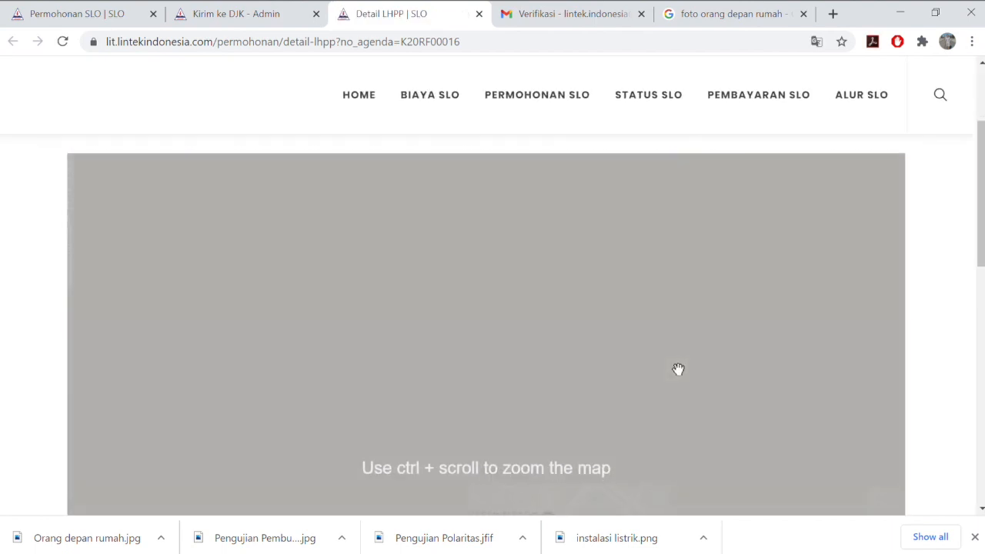
{"action": "scroll", "coordinate": [678, 369], "scroll_direction": "down", "scroll_amount": 1}
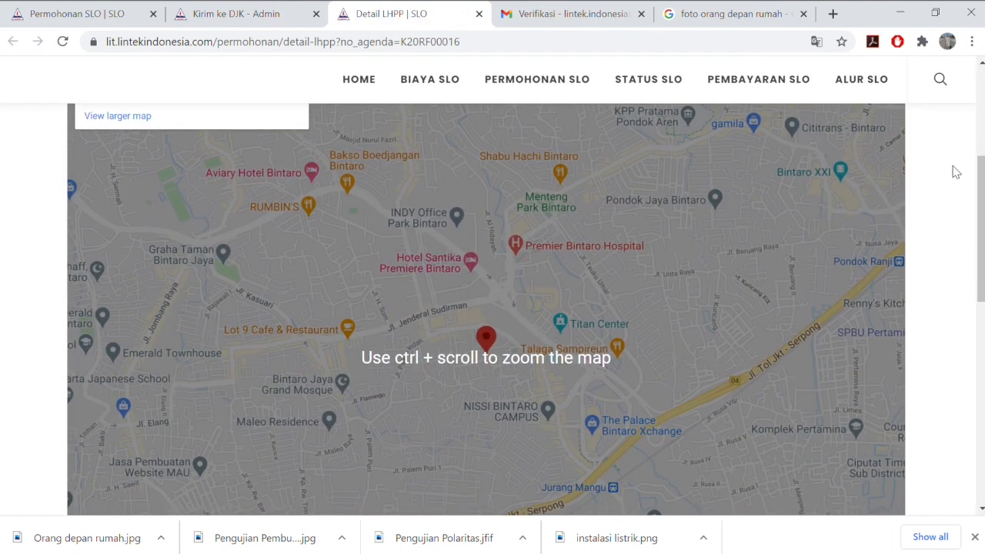
{"action": "scroll", "coordinate": [969, 264], "scroll_direction": "down", "scroll_amount": 2}
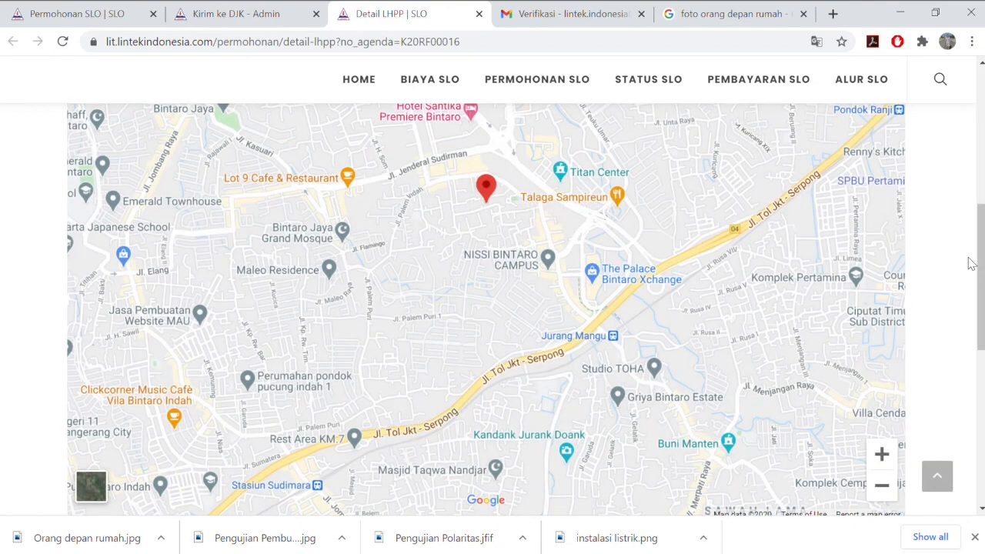
{"action": "scroll", "coordinate": [969, 263], "scroll_direction": "up", "scroll_amount": 2}
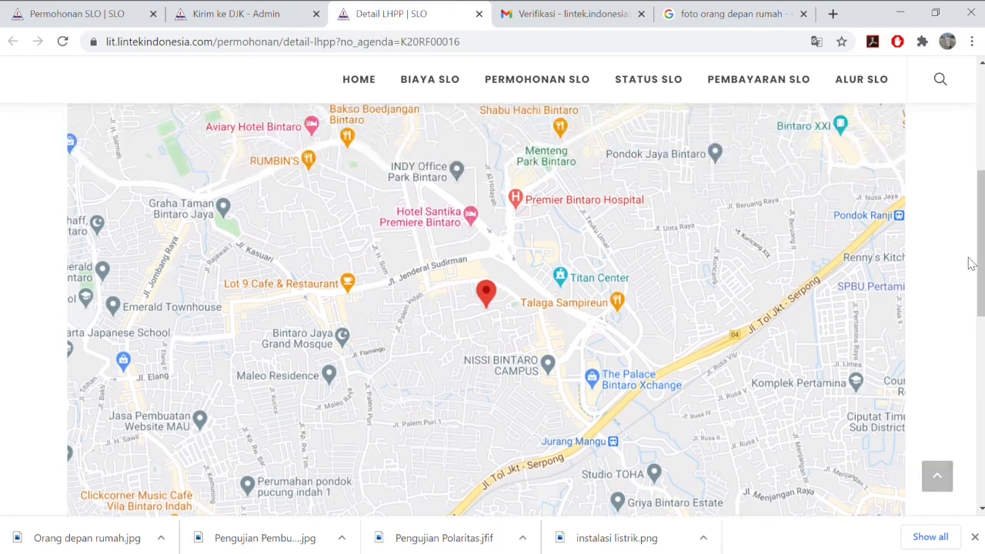
{"action": "scroll", "coordinate": [970, 263], "scroll_direction": "up", "scroll_amount": 4}
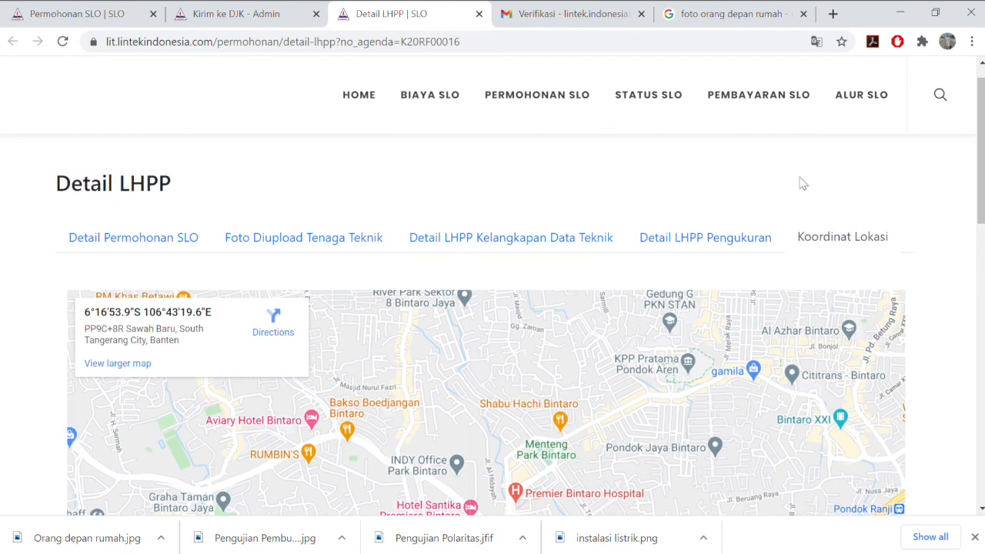
Review the Pengukuran, Kelengkapan Data Teknik, Foto and Detail Permohonan tabs, then close the Detail LHPP tab
{"action": "left_click", "coordinate": [659, 245]}
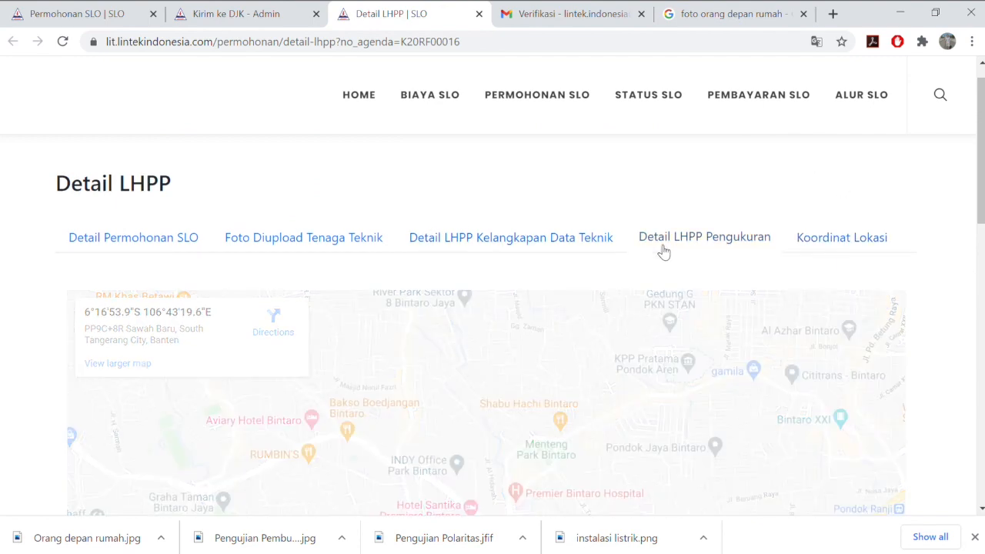
{"action": "left_click", "coordinate": [590, 245]}
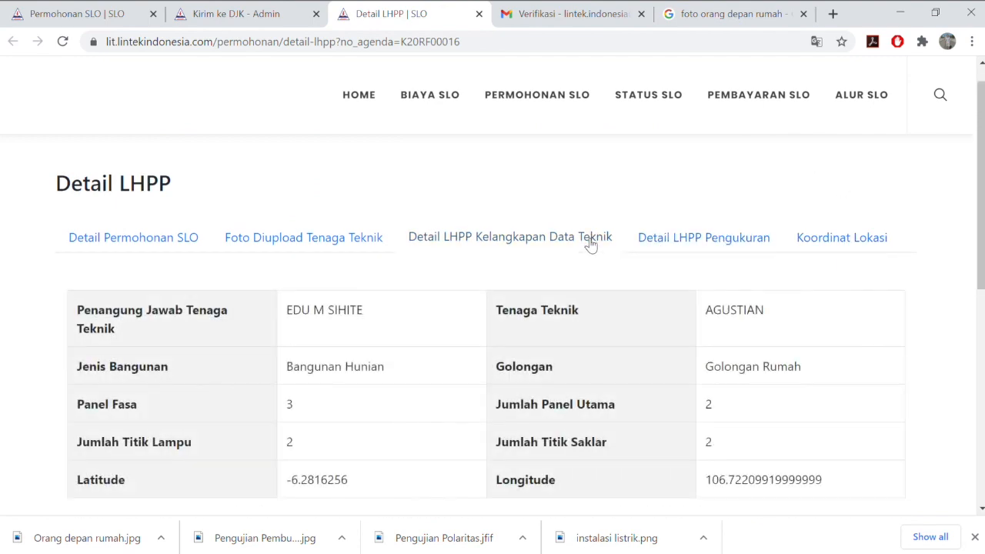
{"action": "scroll", "coordinate": [620, 330], "scroll_direction": "down", "scroll_amount": 3}
{"action": "scroll", "coordinate": [620, 331], "scroll_direction": "up", "scroll_amount": 3}
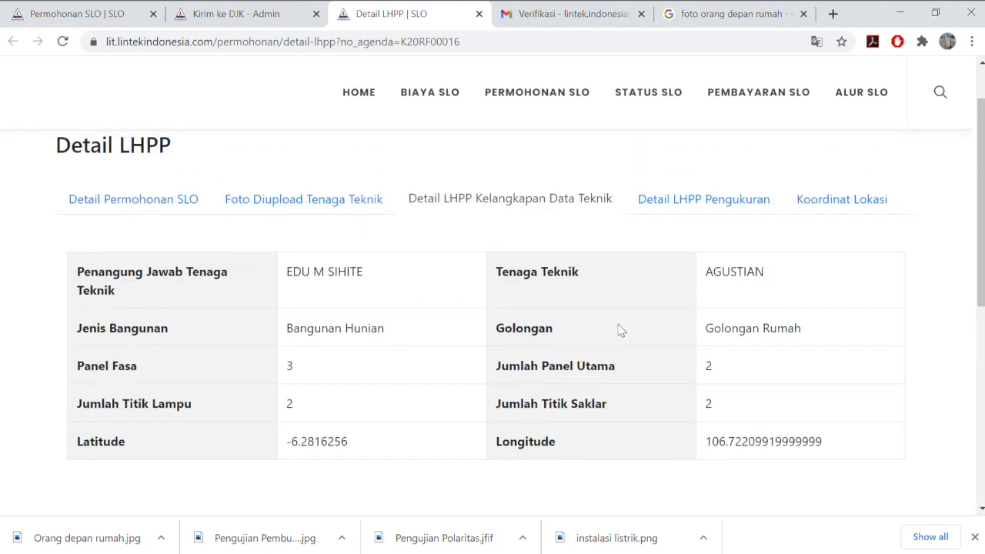
{"action": "left_click", "coordinate": [358, 215]}
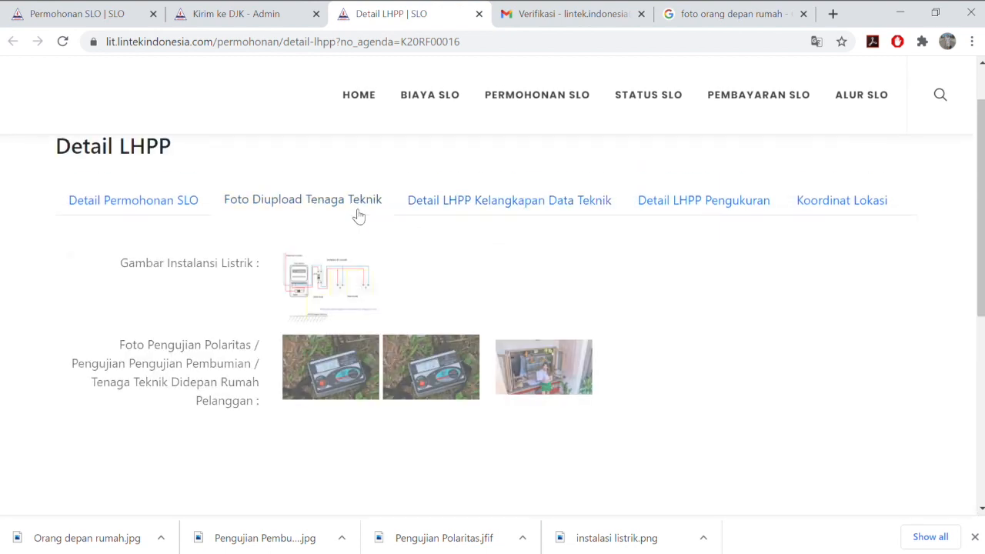
{"action": "left_click", "coordinate": [192, 208]}
{"action": "scroll", "coordinate": [639, 154], "scroll_direction": "up", "scroll_amount": 1}
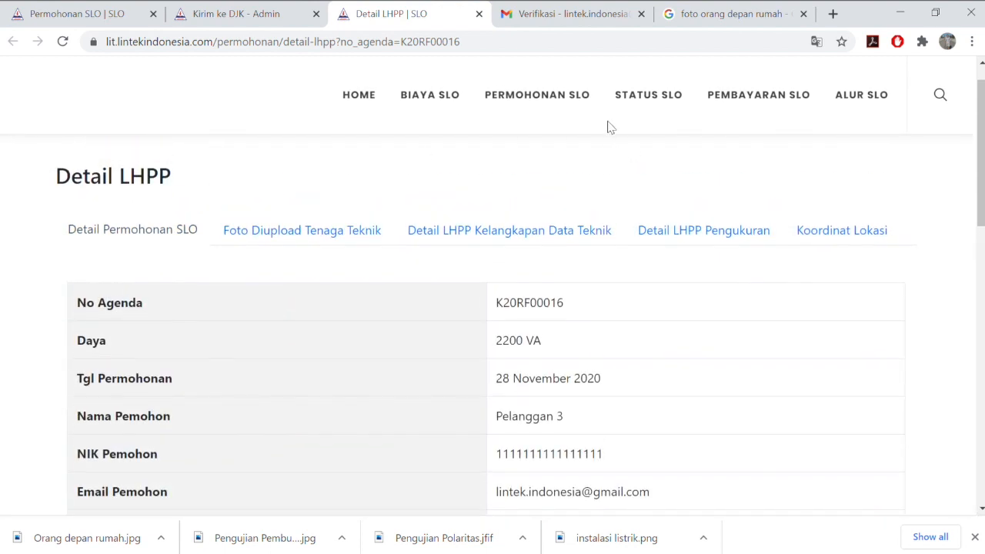
{"action": "left_click", "coordinate": [478, 14]}
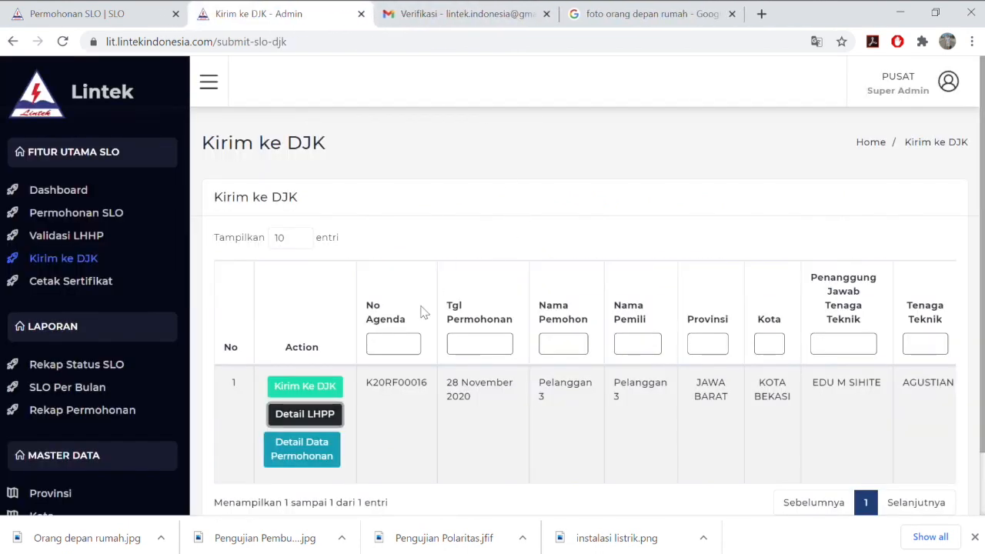
Send Pelanggan 3's SLO to DJK, select the issued registration number, and dismiss the Sukses dialog
{"action": "left_click", "coordinate": [325, 392]}
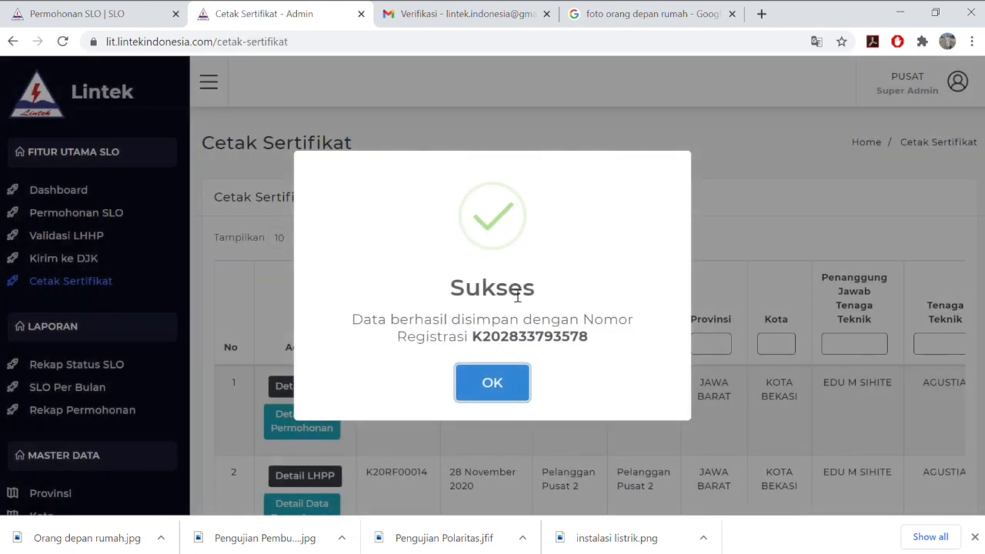
{"action": "left_click_drag", "start_coordinate": [593, 346], "coordinate": [480, 351]}
{"action": "left_click", "coordinate": [630, 342]}
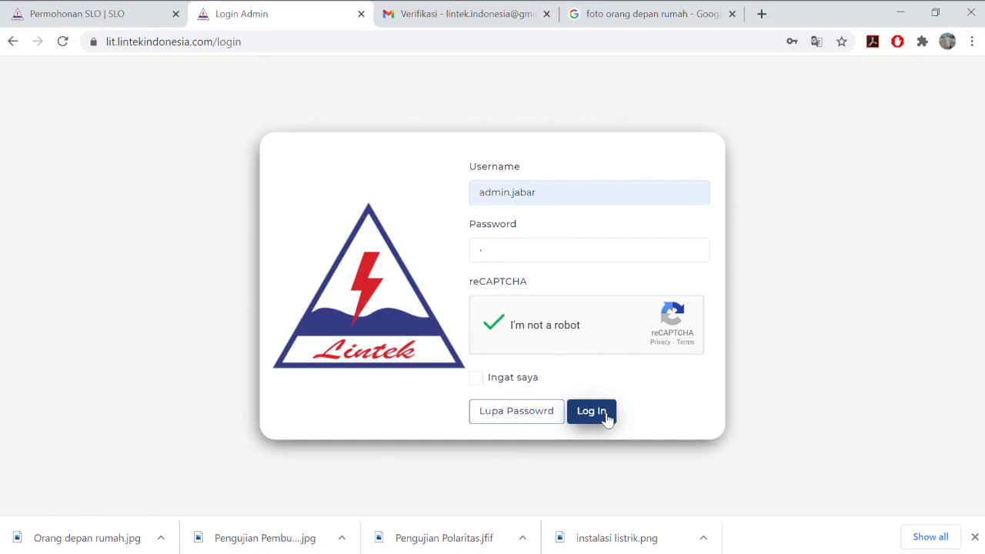
Log in as Wilayah admin and display Pelanggan 3's certificate from Cetak Sertifikat, valid until 28 November 2035
{"action": "left_click", "coordinate": [606, 415]}
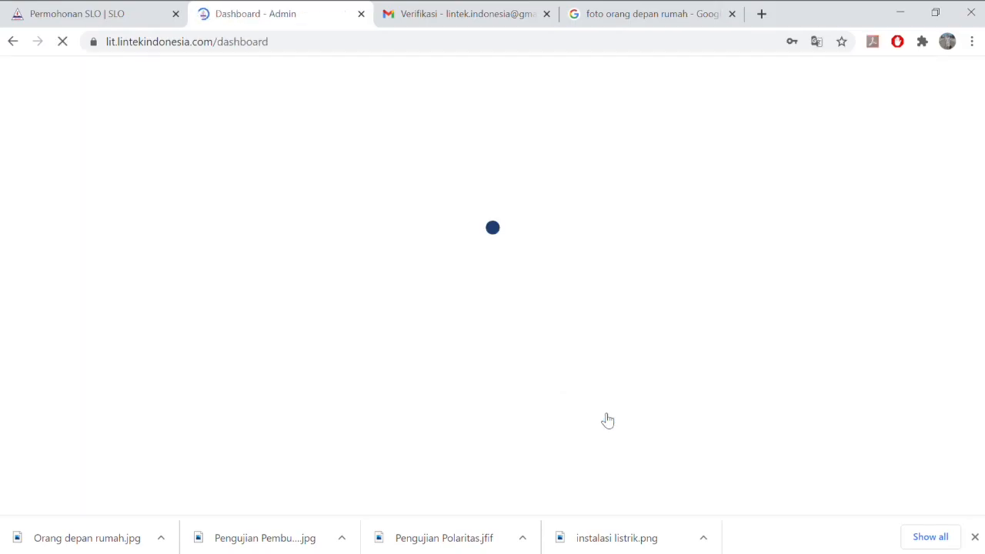
{"action": "left_click", "coordinate": [67, 221]}
{"action": "left_click", "coordinate": [79, 234]}
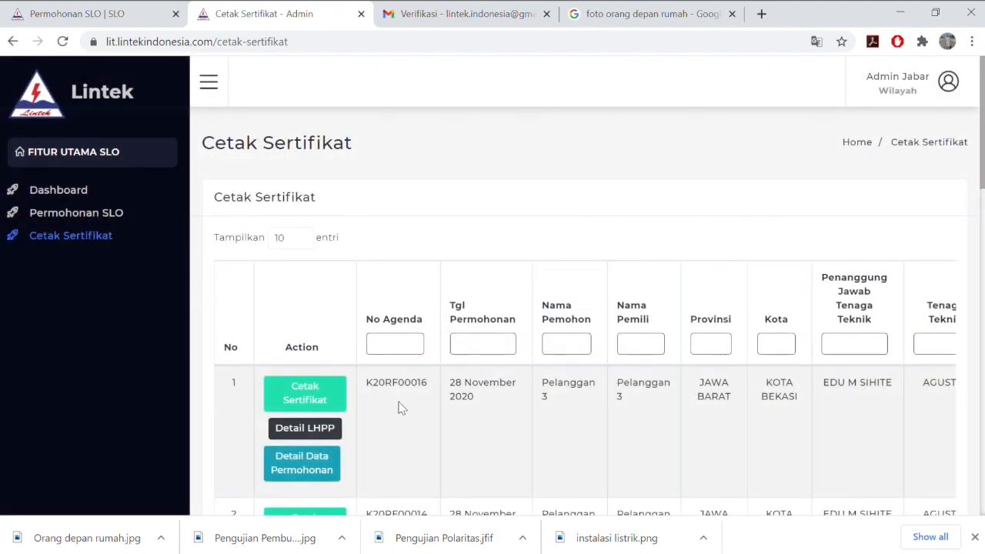
{"action": "scroll", "coordinate": [418, 436], "scroll_direction": "down", "scroll_amount": 1}
{"action": "scroll", "coordinate": [385, 431], "scroll_direction": "right", "scroll_amount": 3}
{"action": "scroll", "coordinate": [353, 430], "scroll_direction": "right", "scroll_amount": 3}
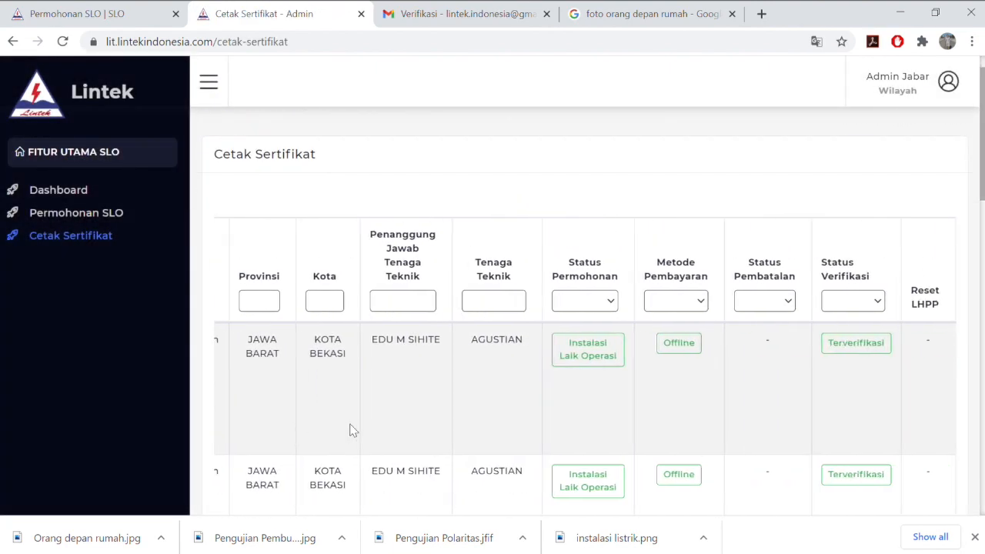
{"action": "scroll", "coordinate": [621, 403], "scroll_direction": "left", "scroll_amount": 6}
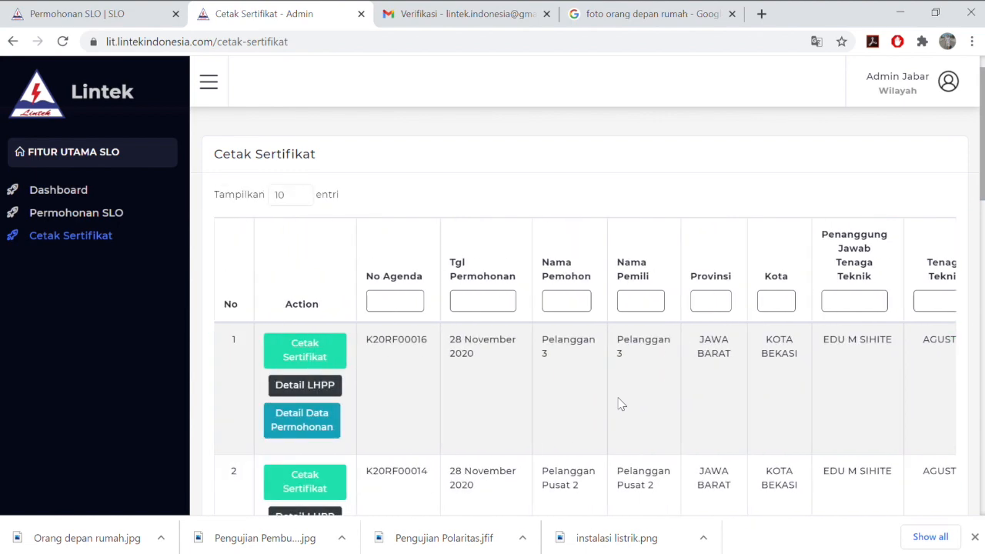
{"action": "left_click", "coordinate": [336, 356]}
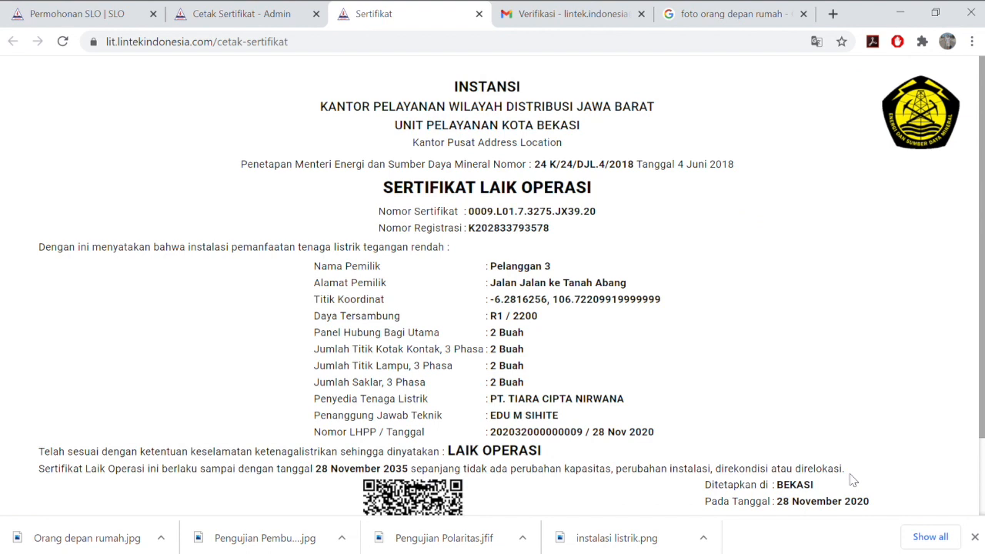
{"action": "scroll", "coordinate": [852, 480], "scroll_direction": "down", "scroll_amount": 1}
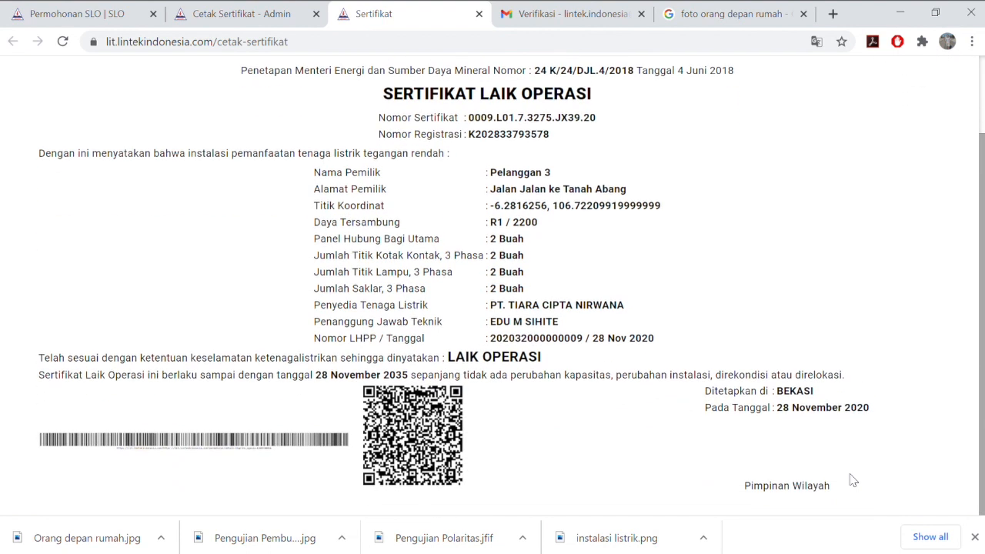